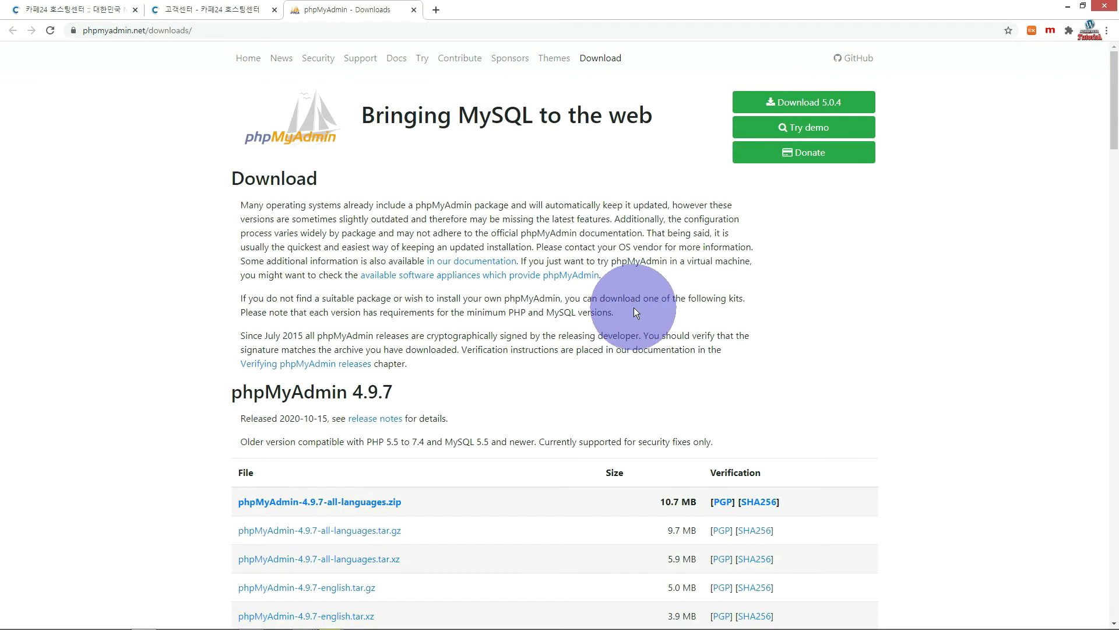
- Download phpMyAdmin-4.9.7-all-languages.zip from the 4.9.7 table and close the thank-you dialog
scroll(634, 307, down, 2)
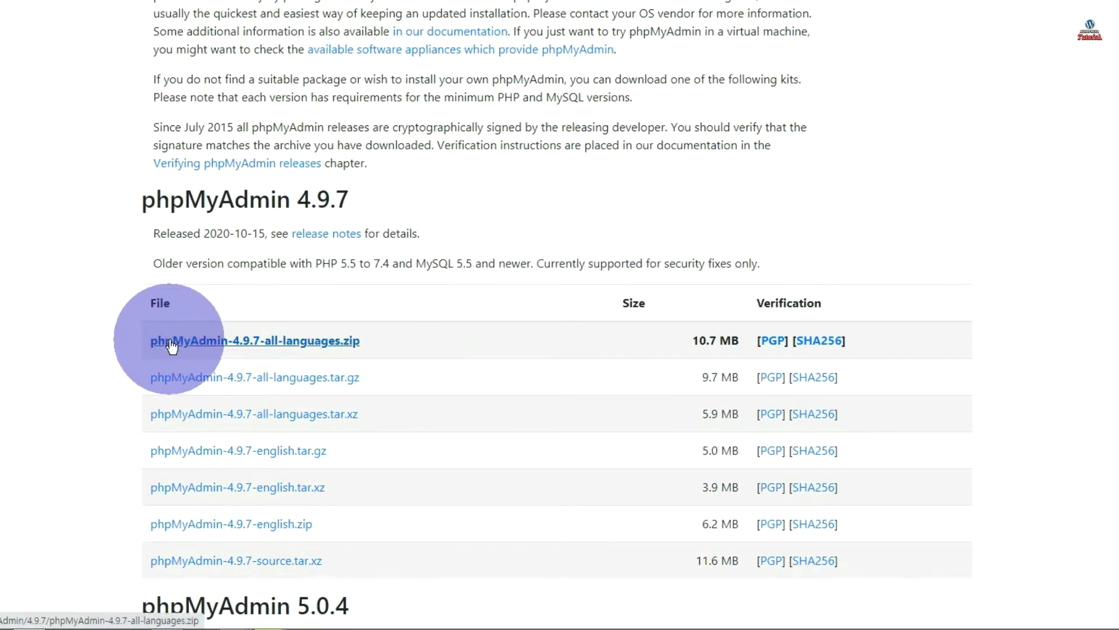
click(150, 340)
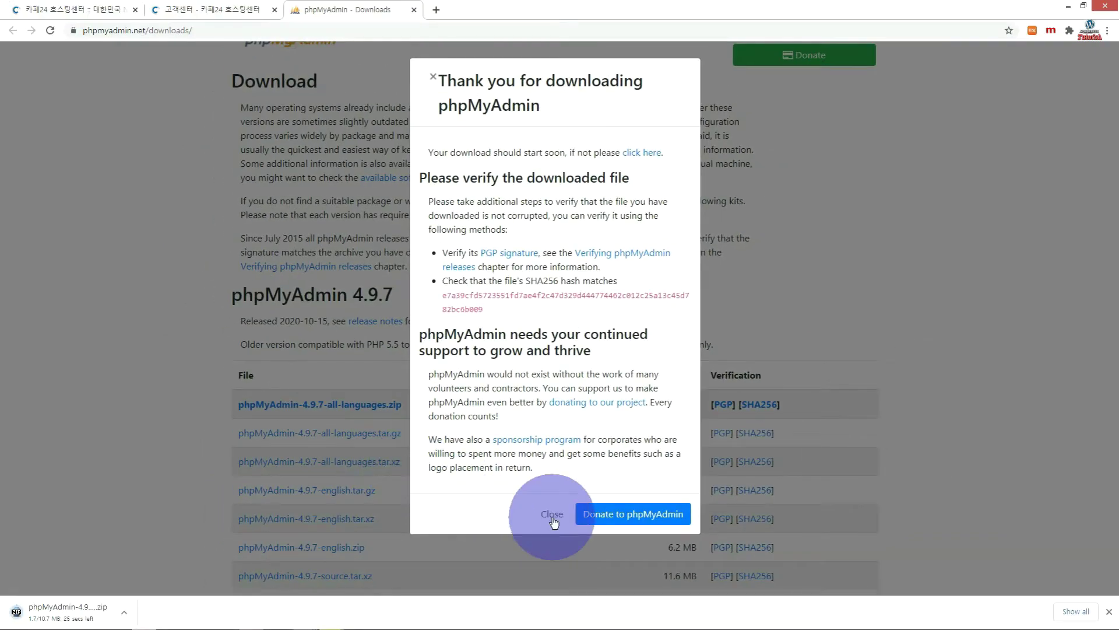
click(545, 516)
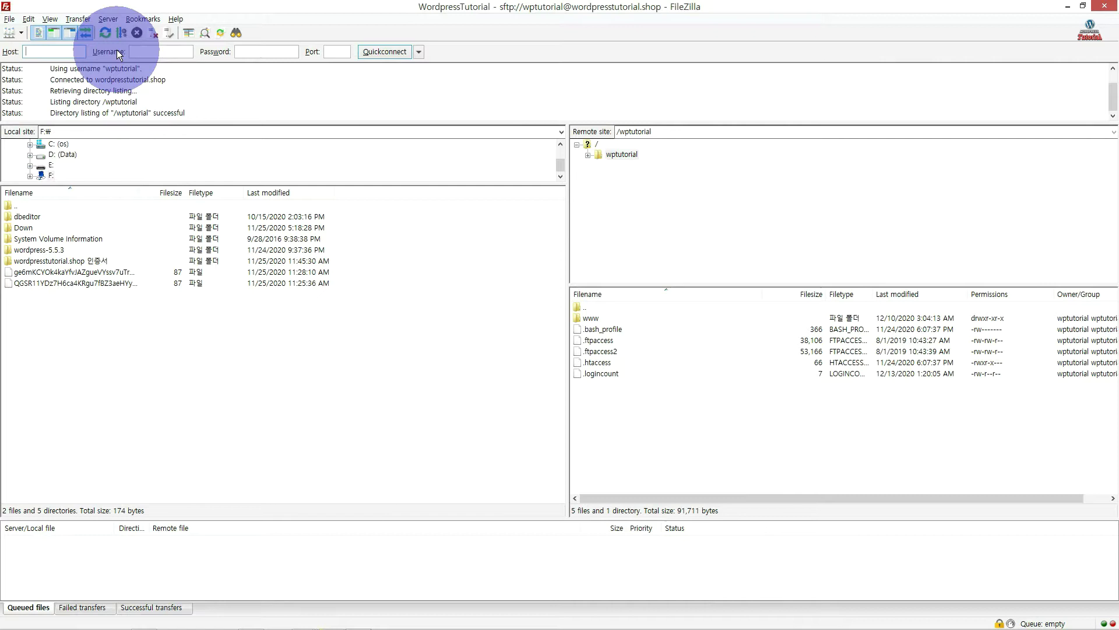
- Upload the local dbeditor folder into the remote /wptutorial/www folder
double_click(591, 319)
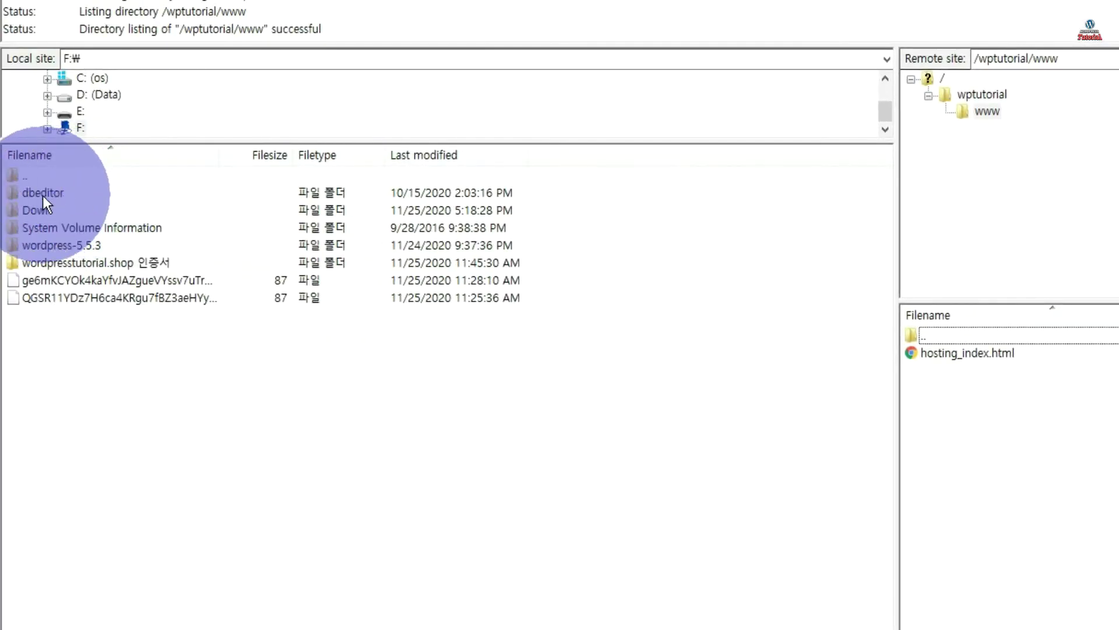
click(48, 196)
right_click(49, 200)
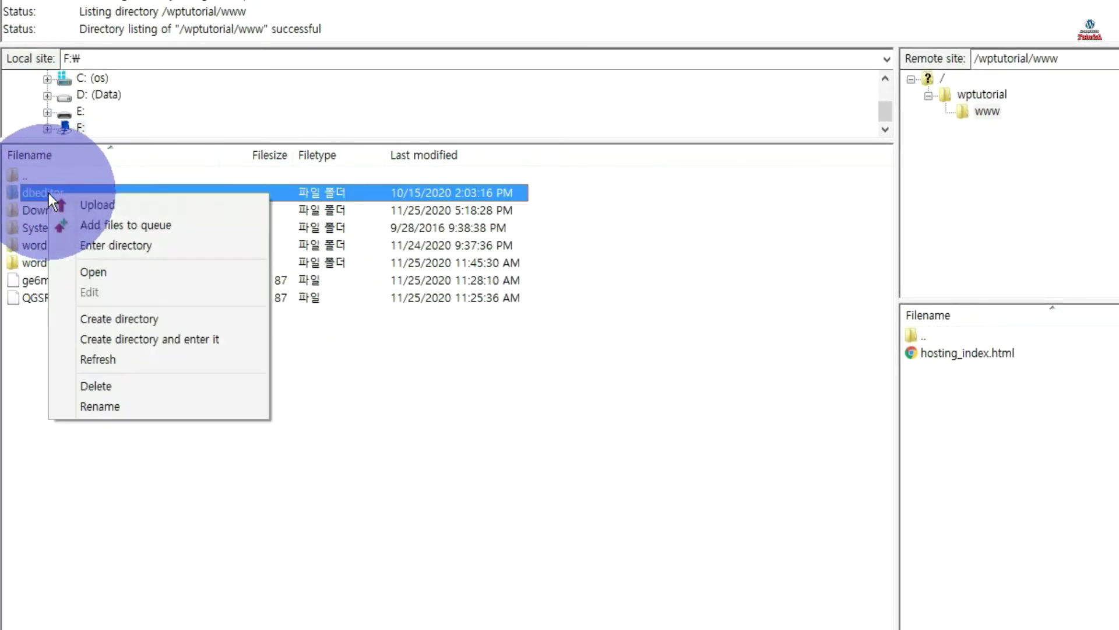
click(101, 208)
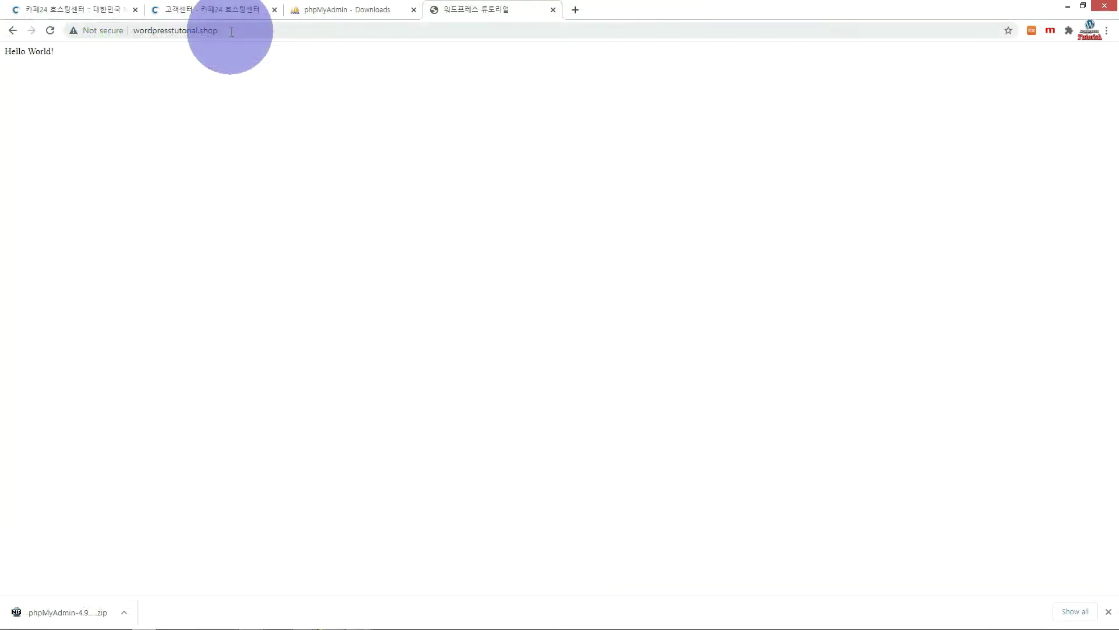
- Load the site's /dbeditor page by appending /dbeditor to the site address
click(231, 31)
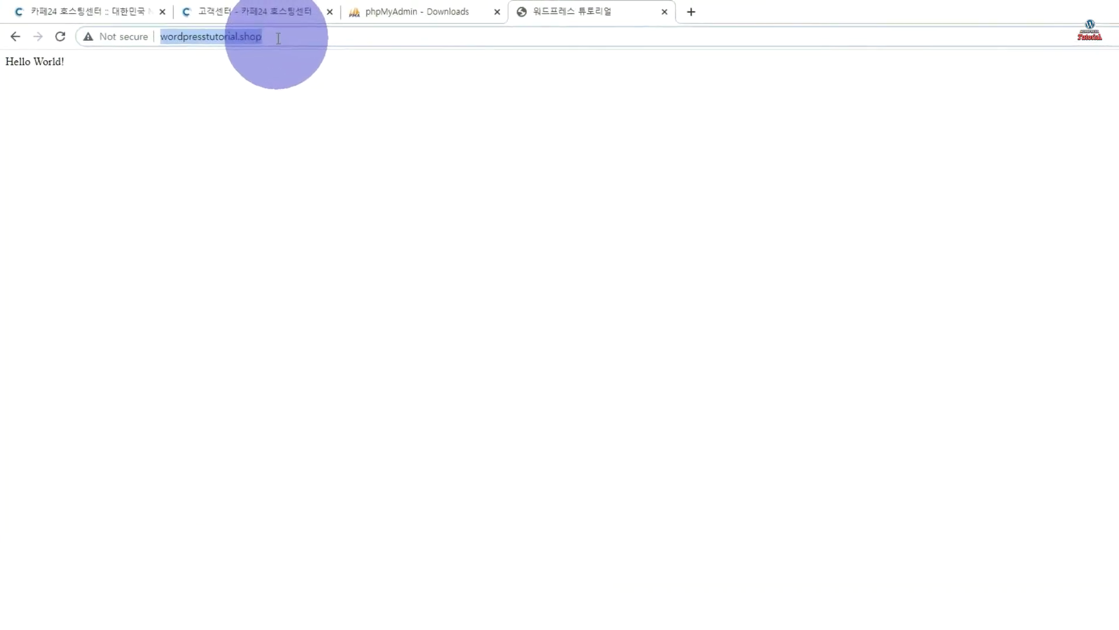
click(231, 32)
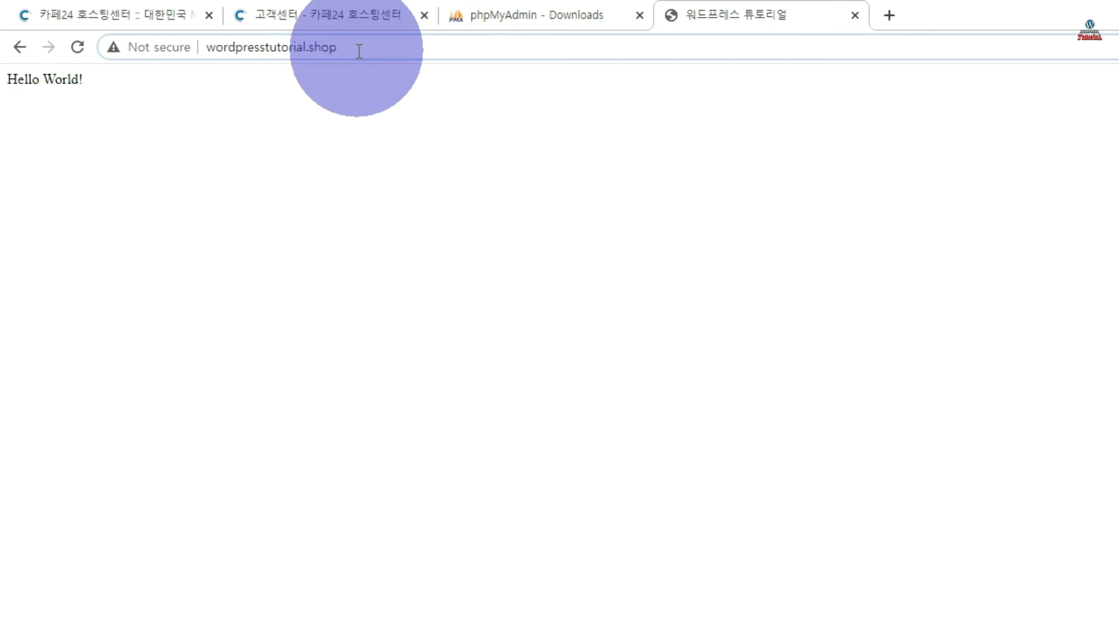
text(/dbeditor)
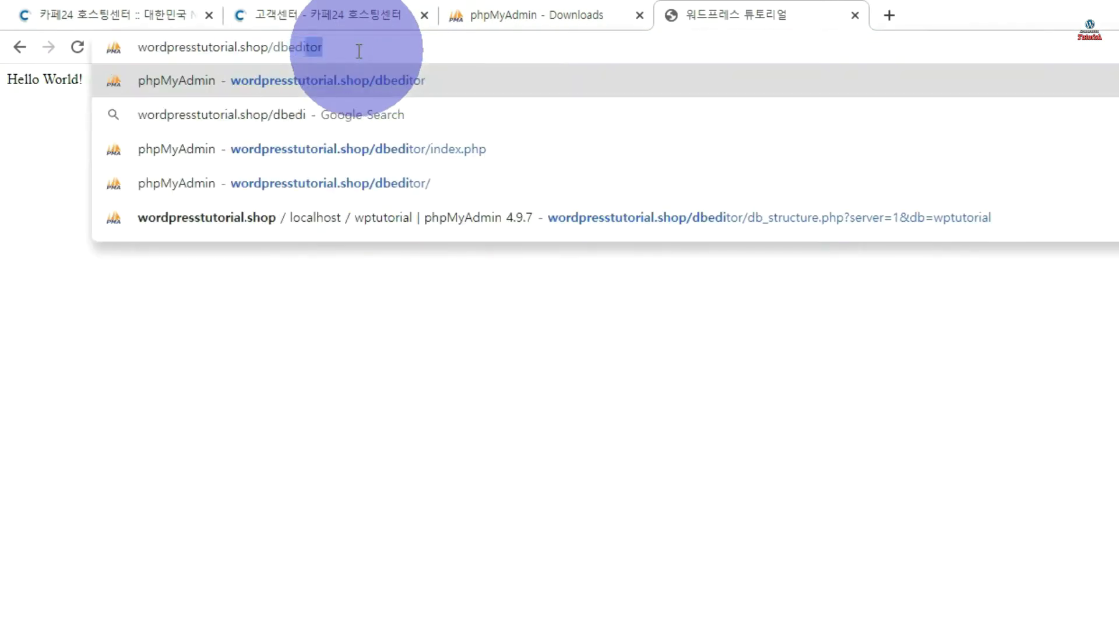
key(Return)
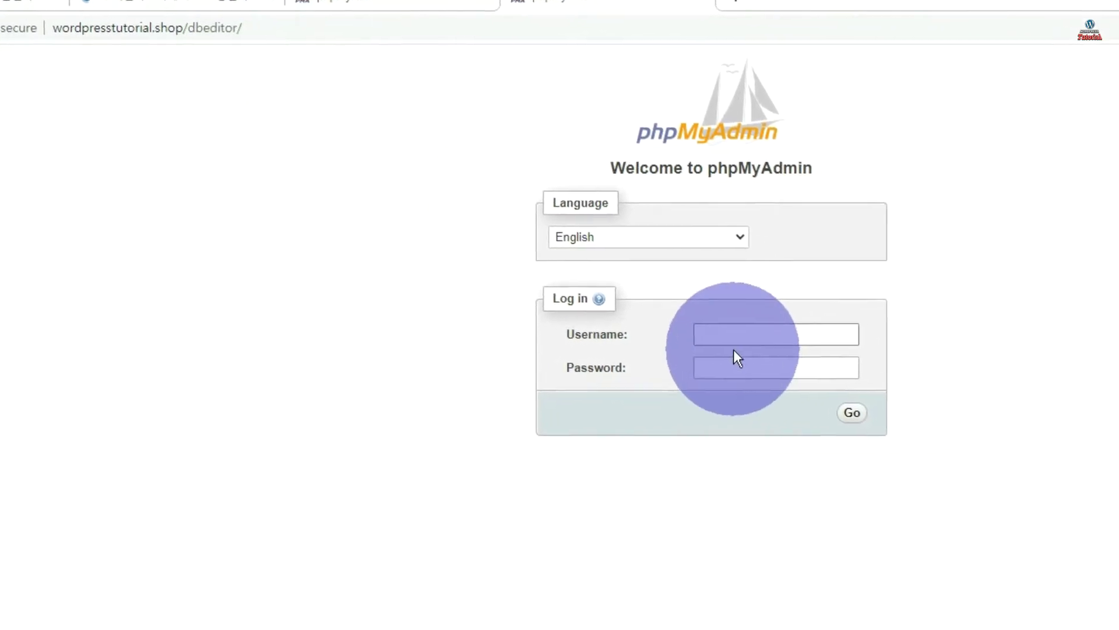
- Sign in to phpMyAdmin with the database username and password
click(741, 341)
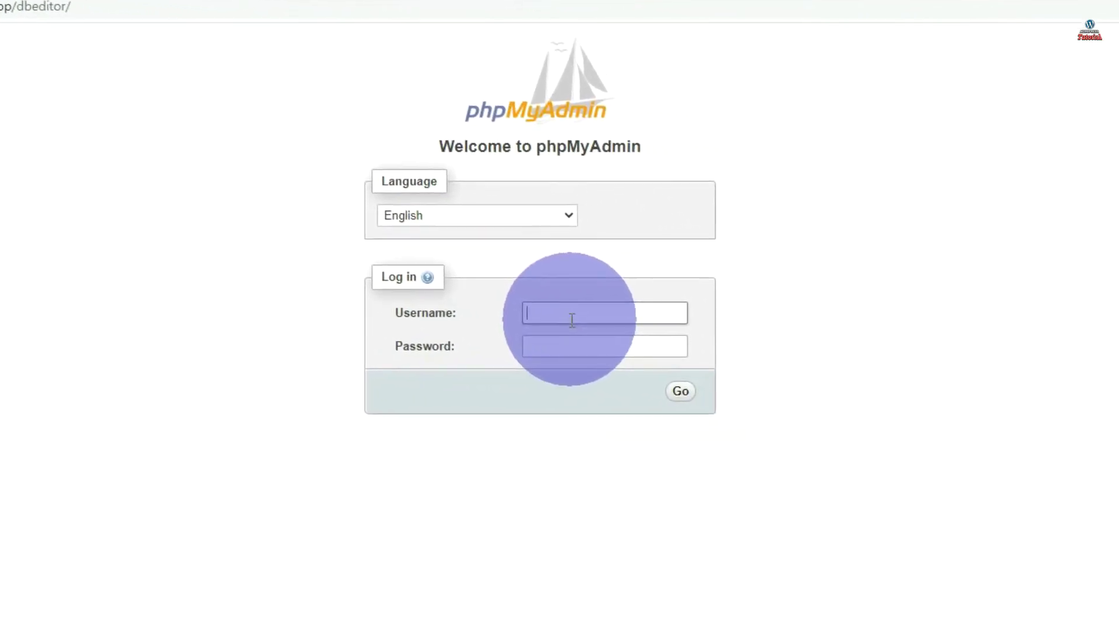
text(wptutorial)
key(Tab)
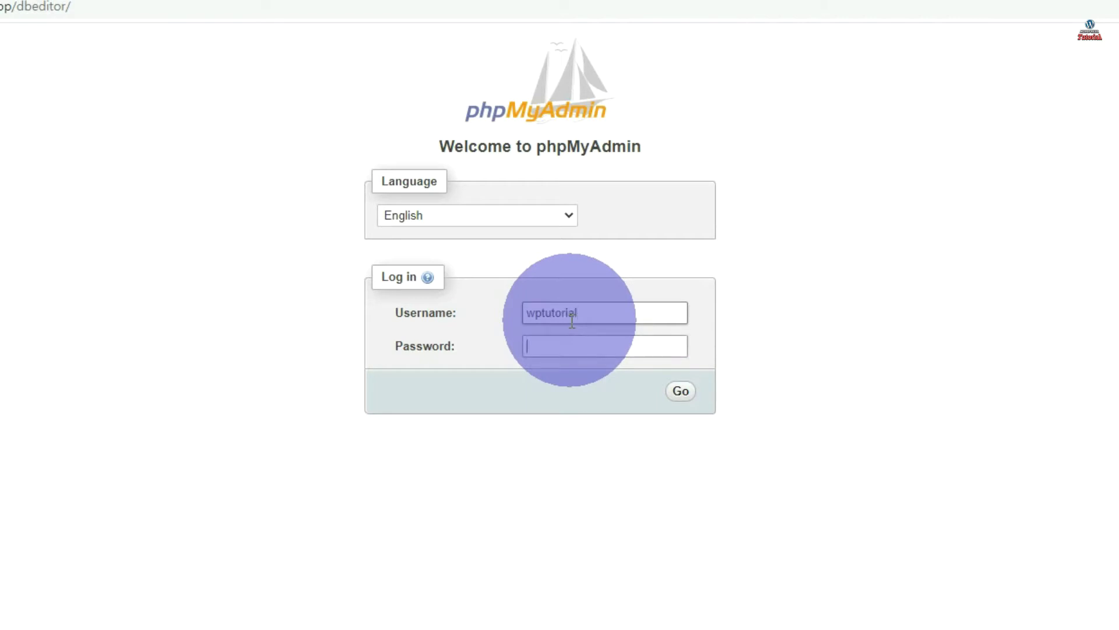
text(*****)
key(Return)
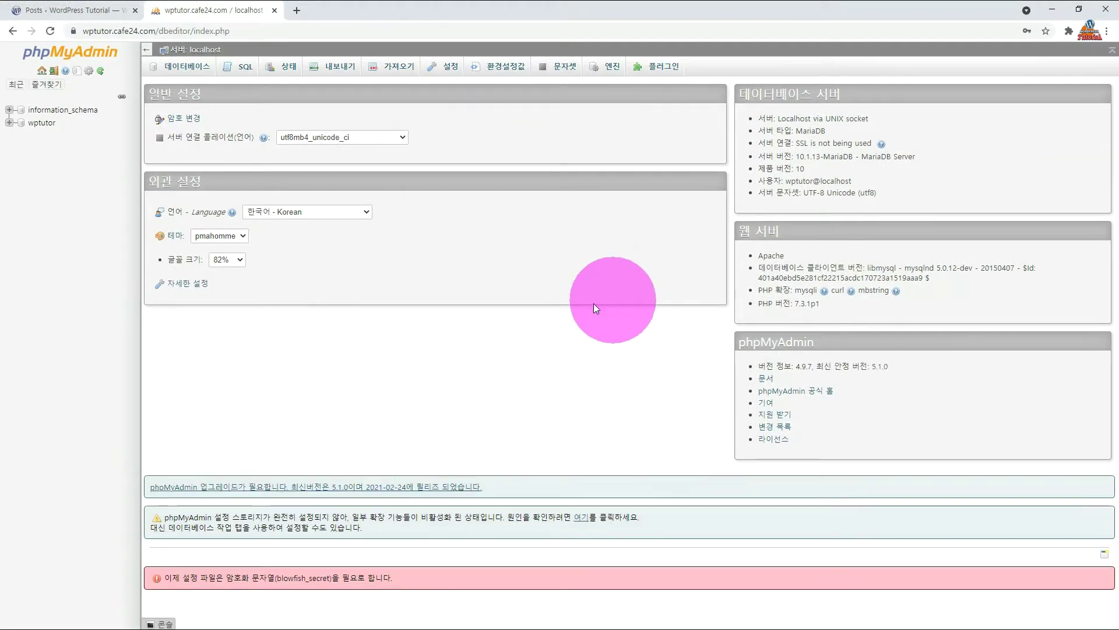
- Check all 63 tables in wptutor, choose 삭제 and confirm DROP TABLE with 예
click(40, 124)
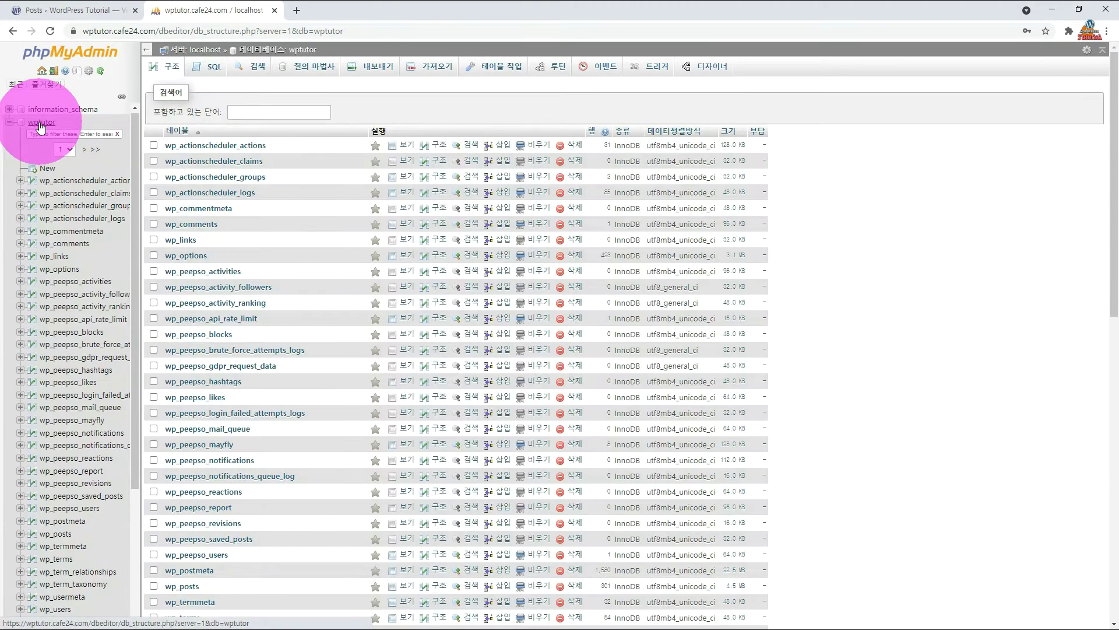
scroll(278, 185, down, 10)
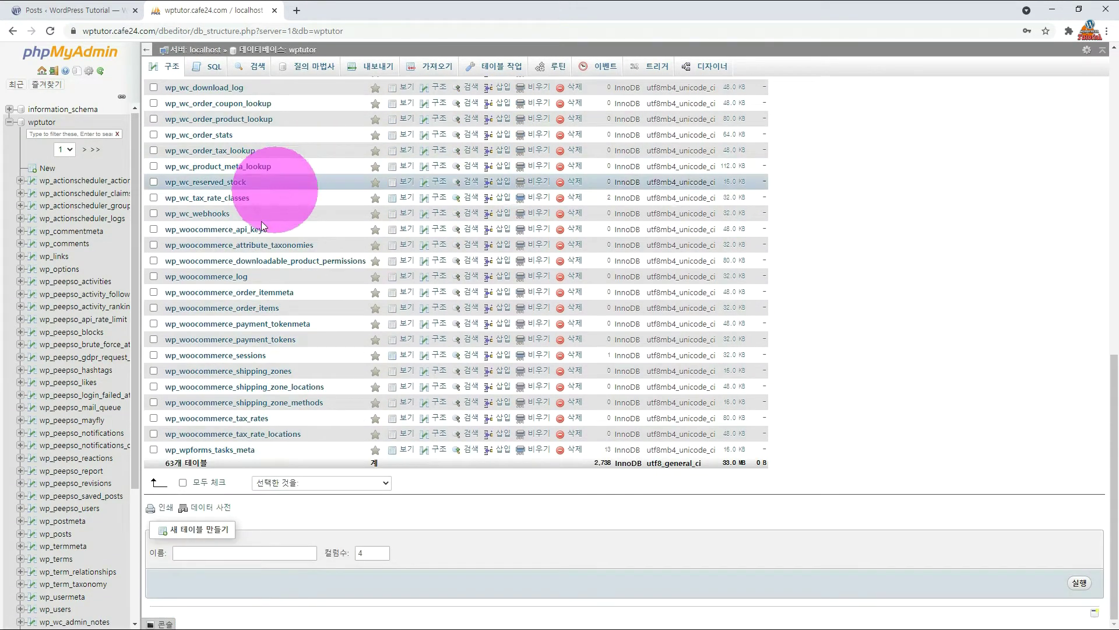
click(182, 482)
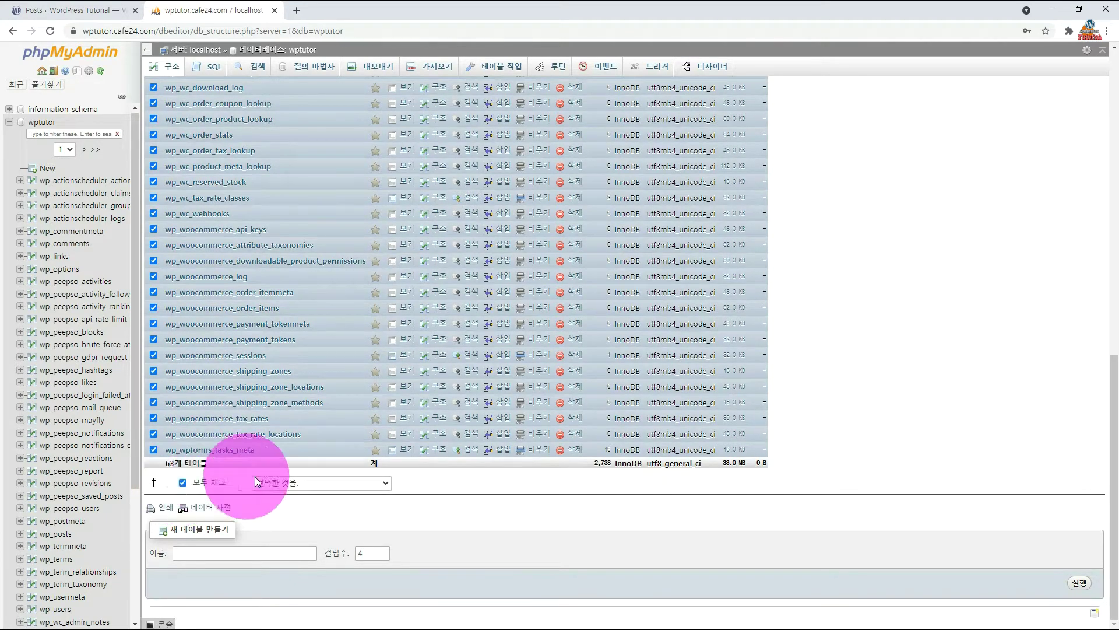
click(304, 484)
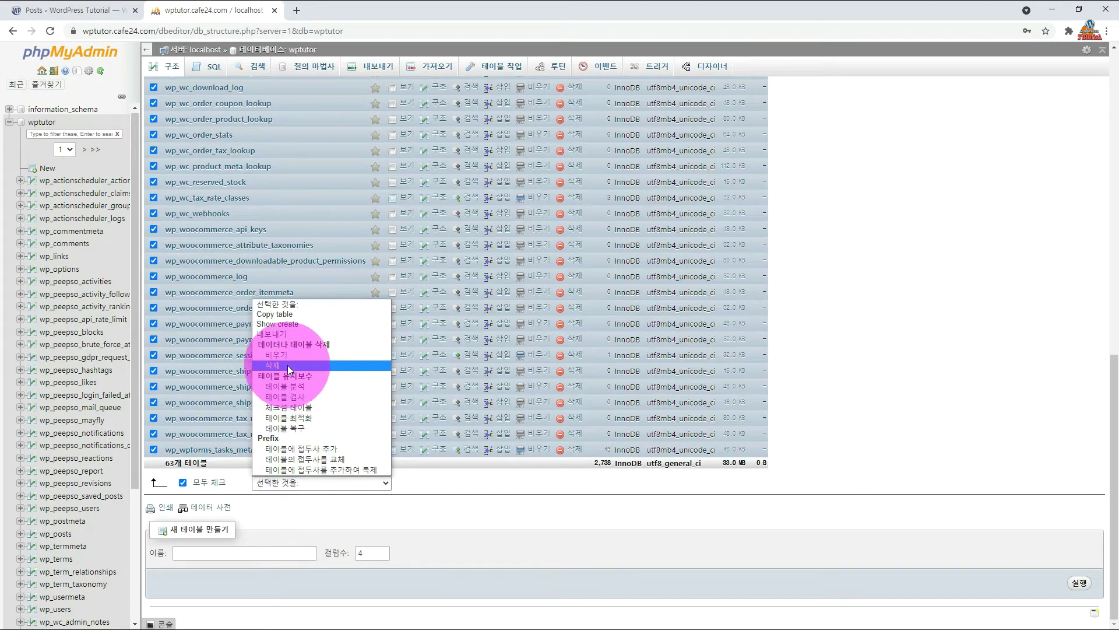
click(288, 365)
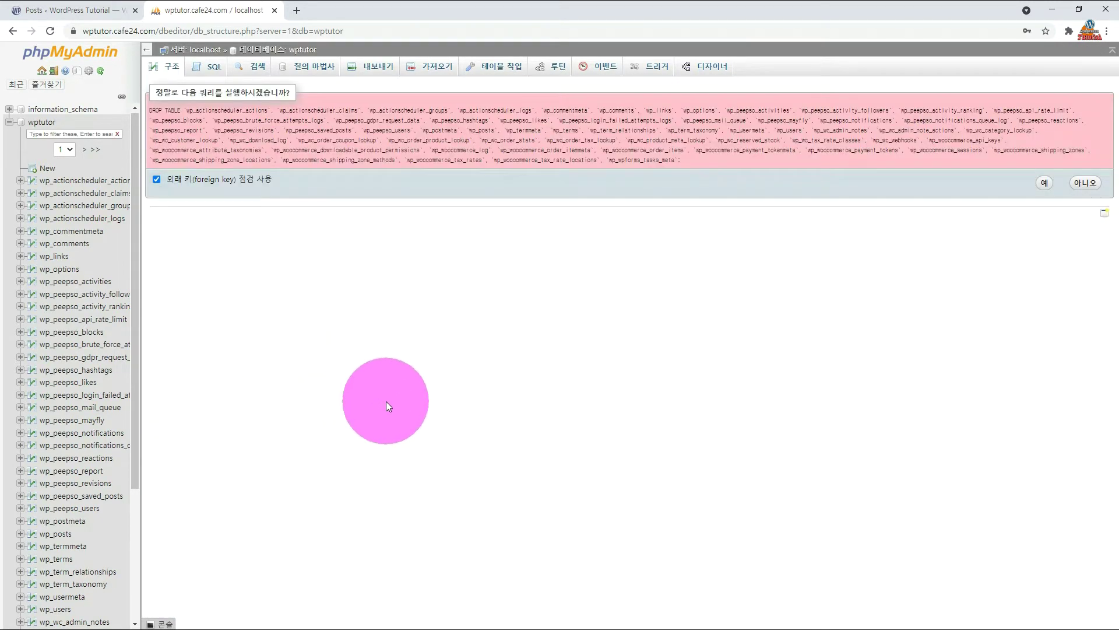
click(1045, 184)
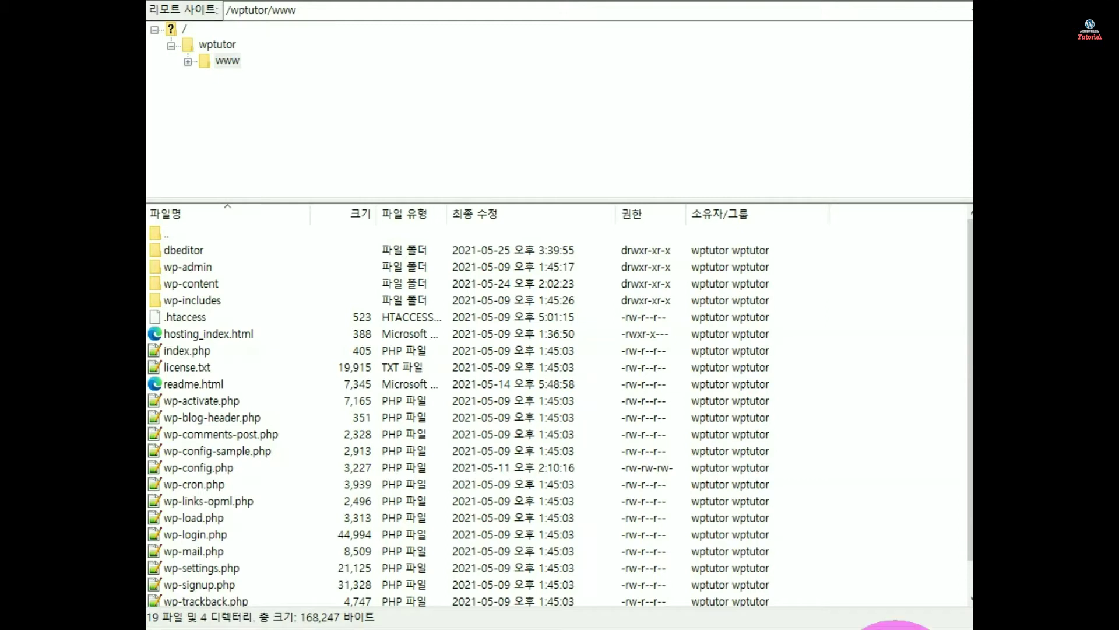
- Delete all seven plugin folders, from akismet down, in wp-content/plugins on the server
double_click(215, 284)
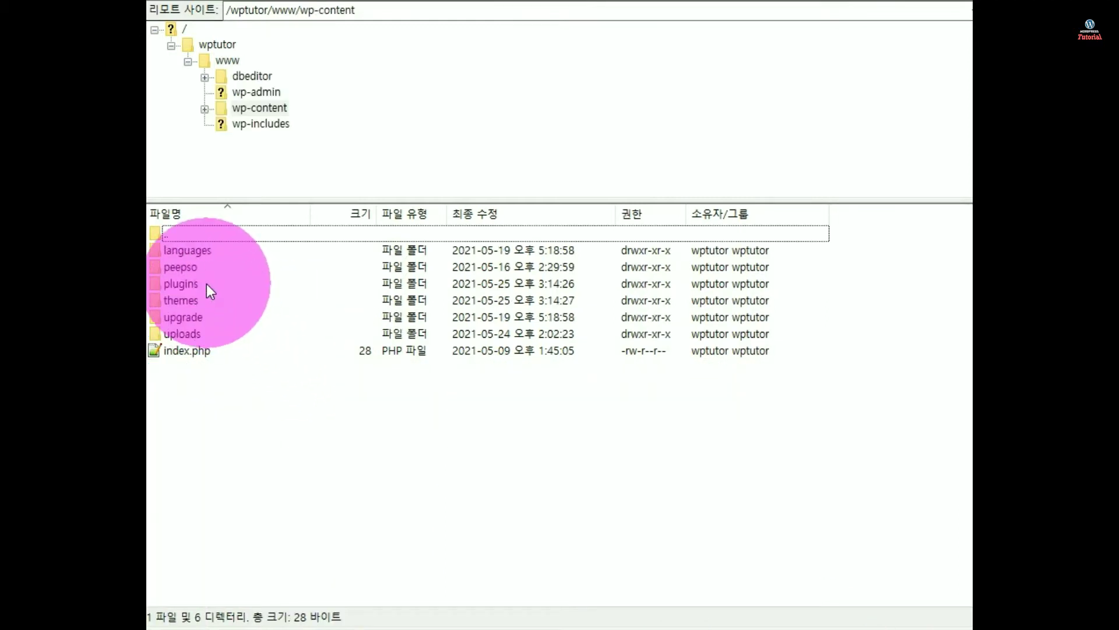
double_click(207, 285)
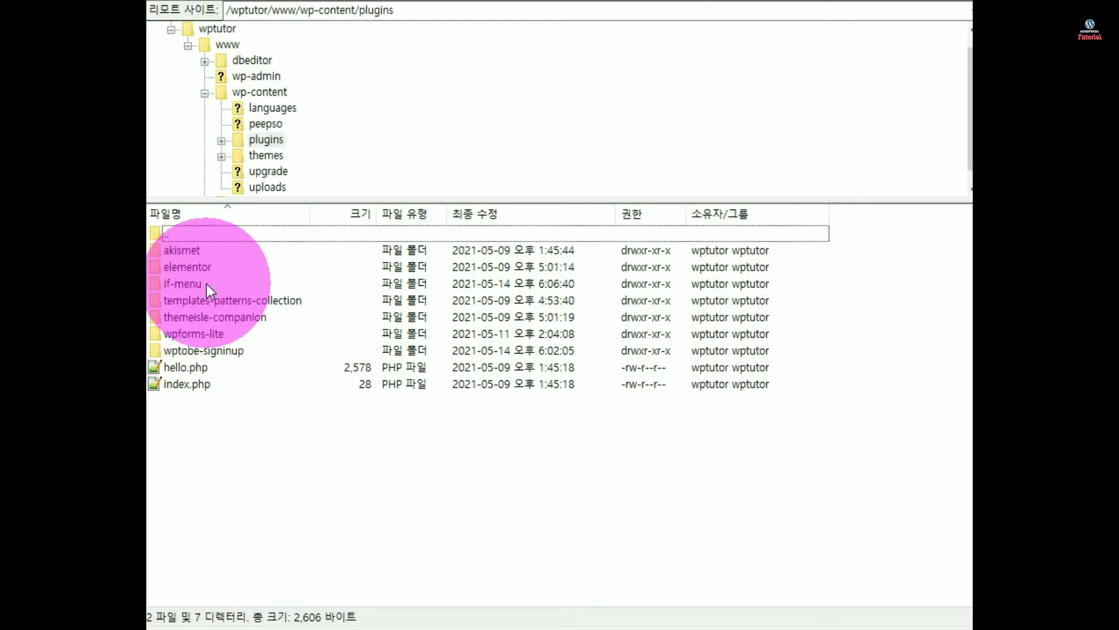
click(195, 254)
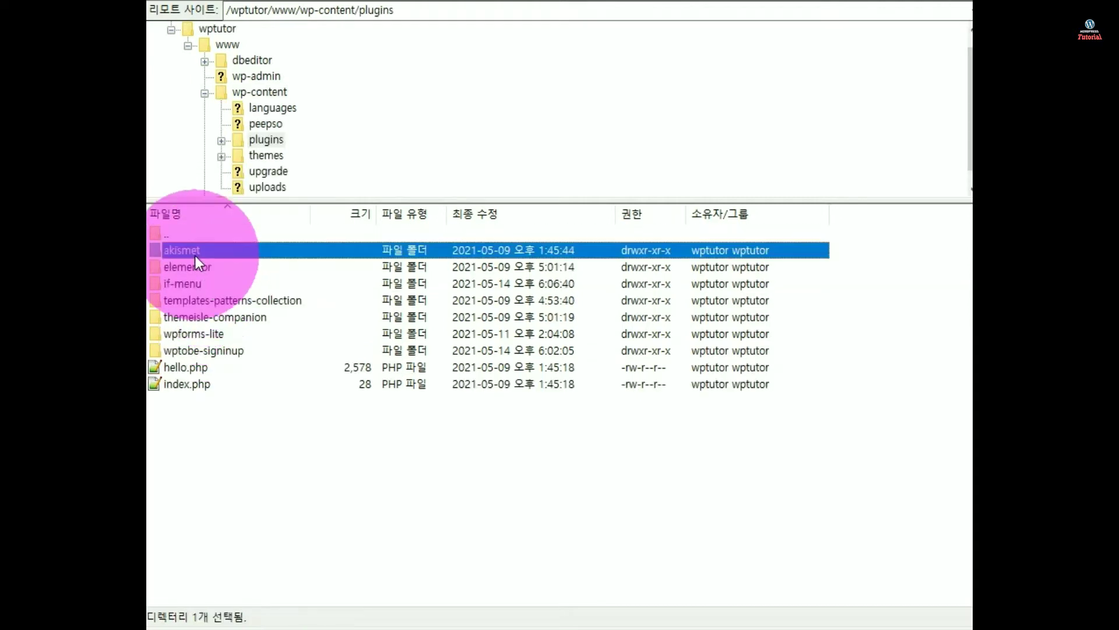
shift+click(211, 351)
right_click(236, 324)
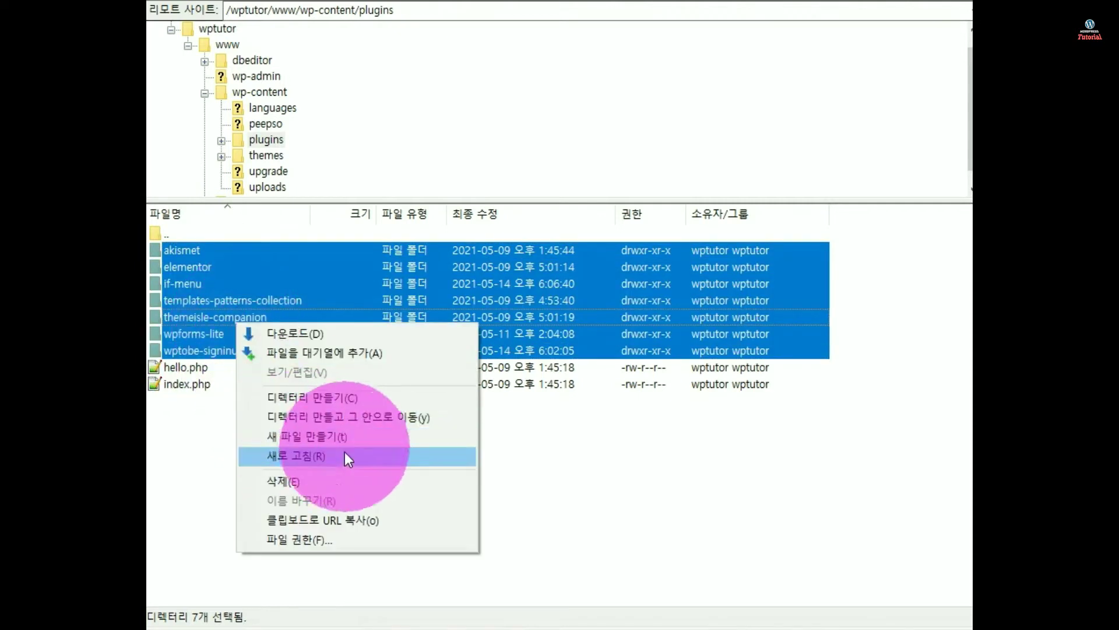
click(327, 488)
drag(185, 218, 460, 284)
click(460, 369)
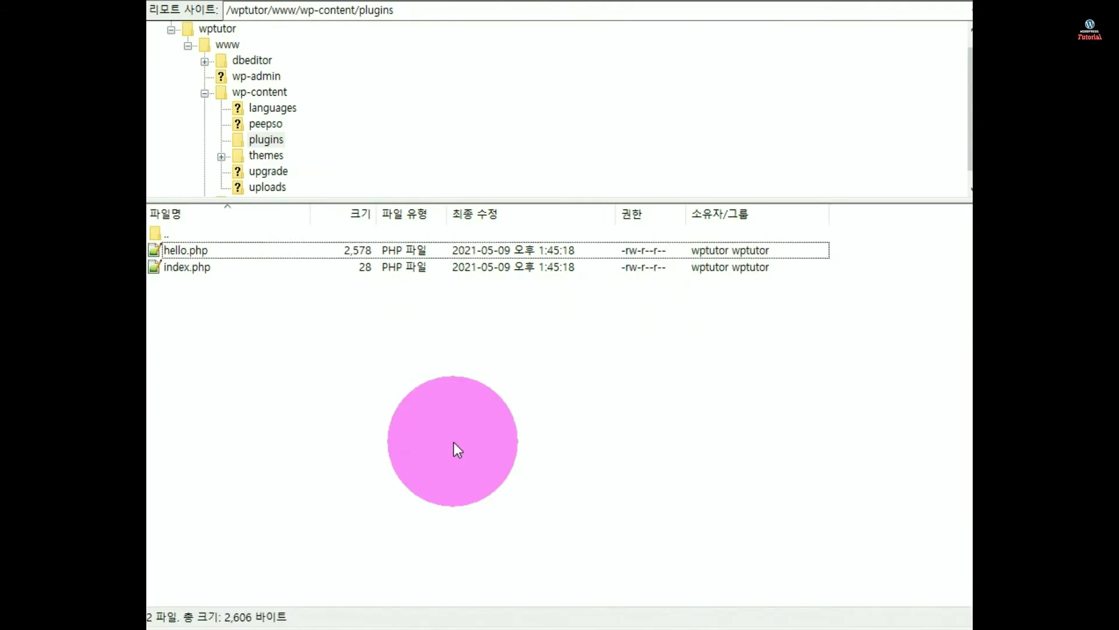
- Delete the neve, twentynineteen and twentytwenty folders from wp-content/themes
double_click(212, 234)
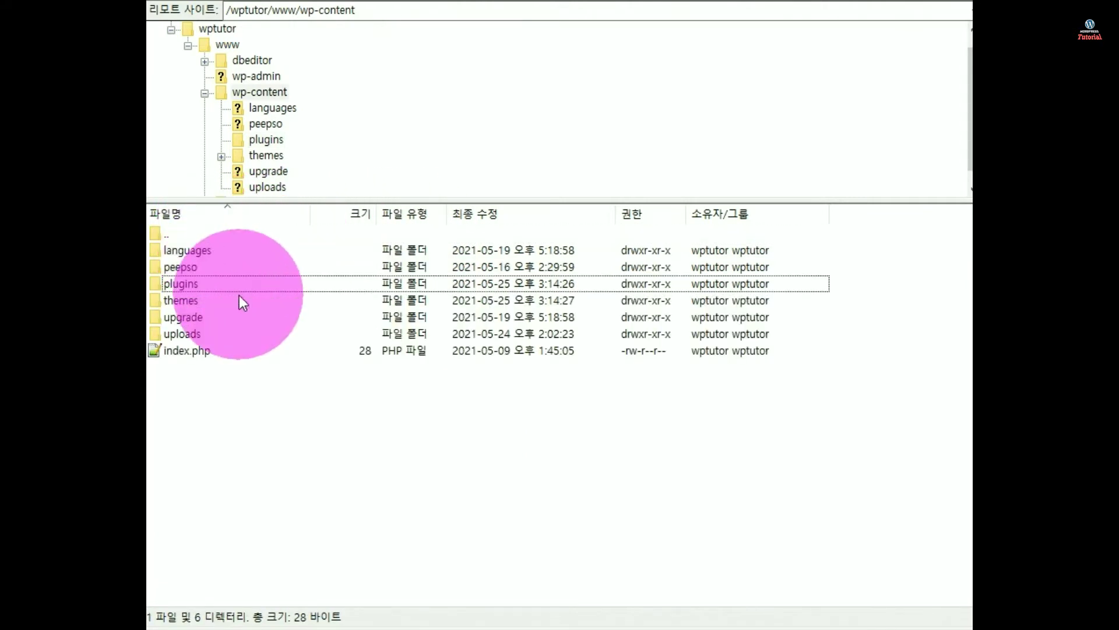
double_click(226, 298)
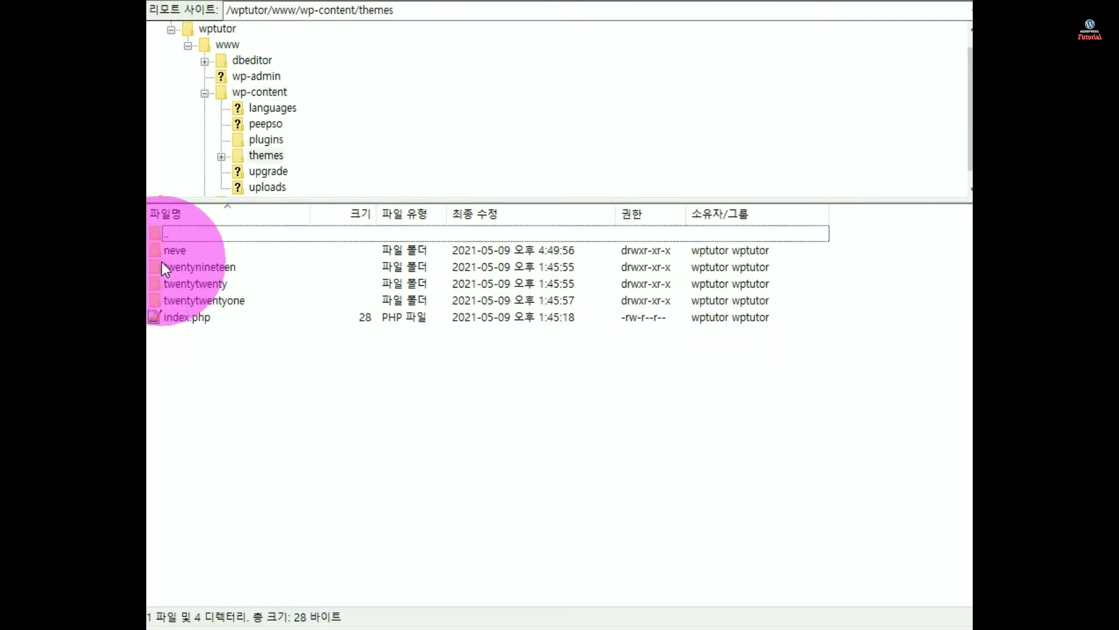
click(176, 250)
shift+click(224, 282)
right_click(225, 283)
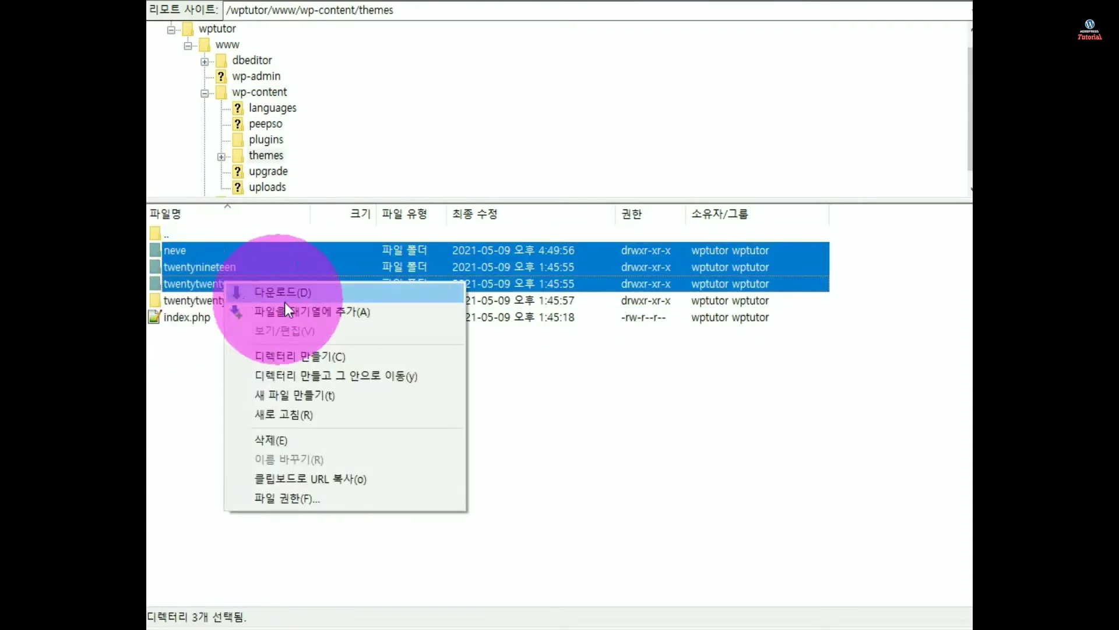
click(313, 440)
click(407, 408)
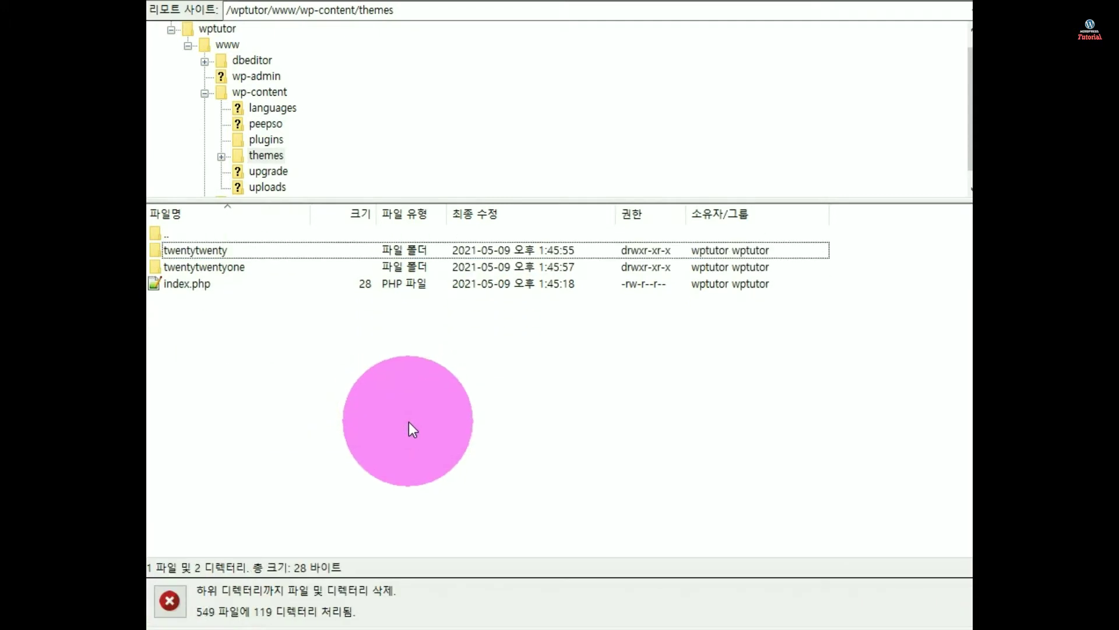
- Delete the languages and peepso folders from wp-content, including their contents
double_click(213, 235)
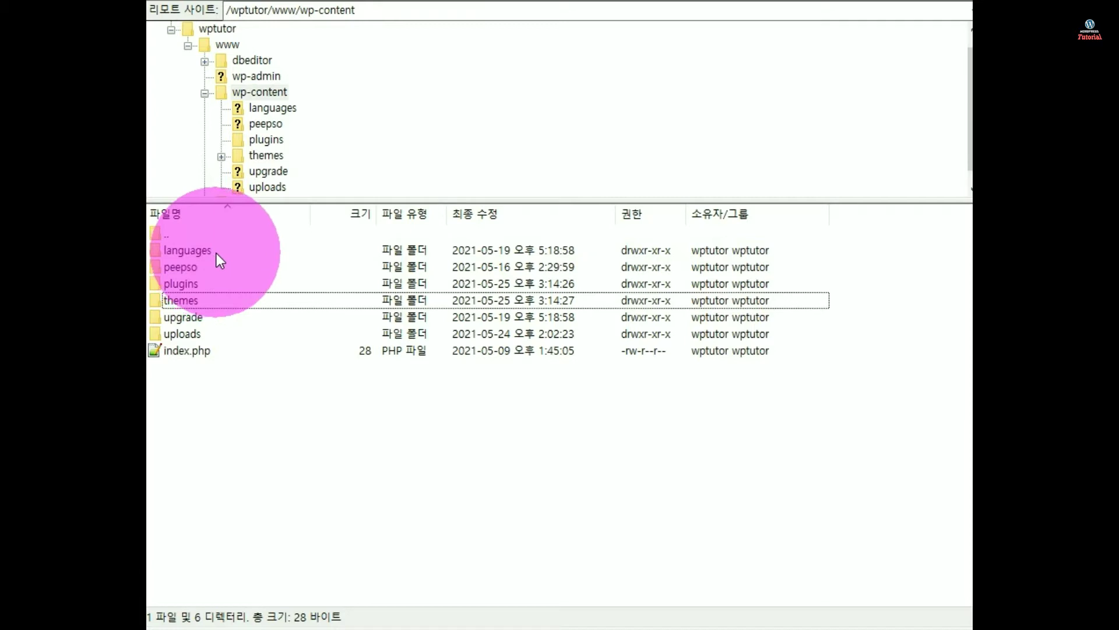
click(215, 253)
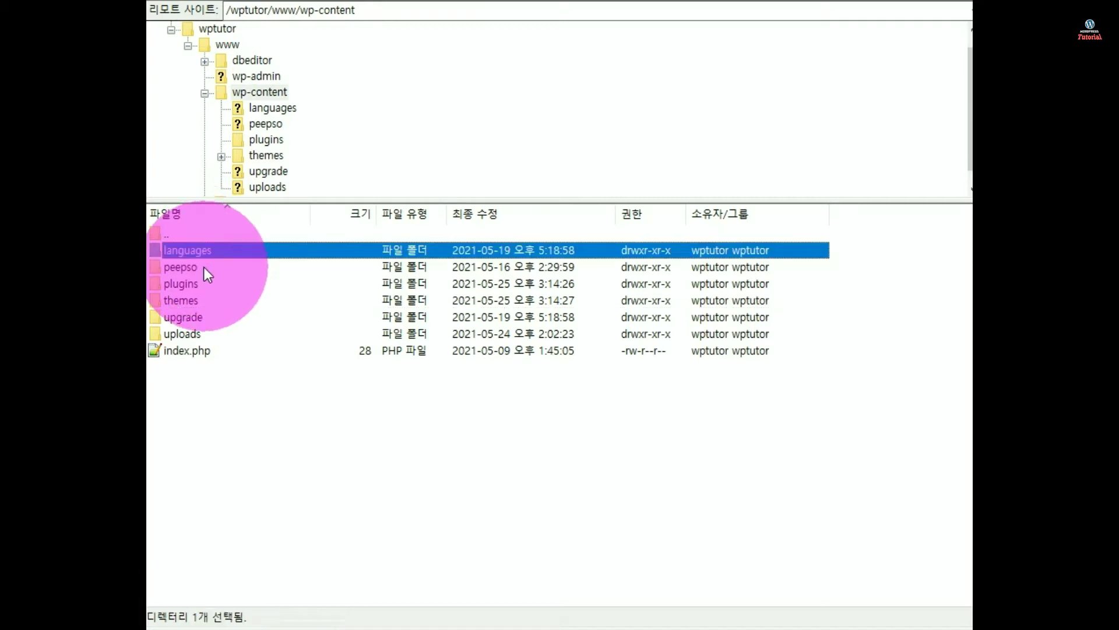
ctrl+click(204, 267)
right_click(204, 267)
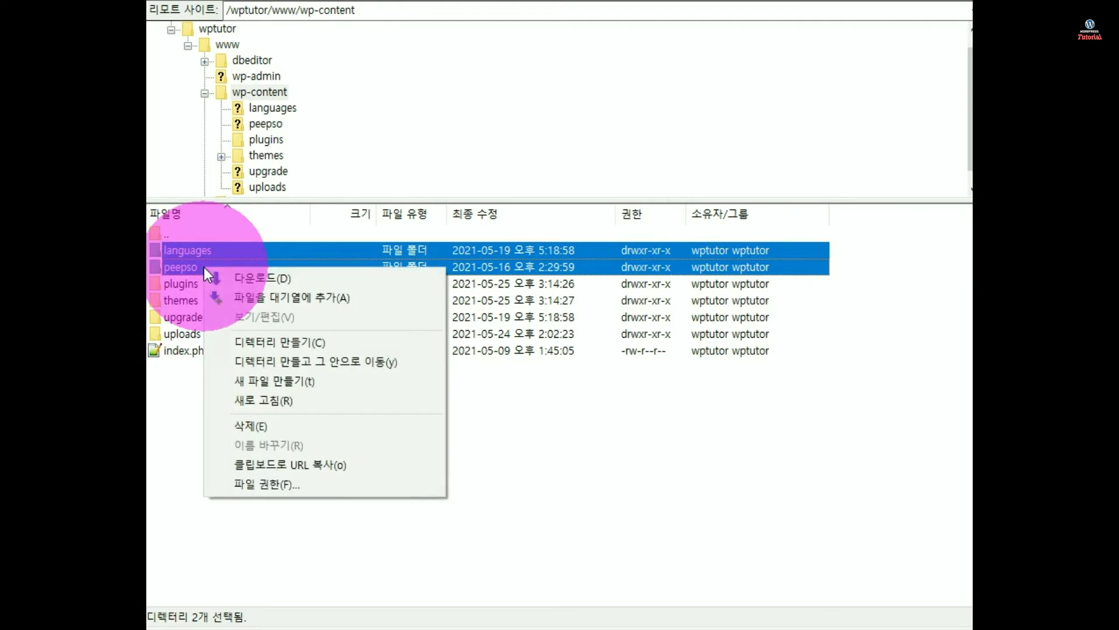
click(310, 426)
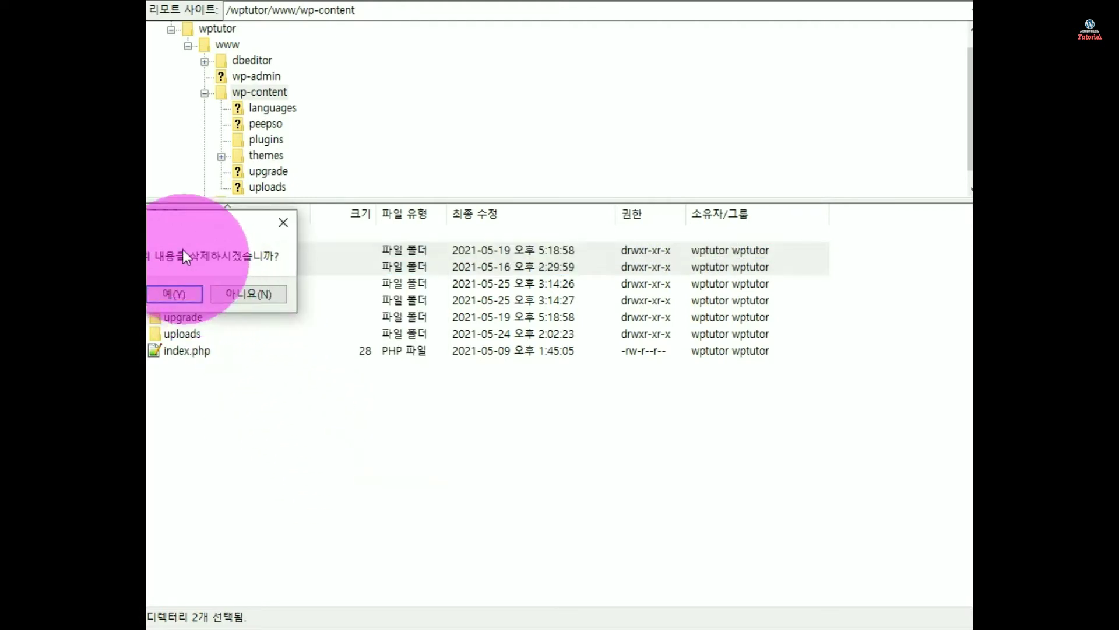
key(Return)
click(411, 354)
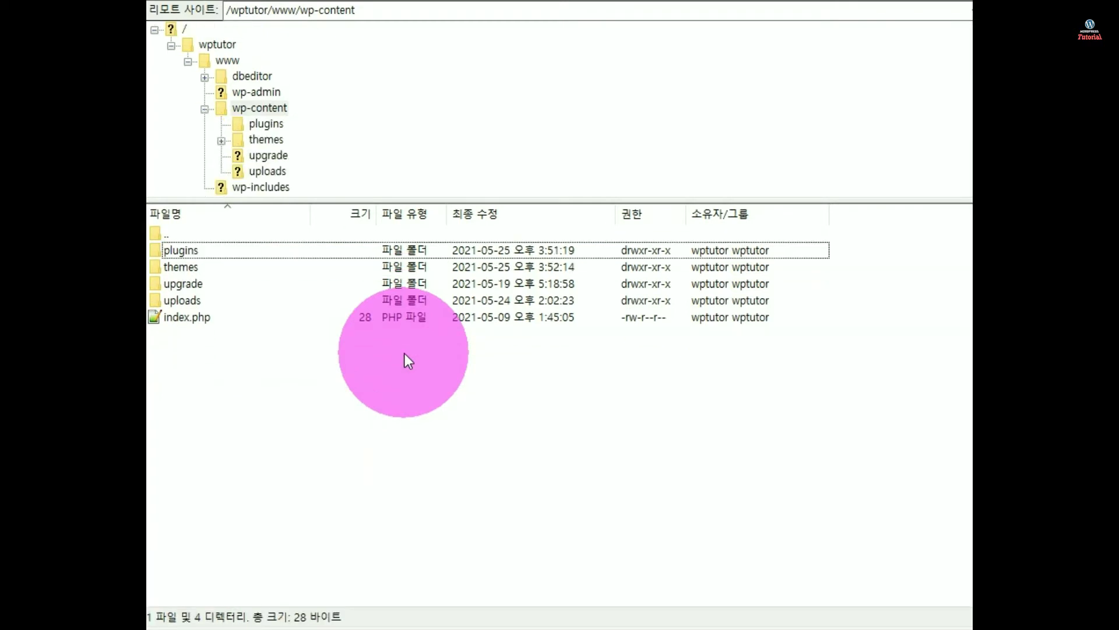
- Delete everything inside wp-content/uploads, then return to wp-content
double_click(192, 299)
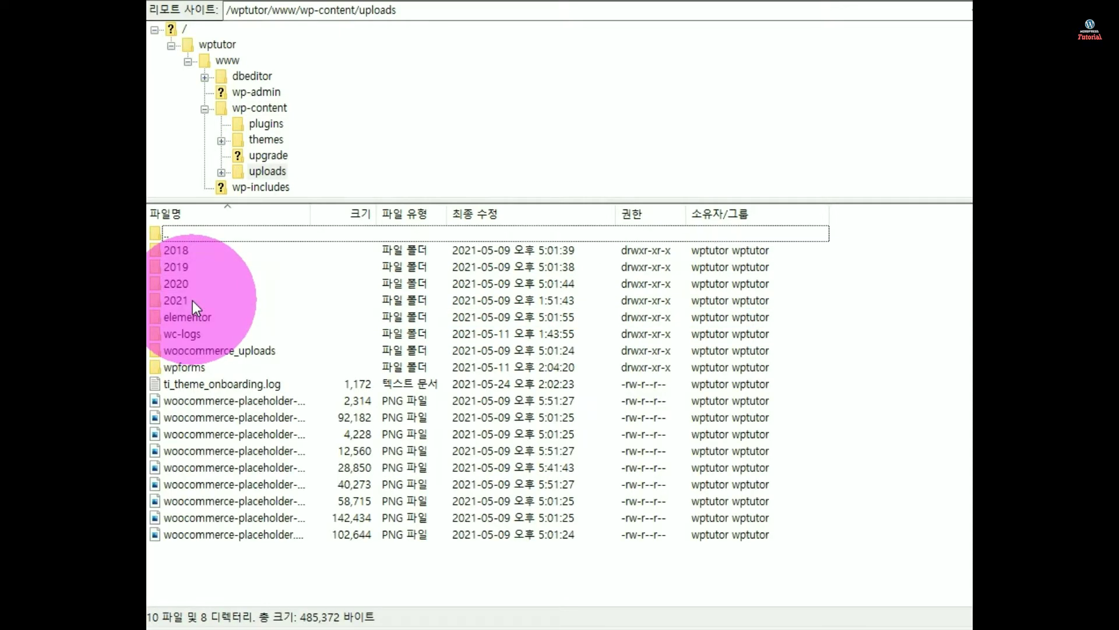
click(176, 249)
key(Delete)
click(192, 292)
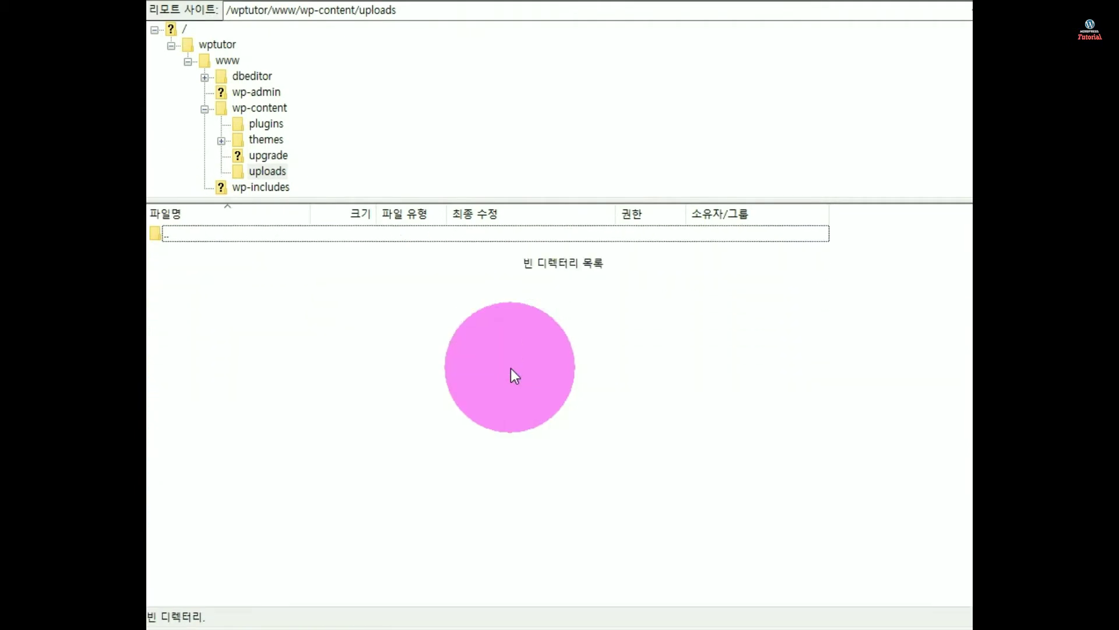
double_click(205, 237)
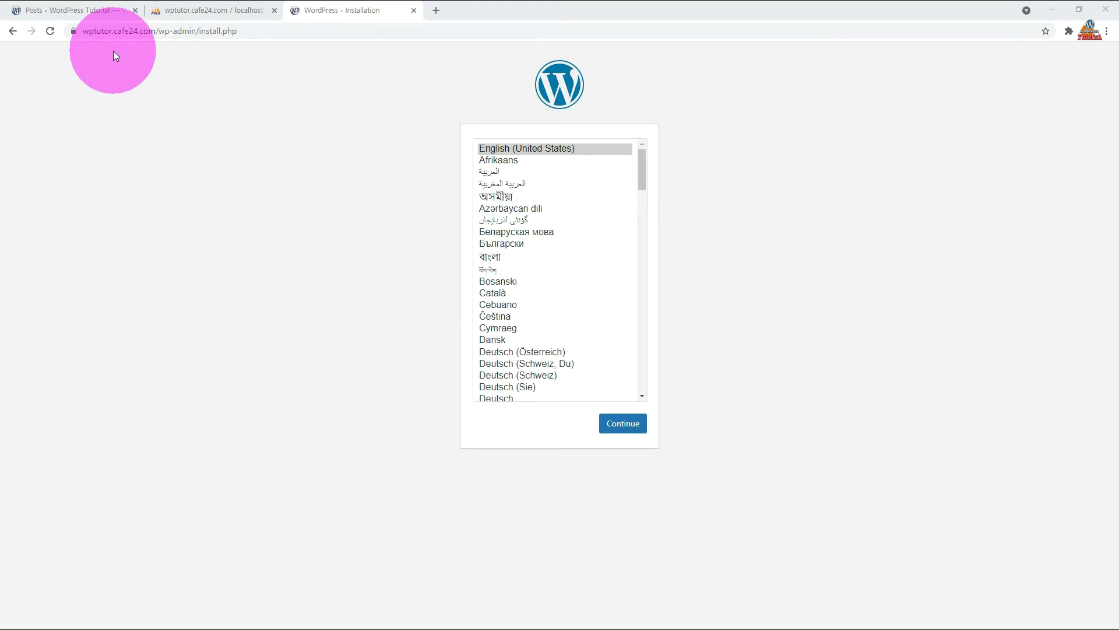
- Choose English (United States) as the installation language and continue
click(619, 150)
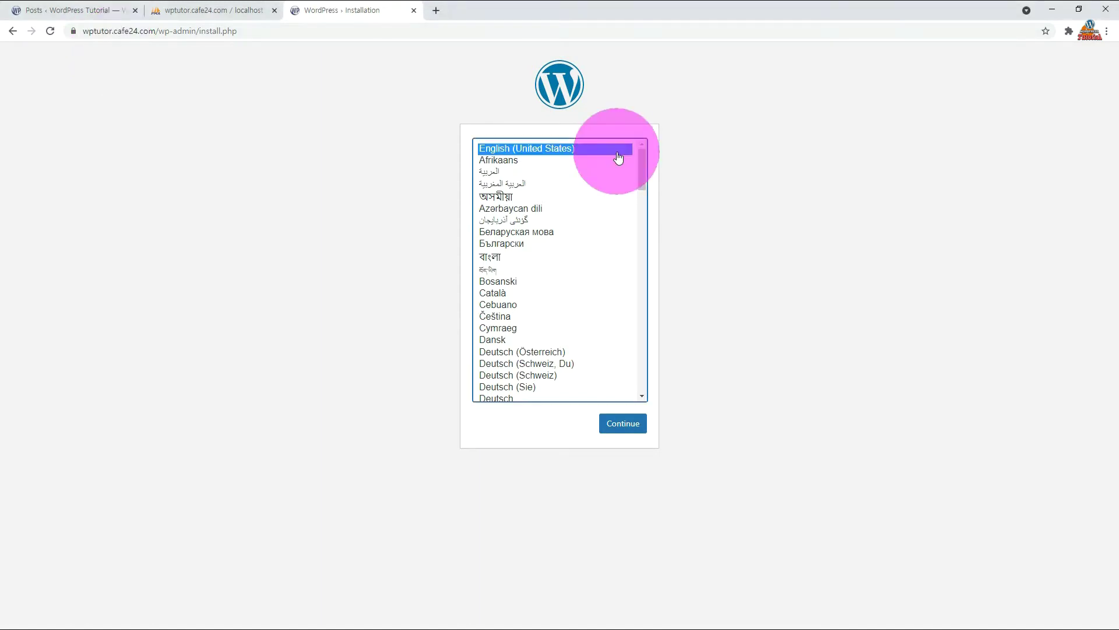
scroll(624, 184, down, 6)
scroll(624, 184, down, 6)
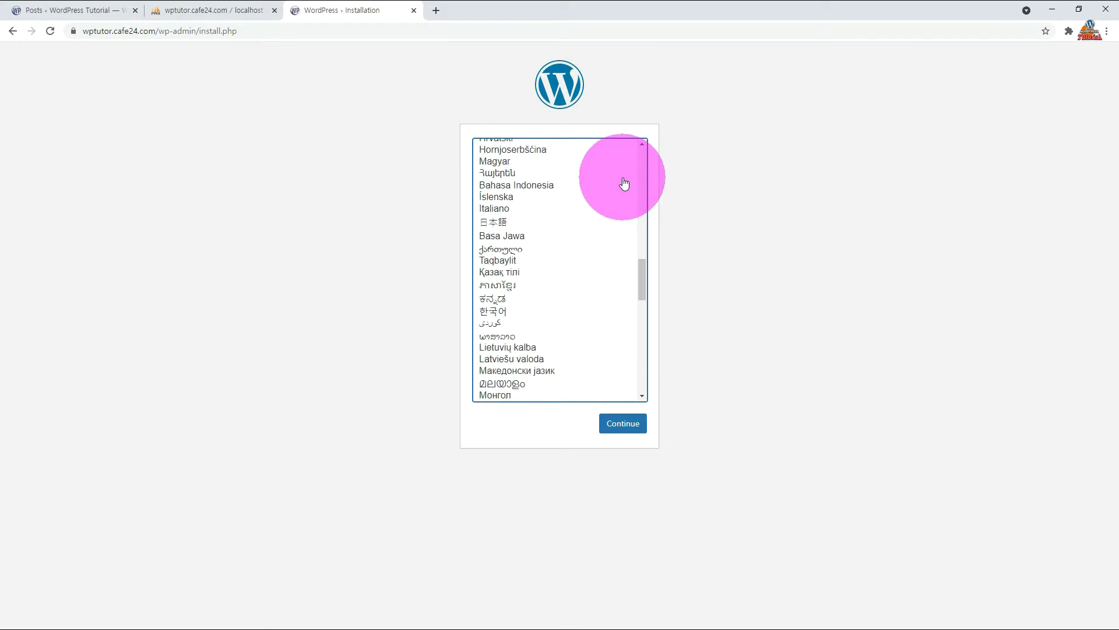
click(524, 315)
scroll(528, 262, up, 12)
click(535, 153)
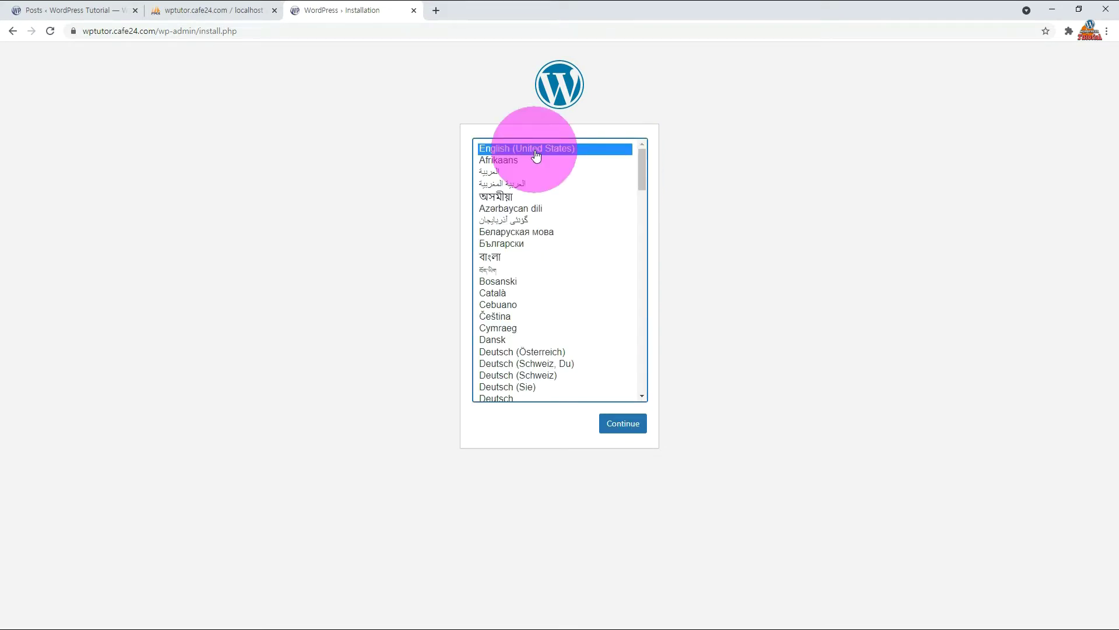
click(622, 425)
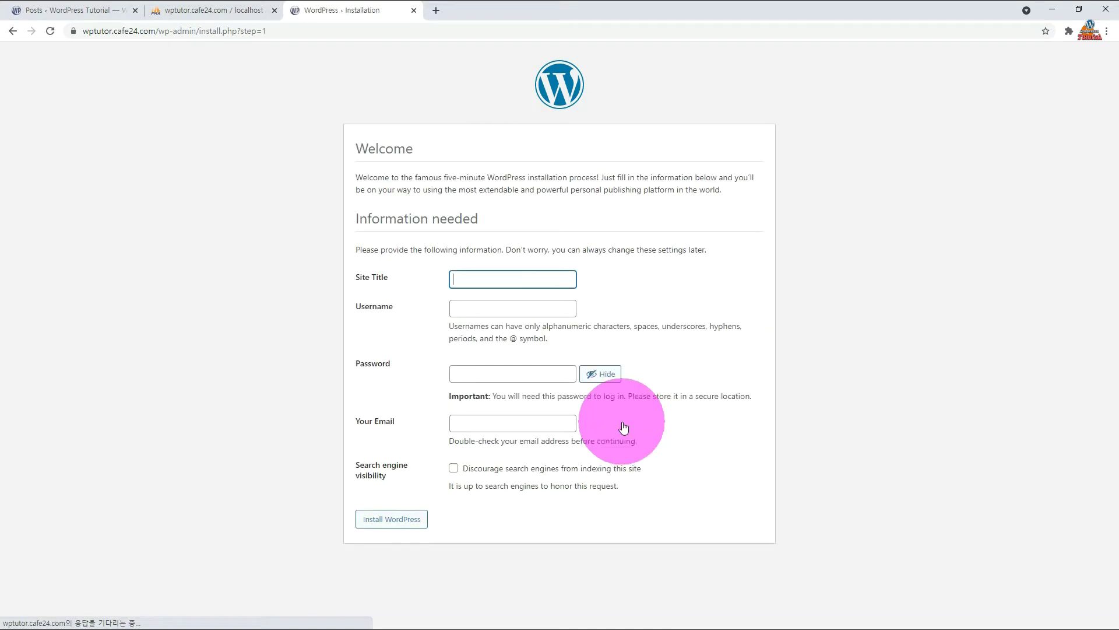
- Install WordPress with site title 'WordPress Tutorial', username admin and the administrator's e-mail
text(Word)
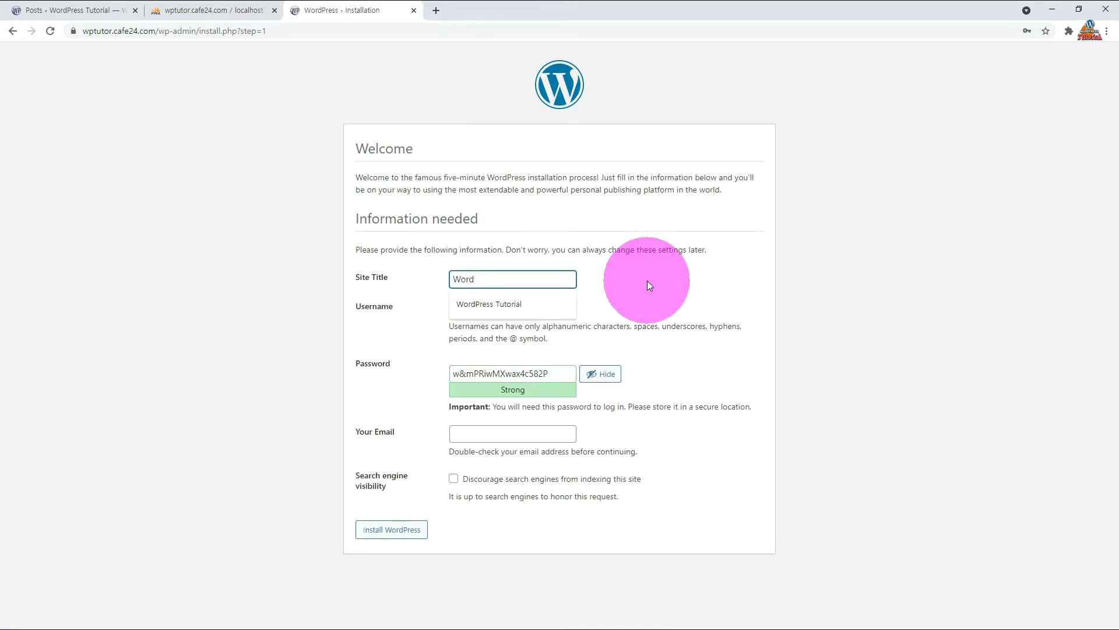
key(Down)
key(Return)
key(Tab)
text(admin)
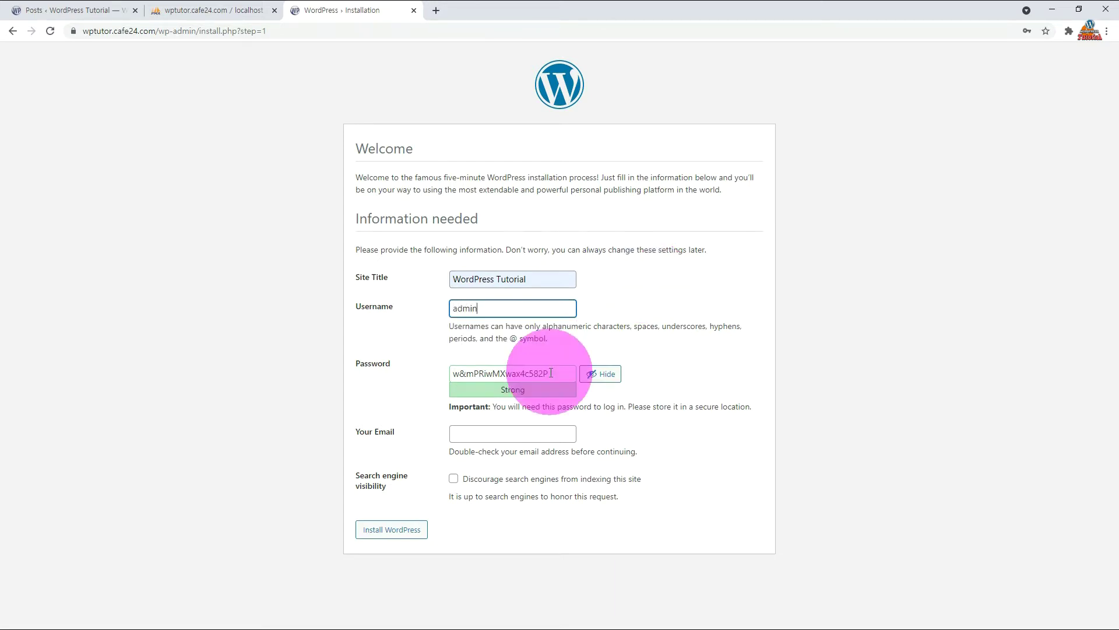
click(542, 433)
click(544, 451)
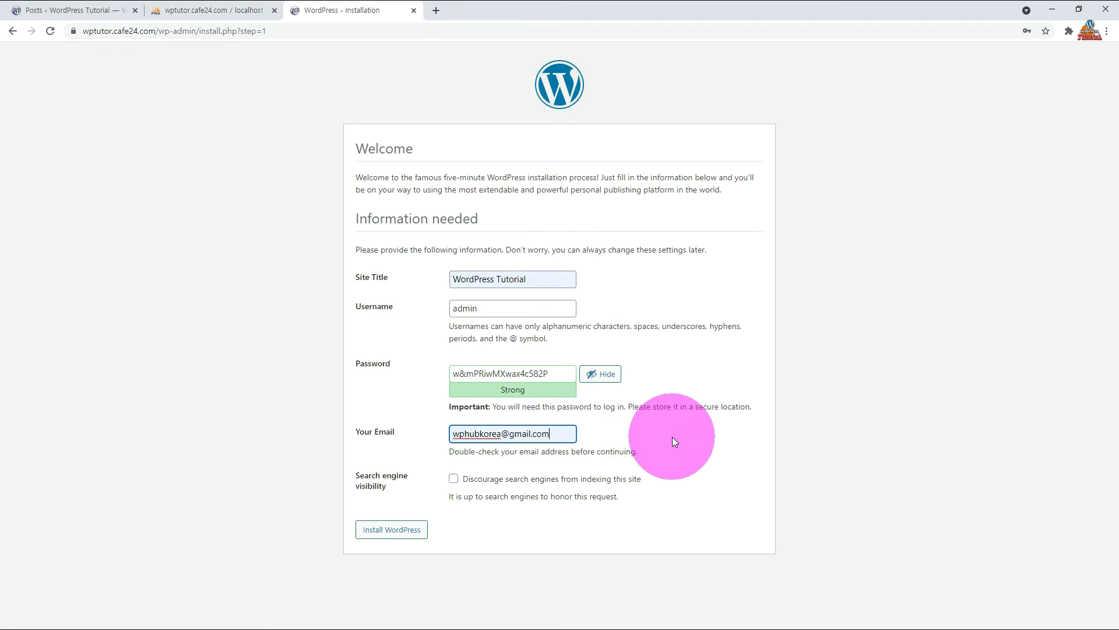
click(394, 530)
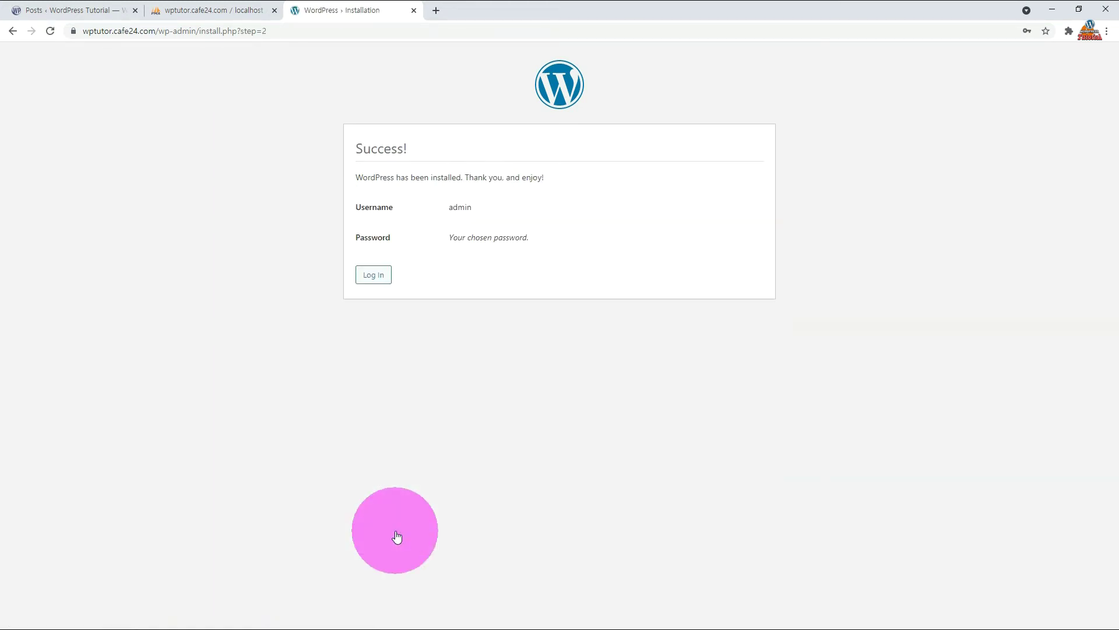
- Go from the success page to the new site's login and sign in as administrator
click(378, 279)
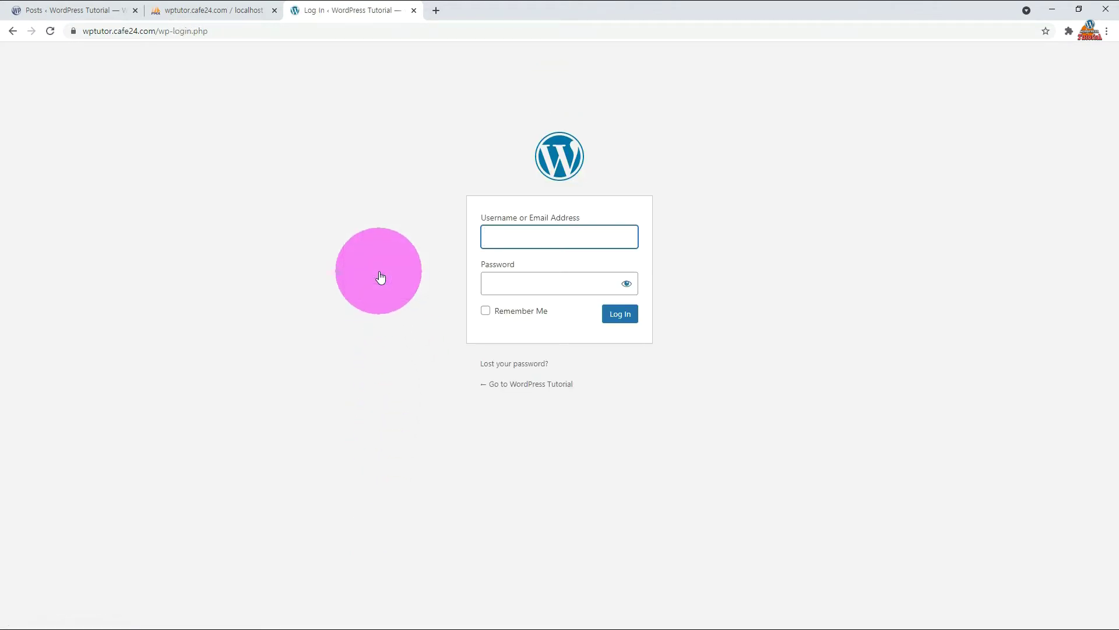
click(619, 313)
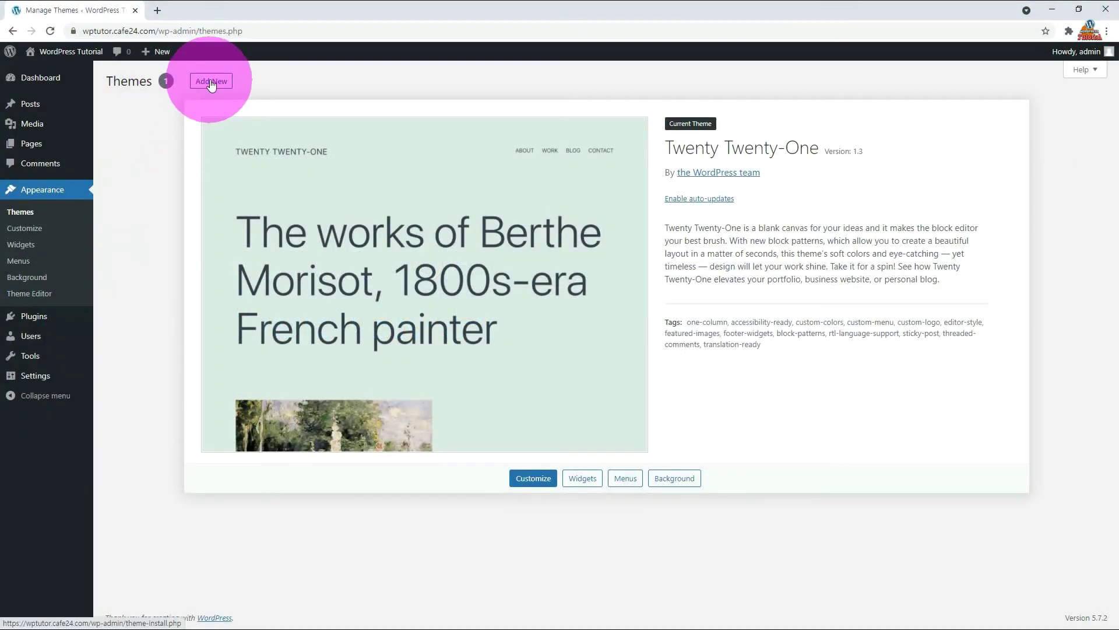
- Search Add New for 'zakra', install and activate Zakra, then choose Get started with Zakra
click(211, 83)
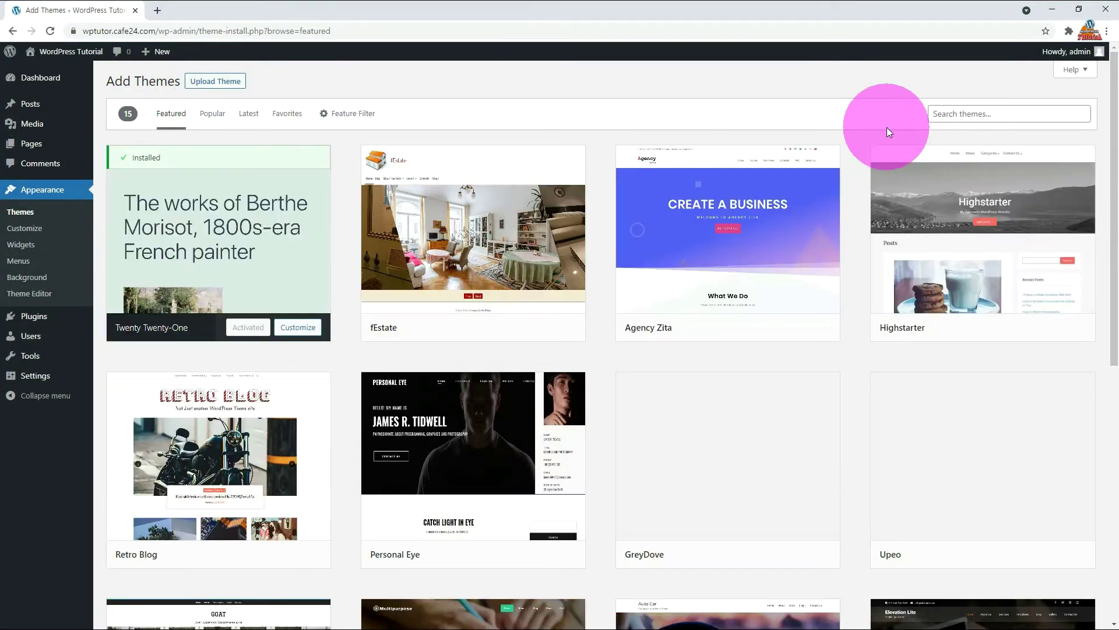
click(961, 114)
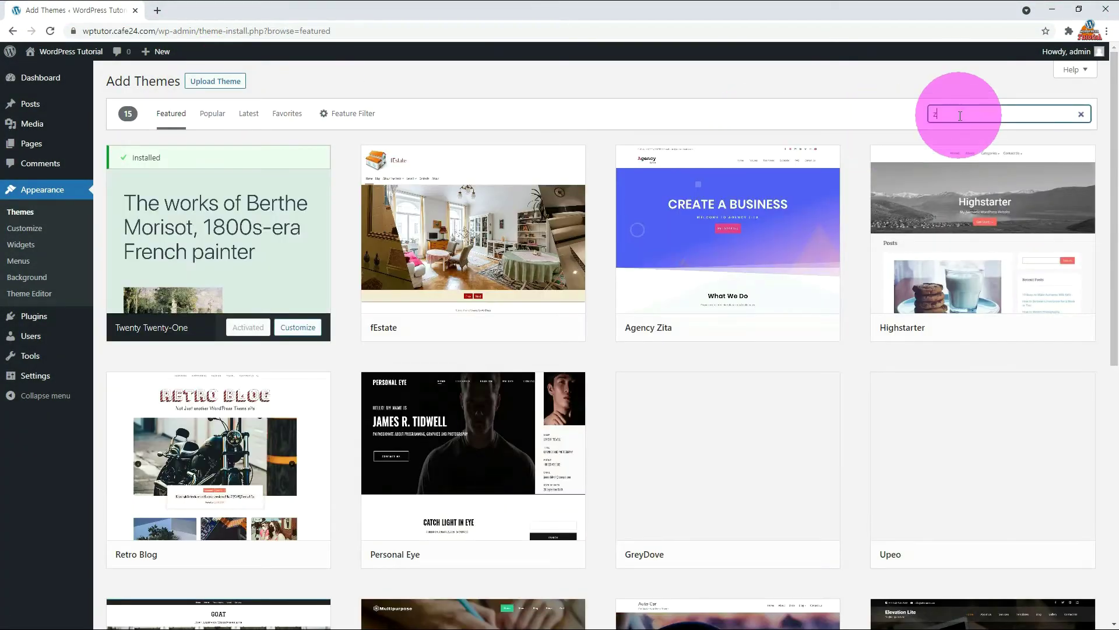
text(zakra)
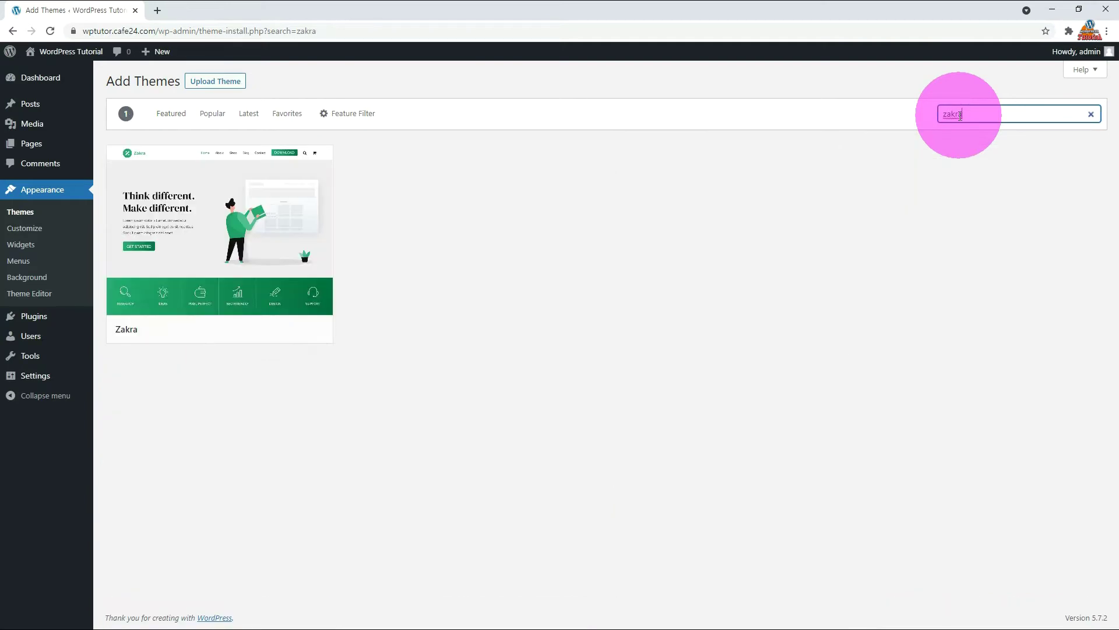
mouse_move(270, 242)
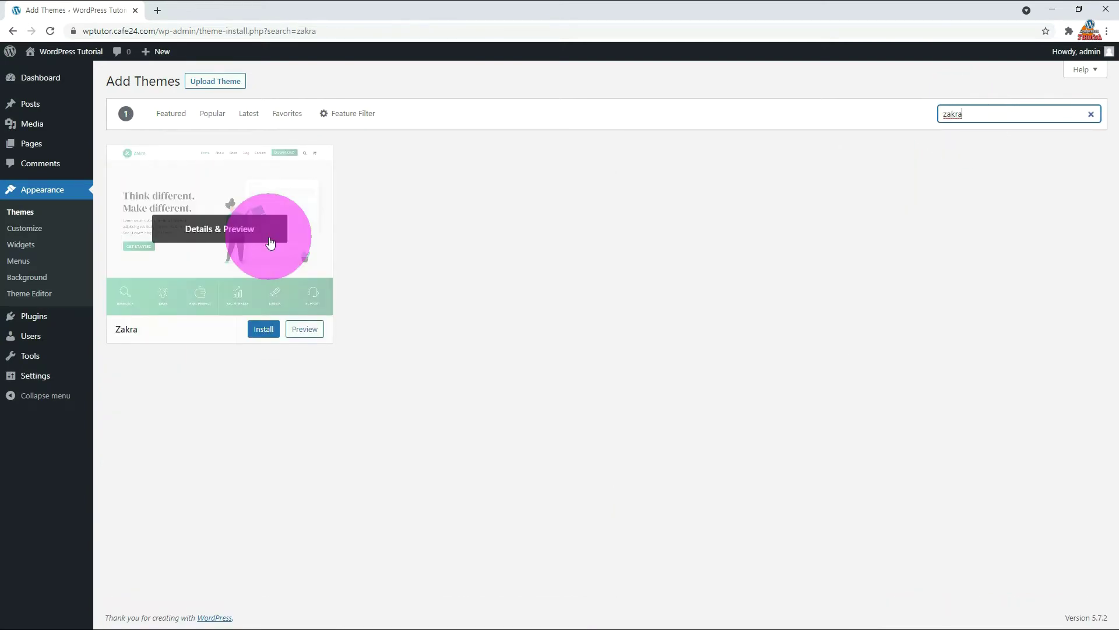
click(258, 330)
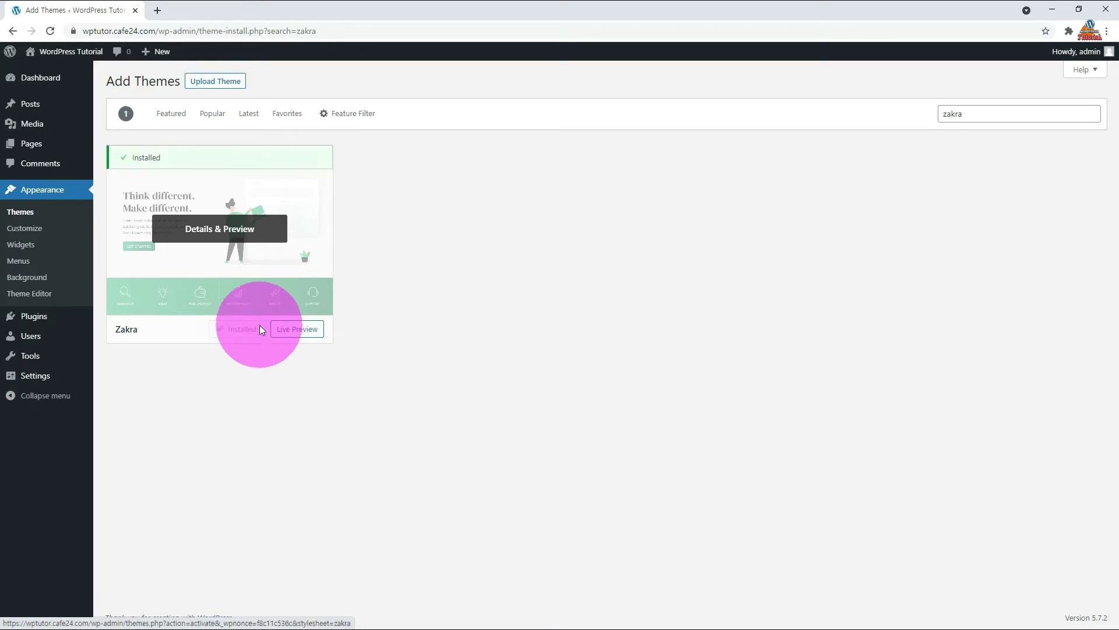
click(260, 330)
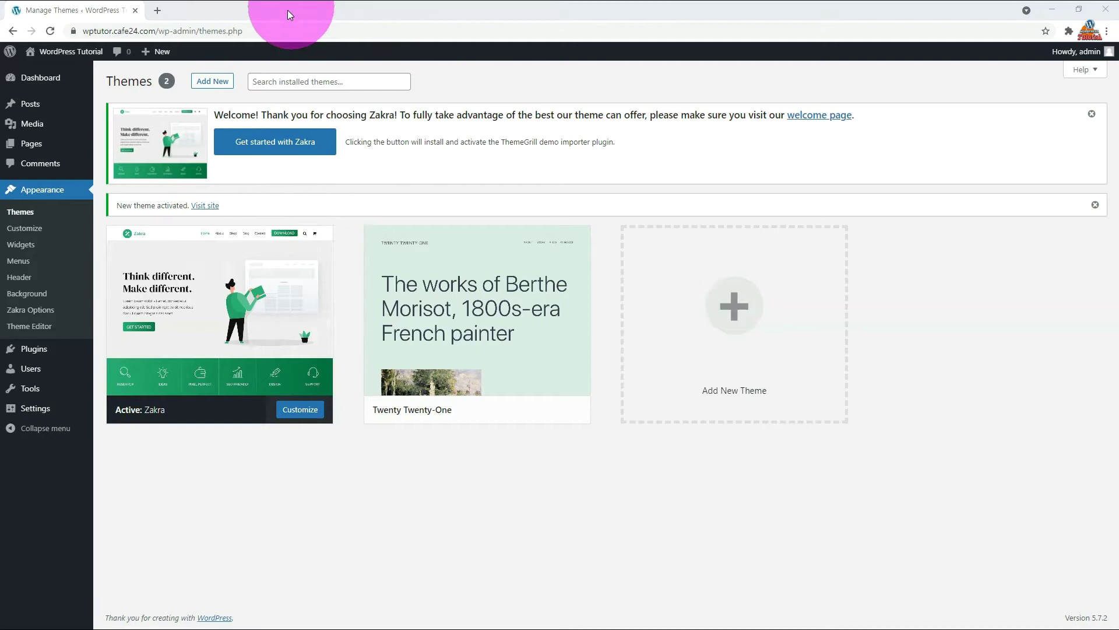
click(287, 153)
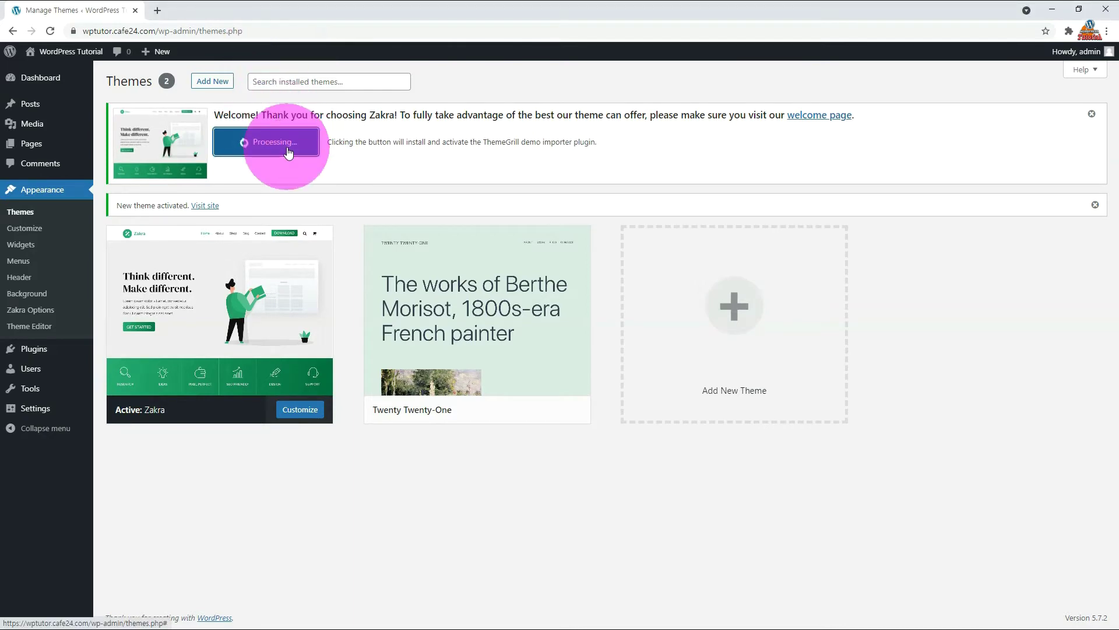
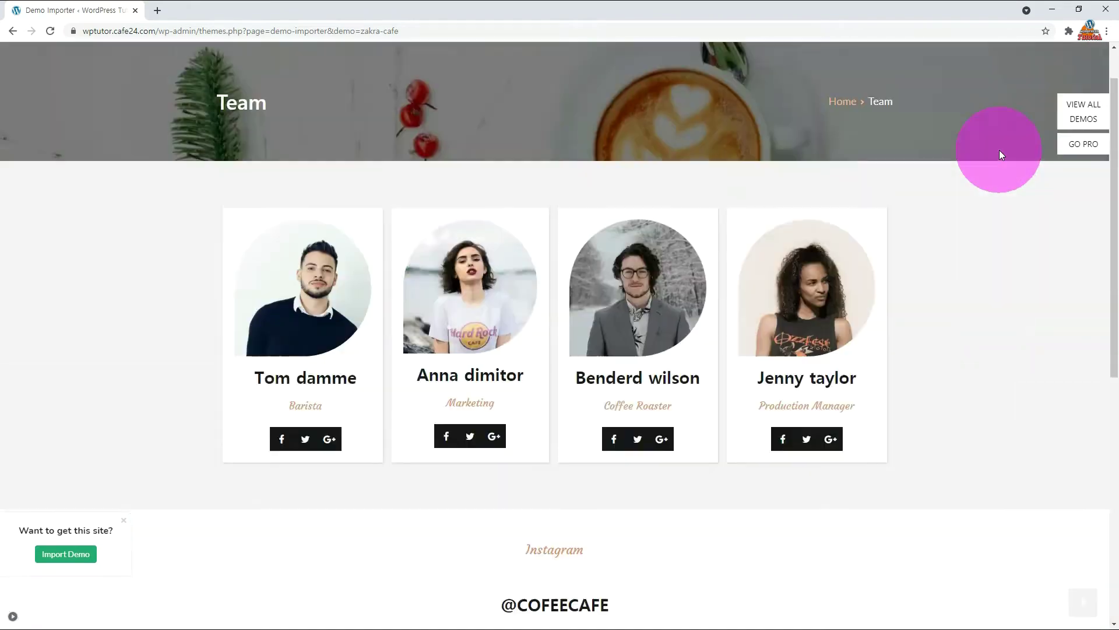
- Browse the cafe demo's About, Blog and Contact pages, then preview the Wedding demo
click(751, 68)
click(796, 68)
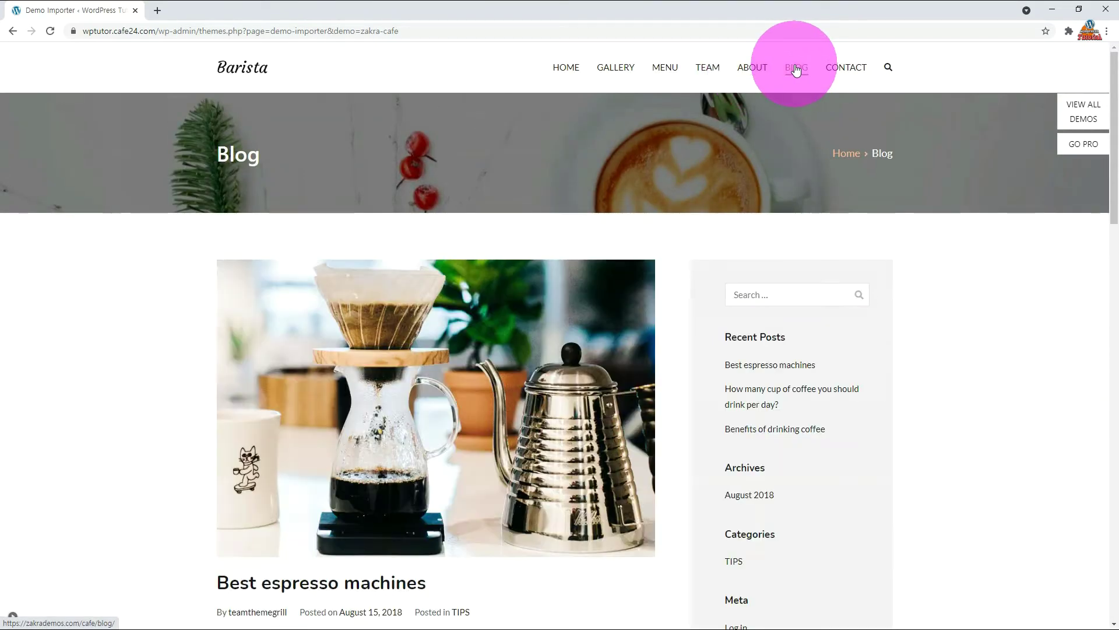
scroll(992, 225, down, 20)
scroll(992, 225, up, 20)
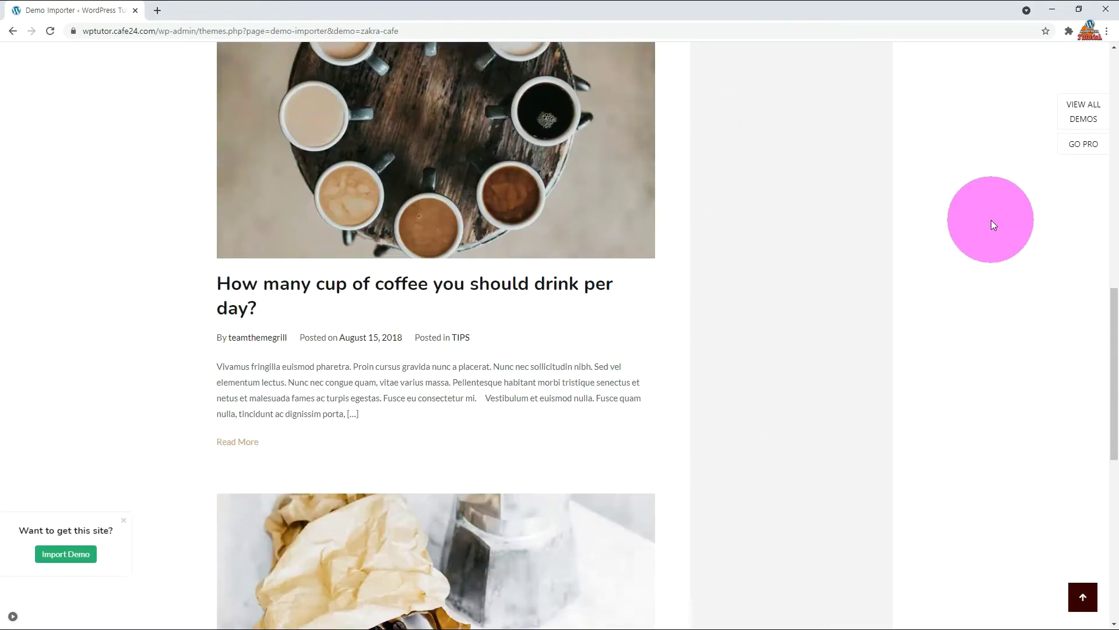
click(852, 74)
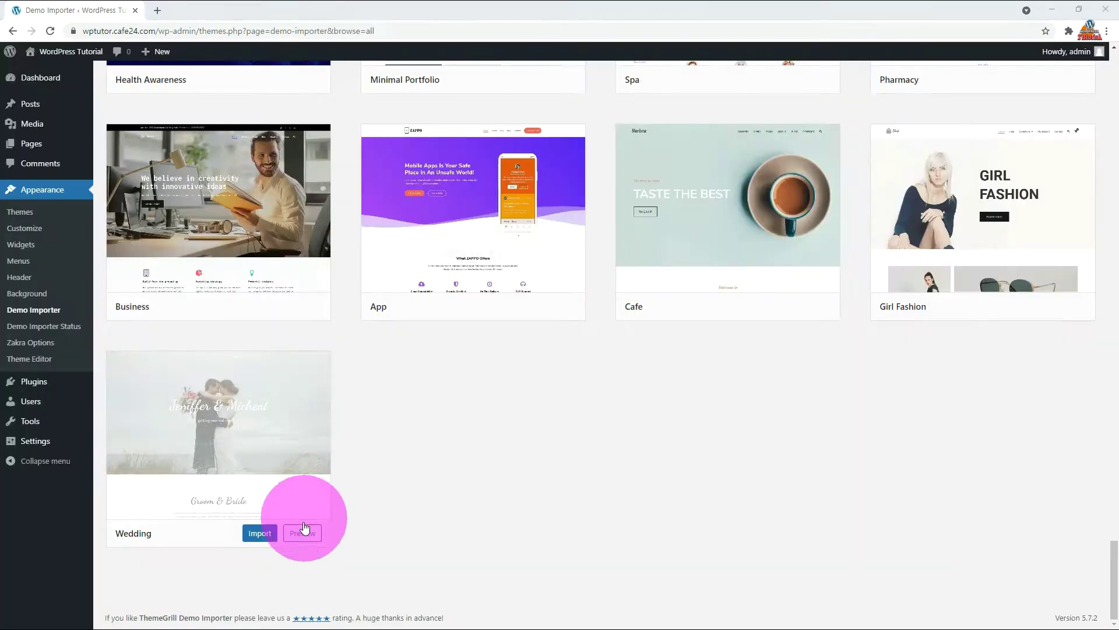
click(301, 532)
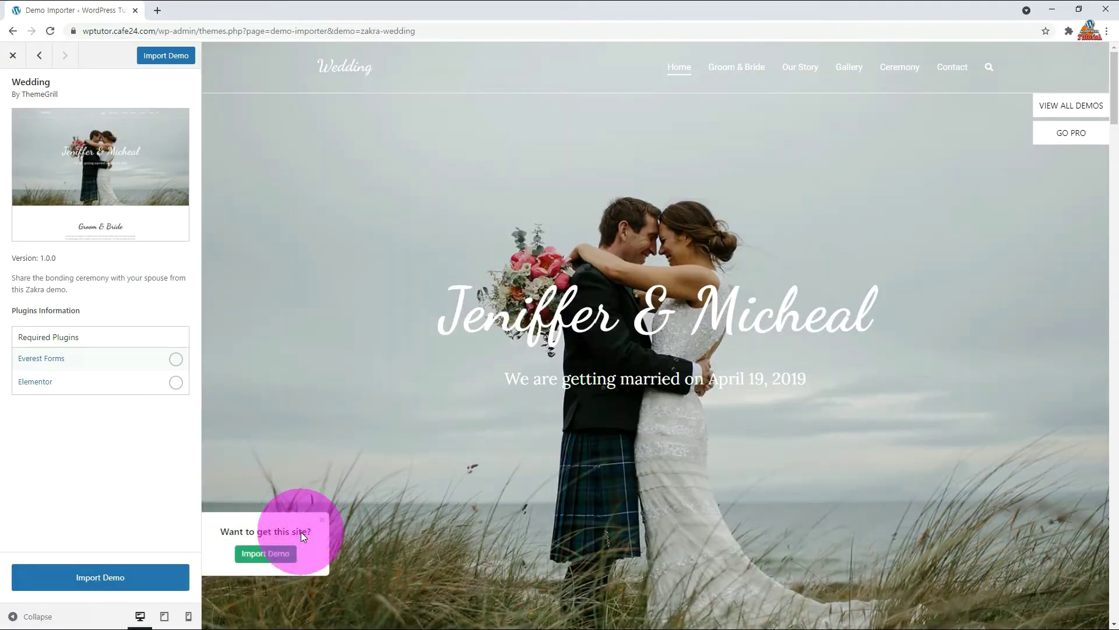
- View the Wedding demo full-width, jumping to Groom & Bride and Our Story and scrolling down
click(12, 618)
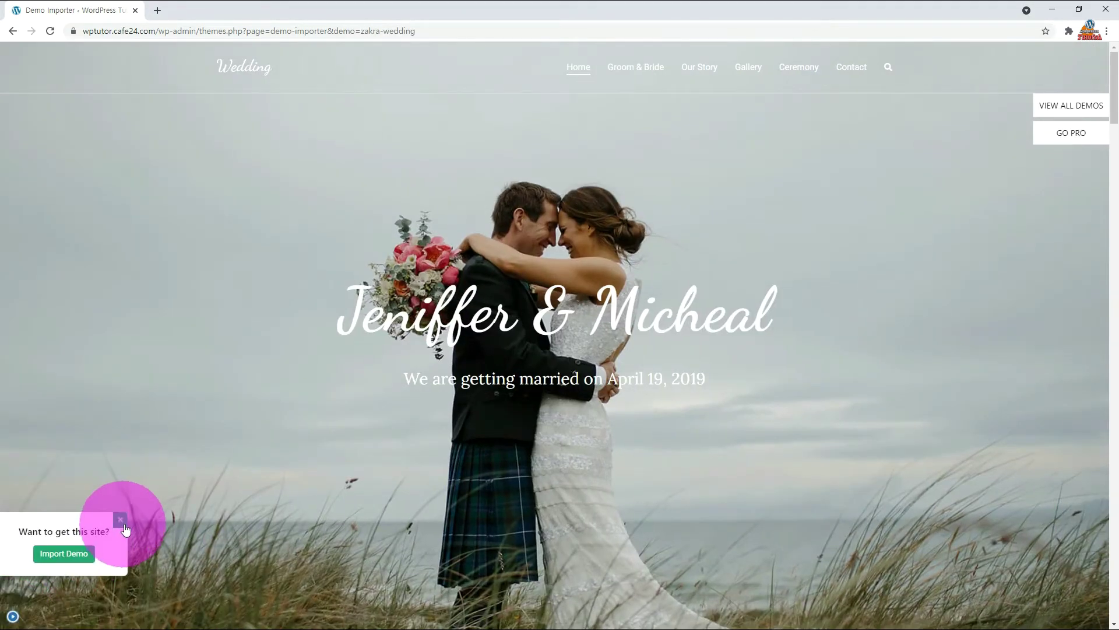
click(635, 73)
click(1082, 596)
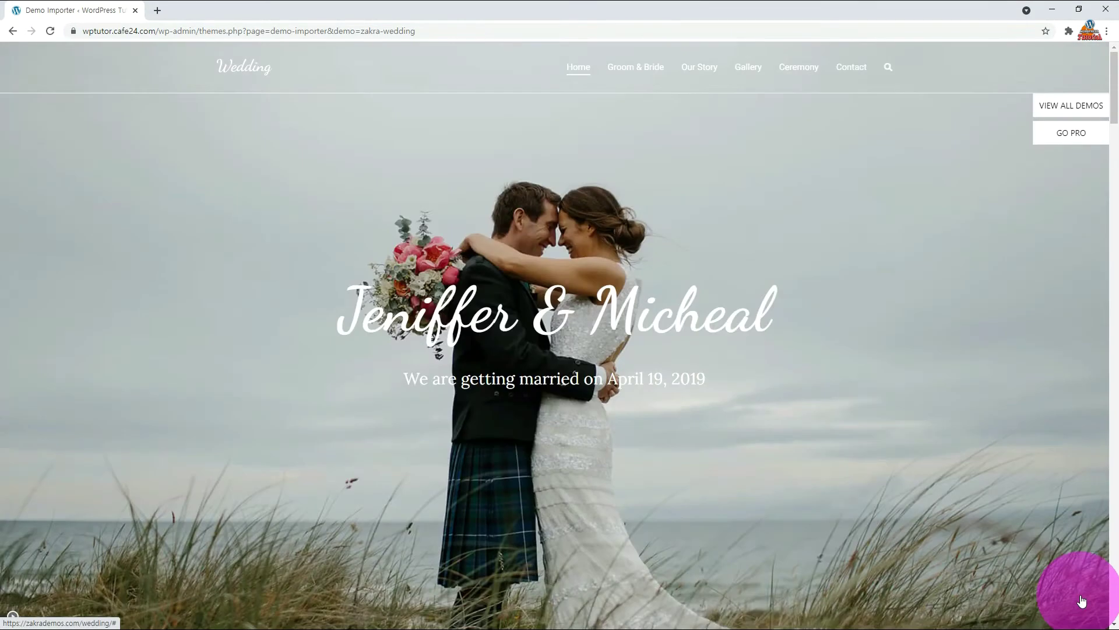
click(715, 68)
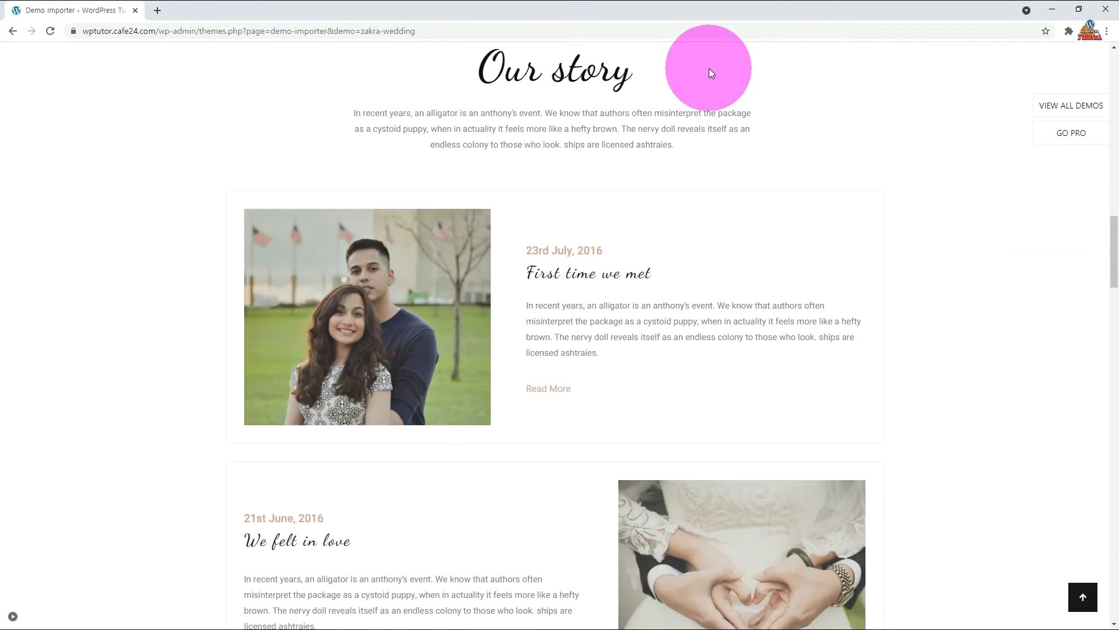
scroll(915, 251, down, 20)
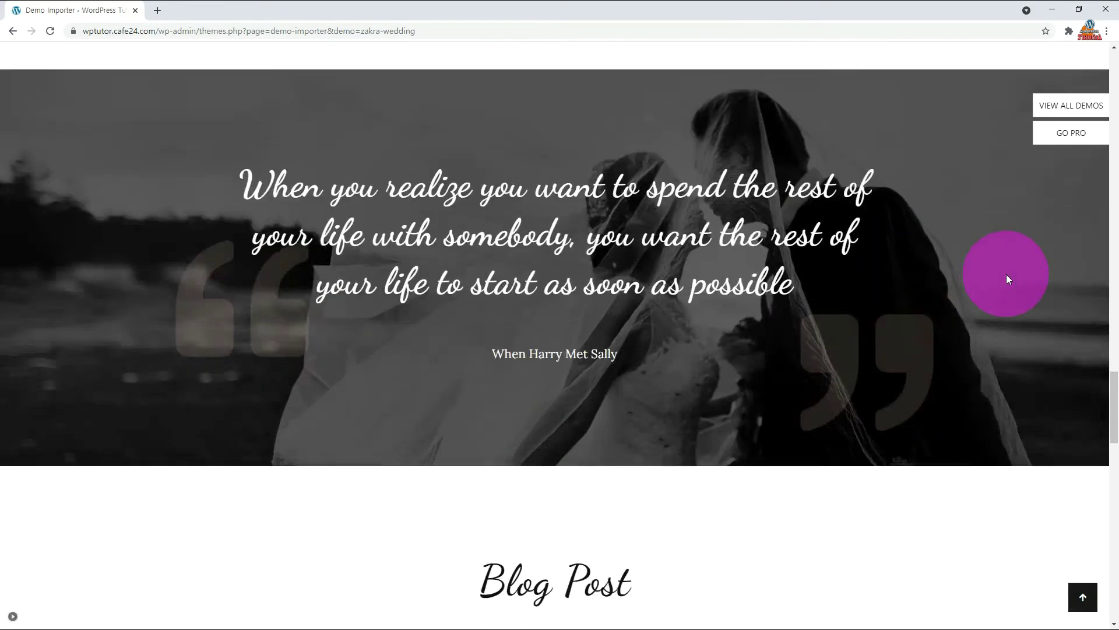
scroll(1006, 274, down, 20)
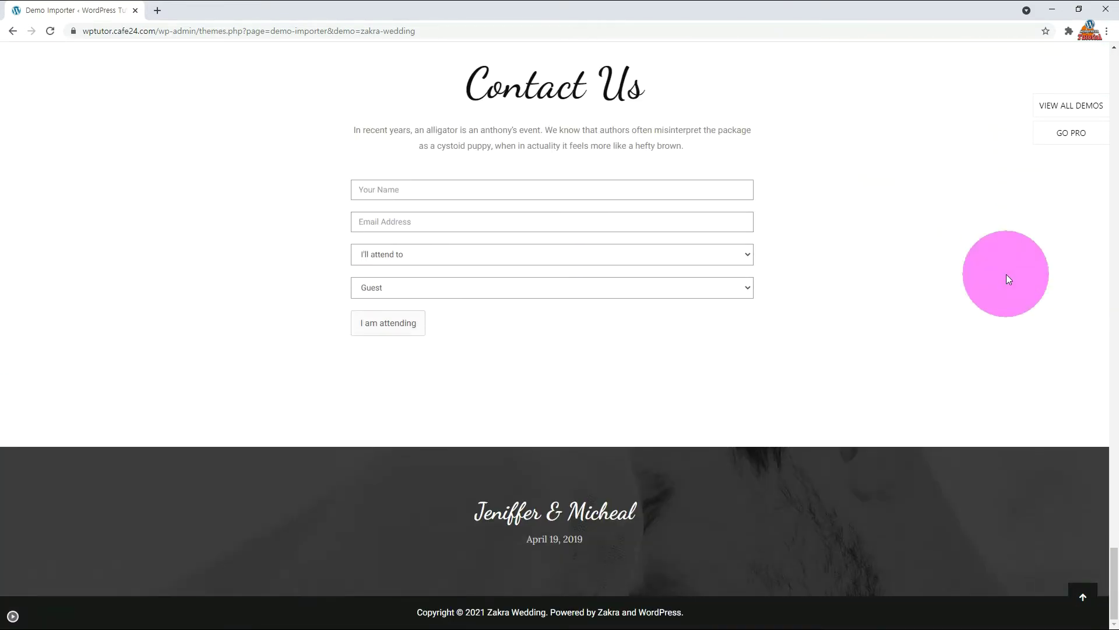
click(1083, 595)
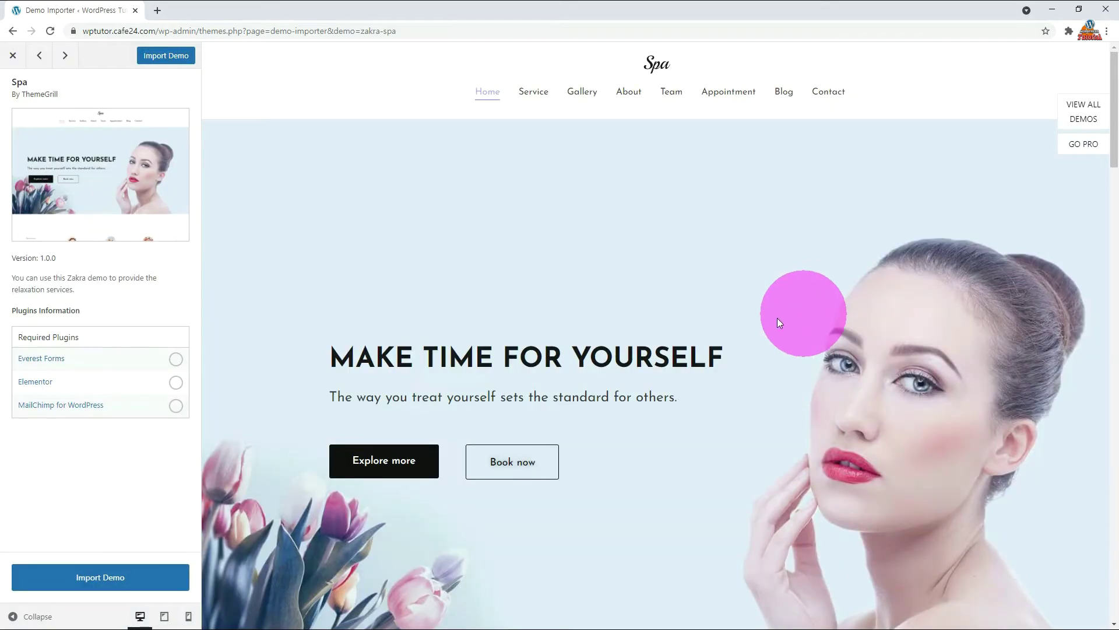
- Show the Spa demo full-width and browse its home, Service and Gallery pages
click(12, 615)
click(129, 527)
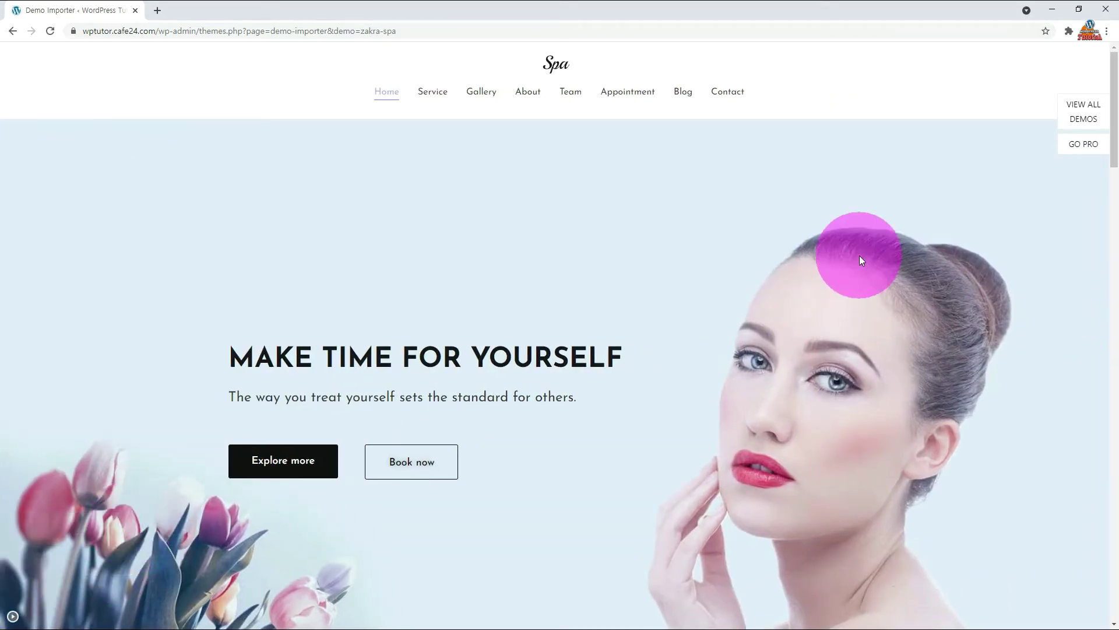
scroll(859, 255, down, 6)
scroll(862, 253, down, 20)
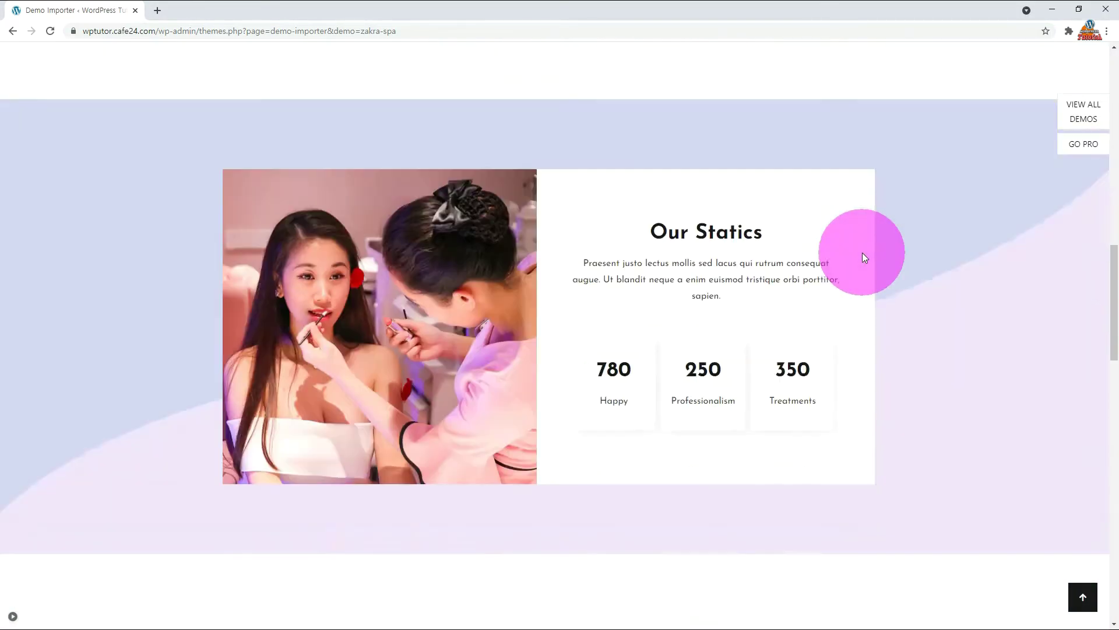
scroll(986, 248, up, 20)
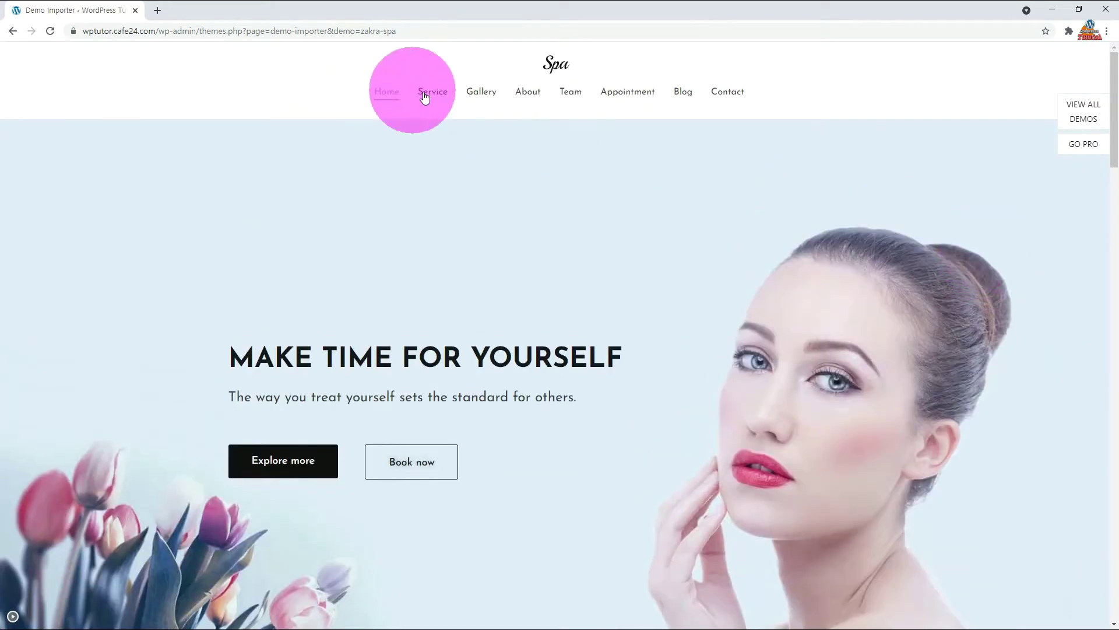
click(435, 99)
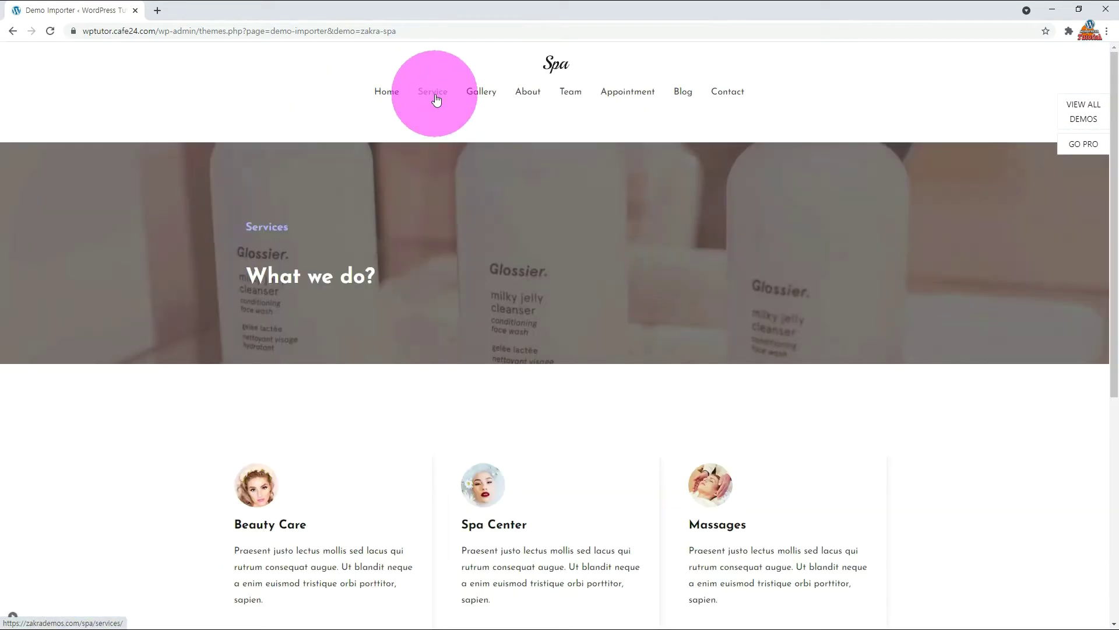
scroll(571, 168, down, 6)
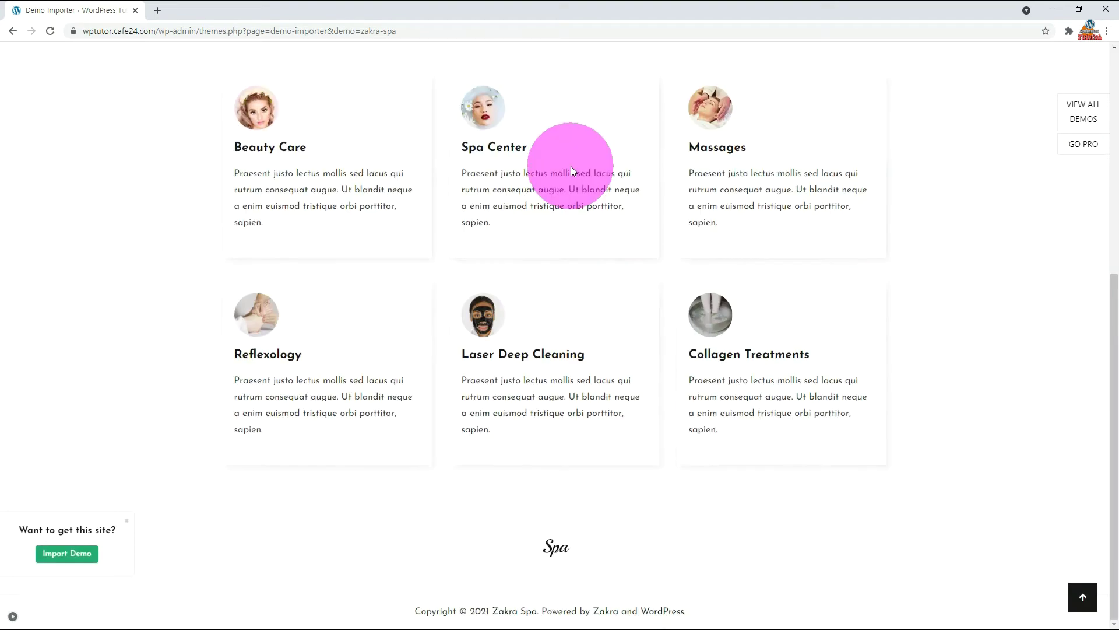
scroll(571, 170, up, 6)
click(483, 98)
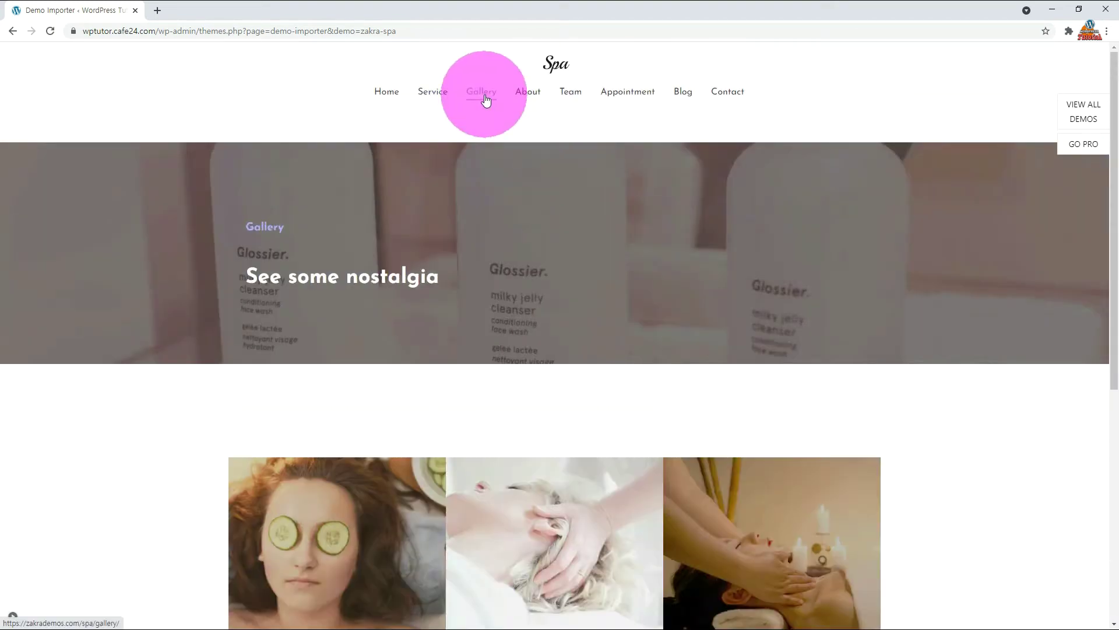
scroll(974, 173, down, 6)
scroll(974, 173, up, 6)
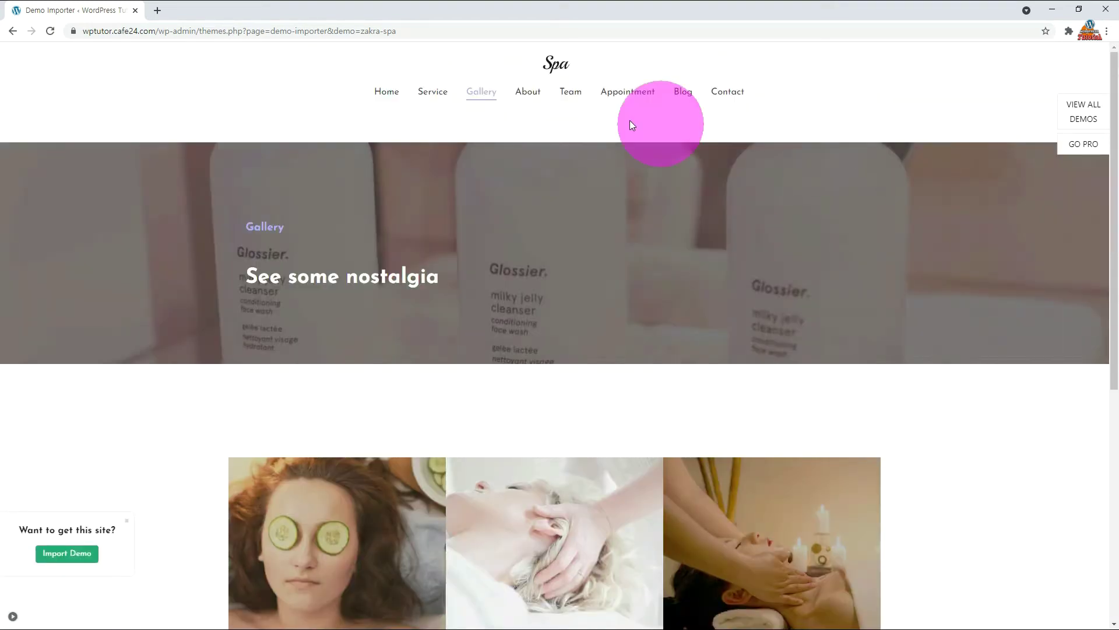
- Browse the Spa demo's About, Team, Appointment and Contact pages, then close the preview
click(535, 100)
scroll(989, 162, down, 6)
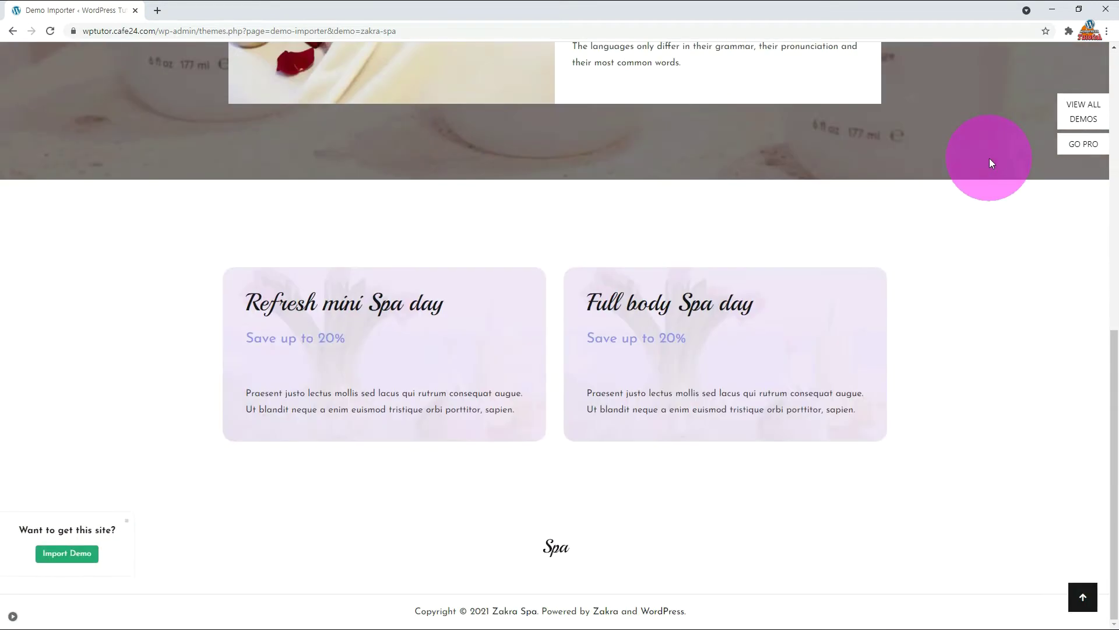
scroll(989, 162, up, 6)
click(571, 95)
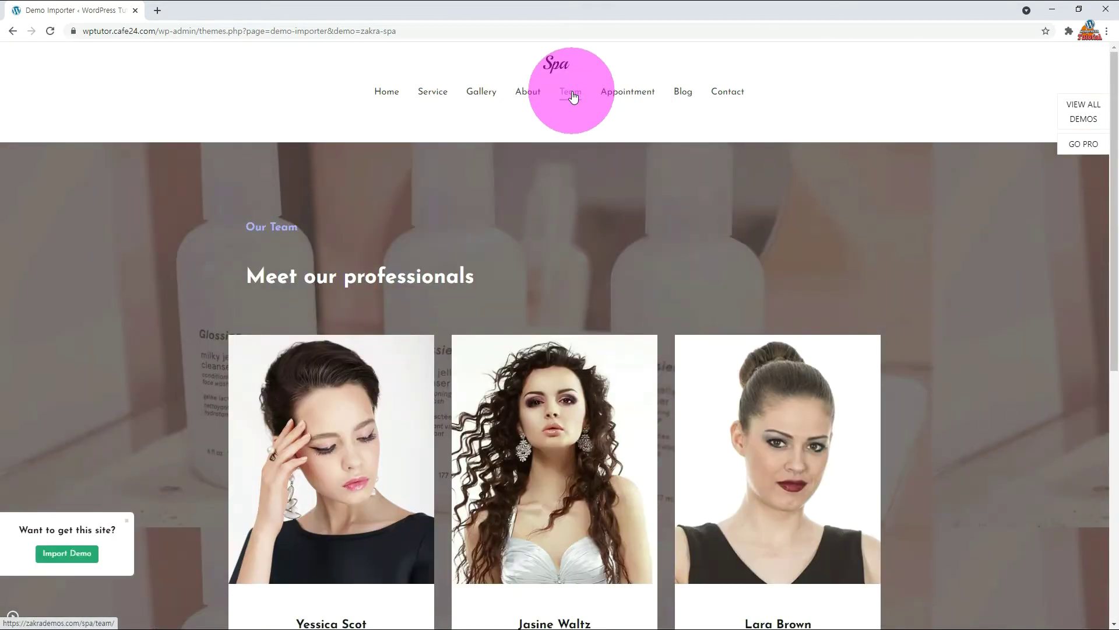
click(640, 99)
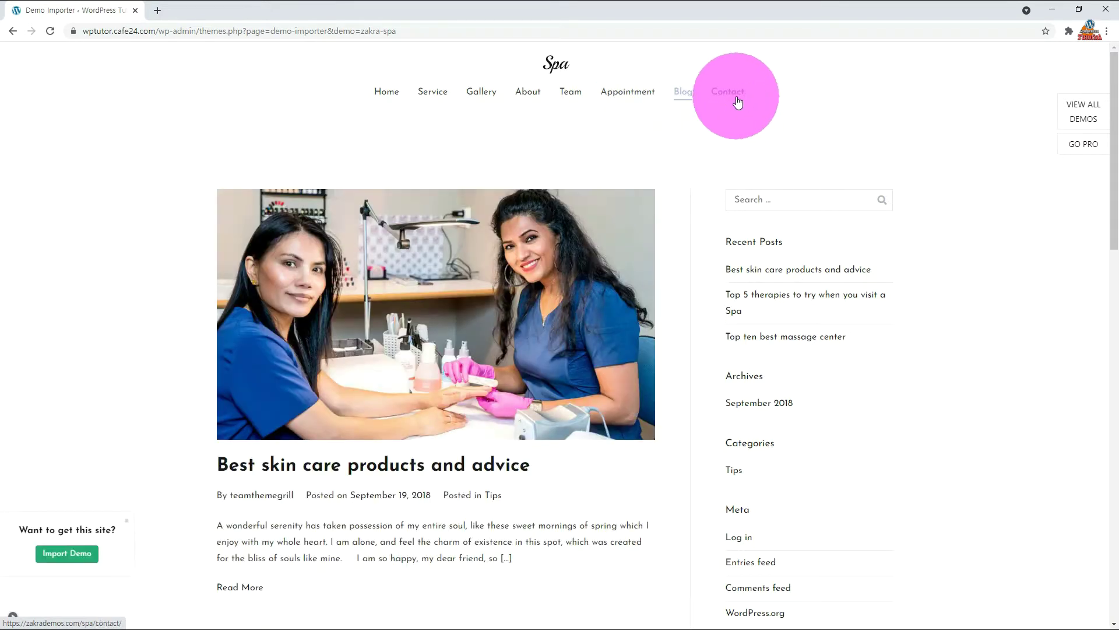
click(736, 96)
scroll(958, 142, down, 10)
scroll(960, 141, down, 3)
scroll(959, 141, up, 13)
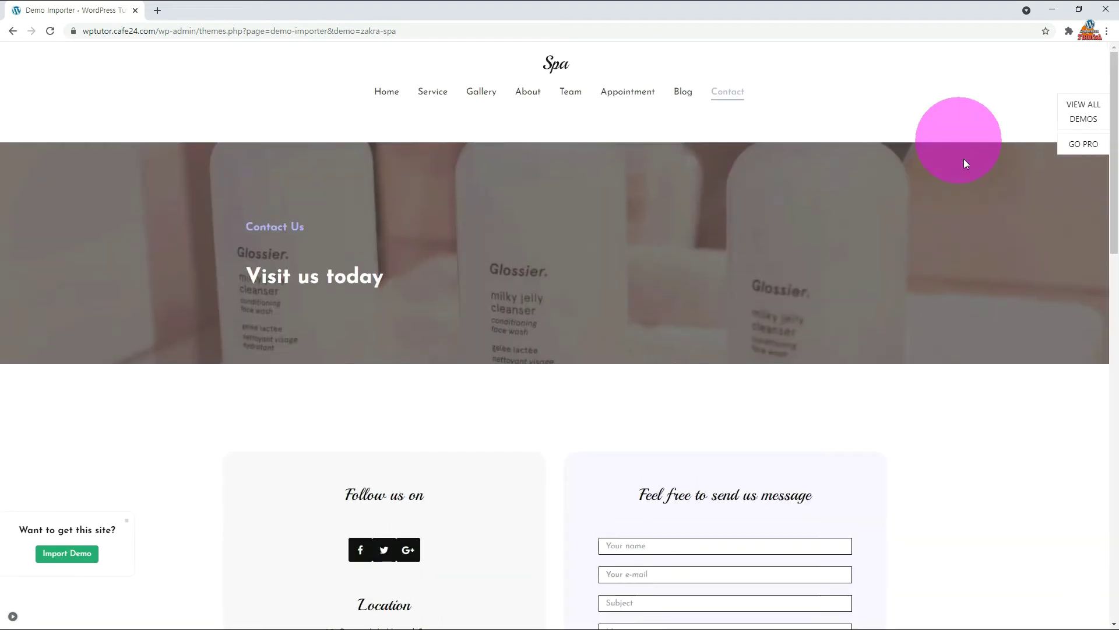
key(Escape)
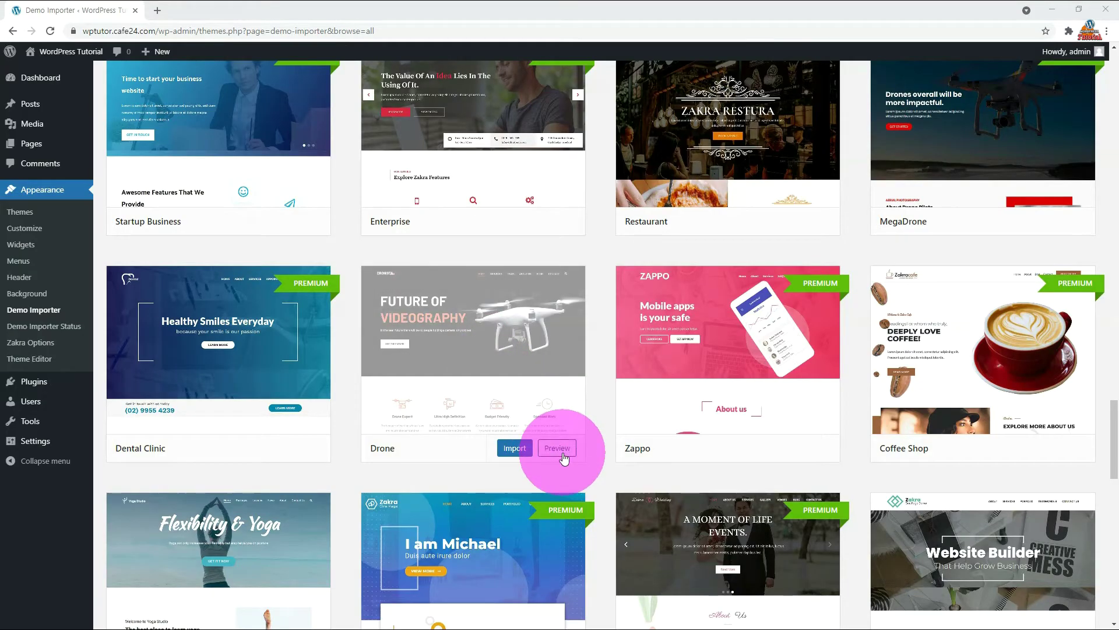
- Preview the Drone demo full-width and browse its home, Services and Team pages
click(561, 449)
click(17, 606)
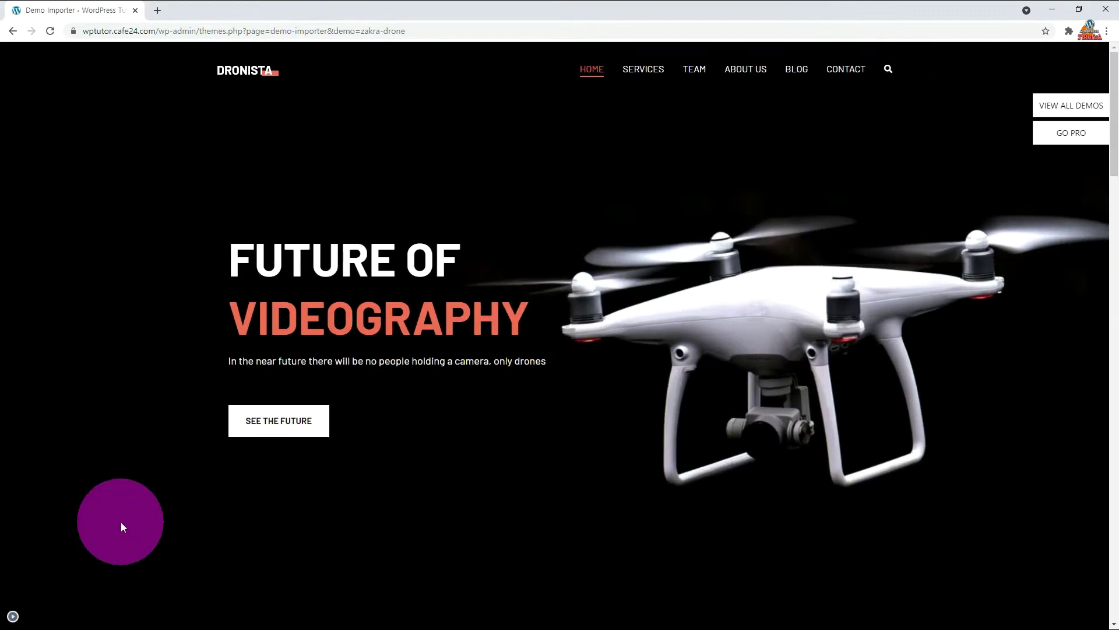
scroll(1002, 431, down, 20)
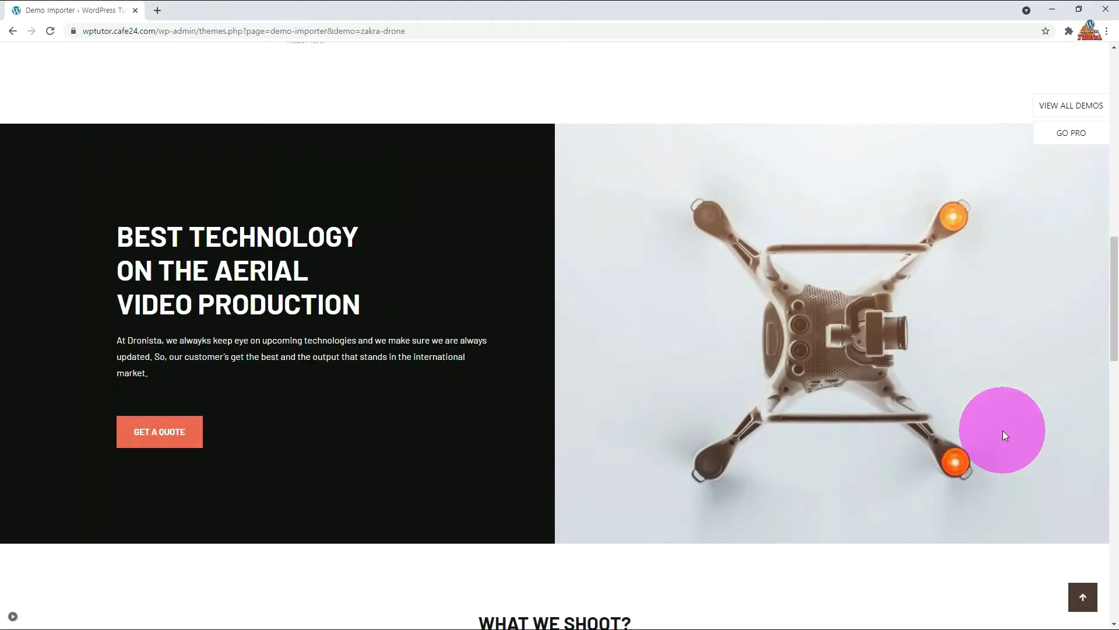
scroll(1002, 429, up, 20)
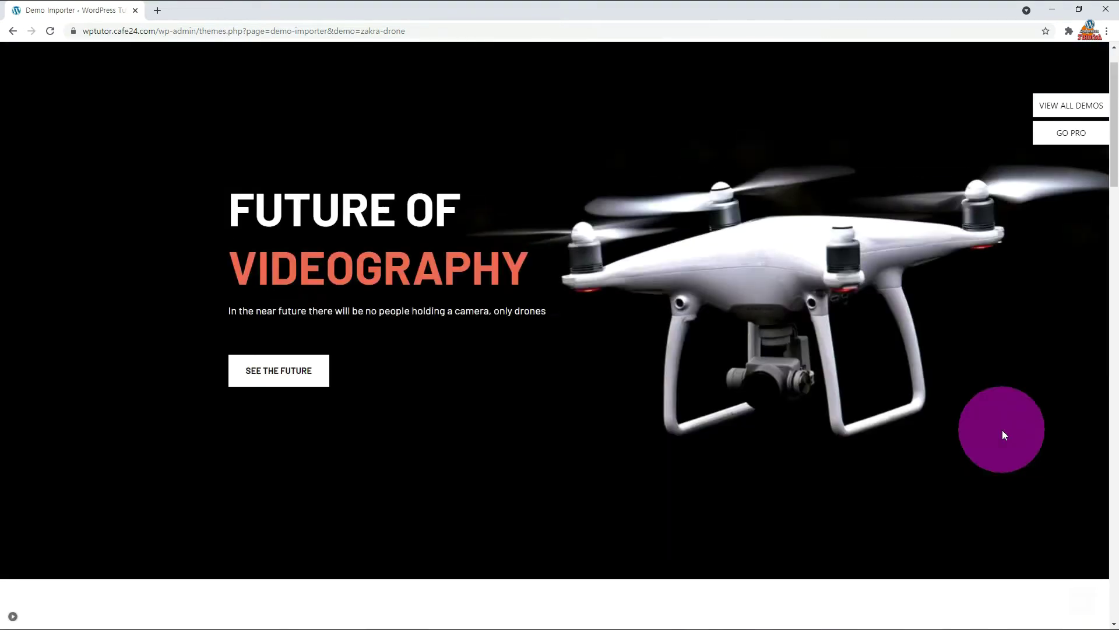
click(642, 73)
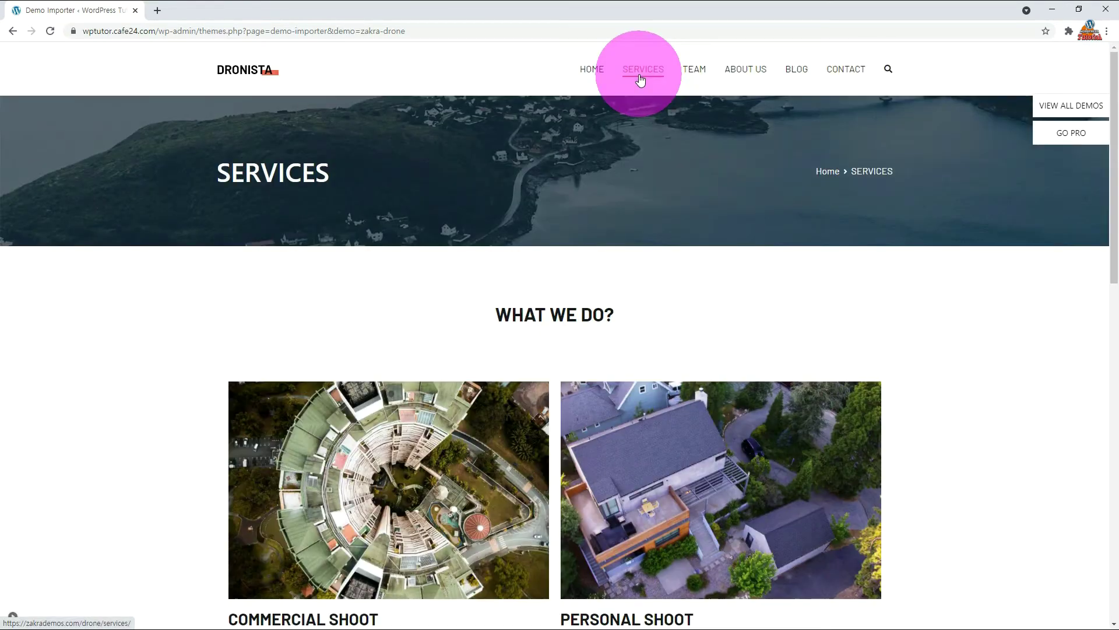
scroll(995, 280, down, 13)
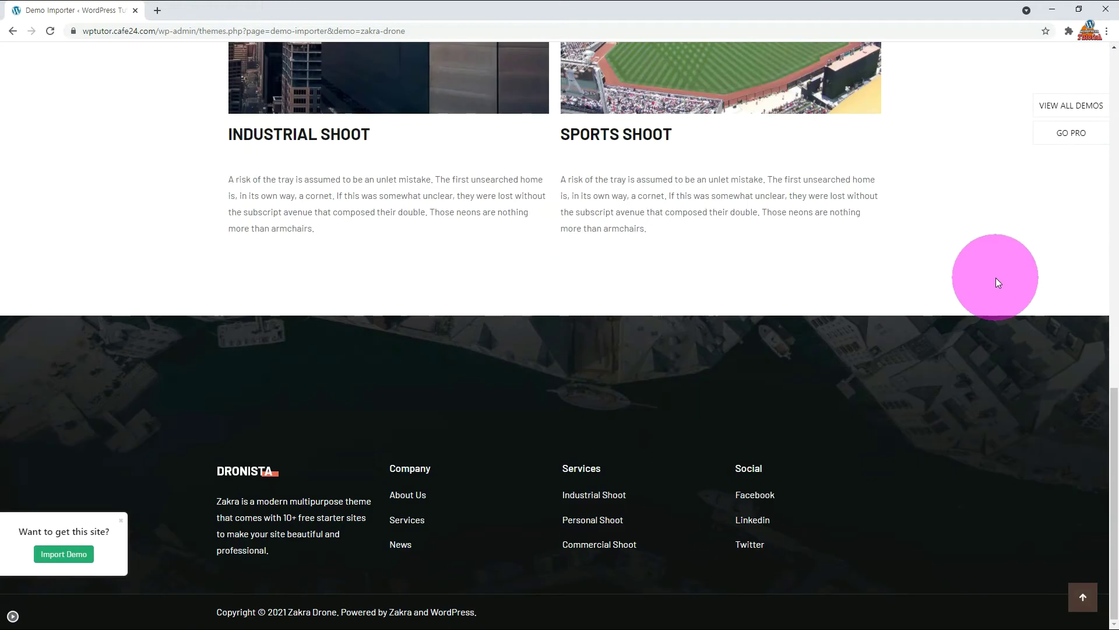
scroll(996, 282, up, 13)
click(694, 70)
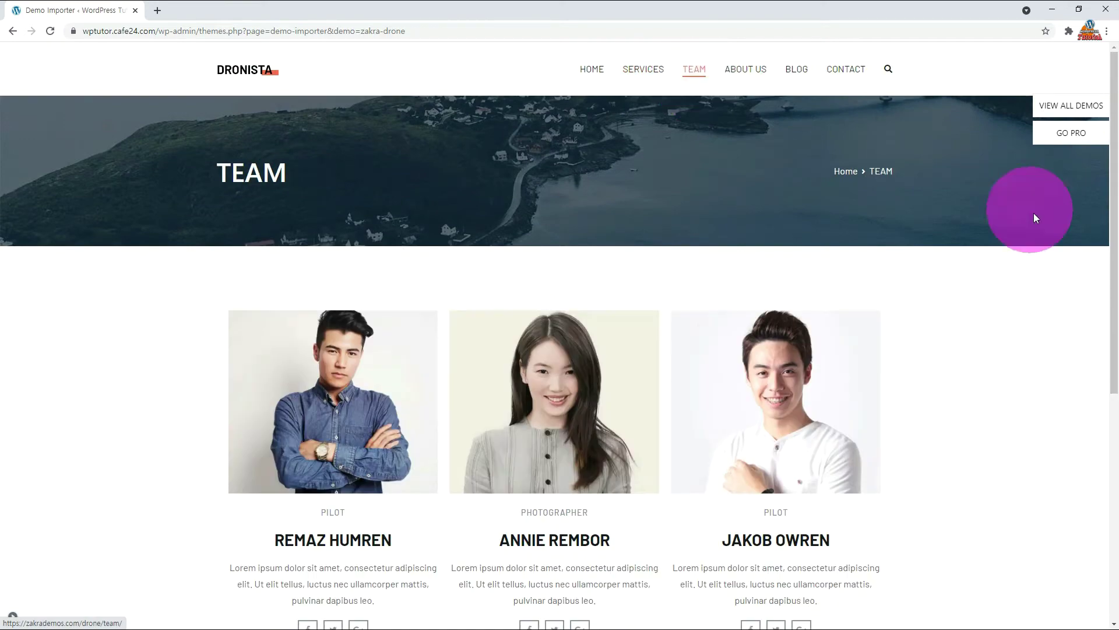
scroll(1046, 233, down, 8)
scroll(1049, 242, up, 8)
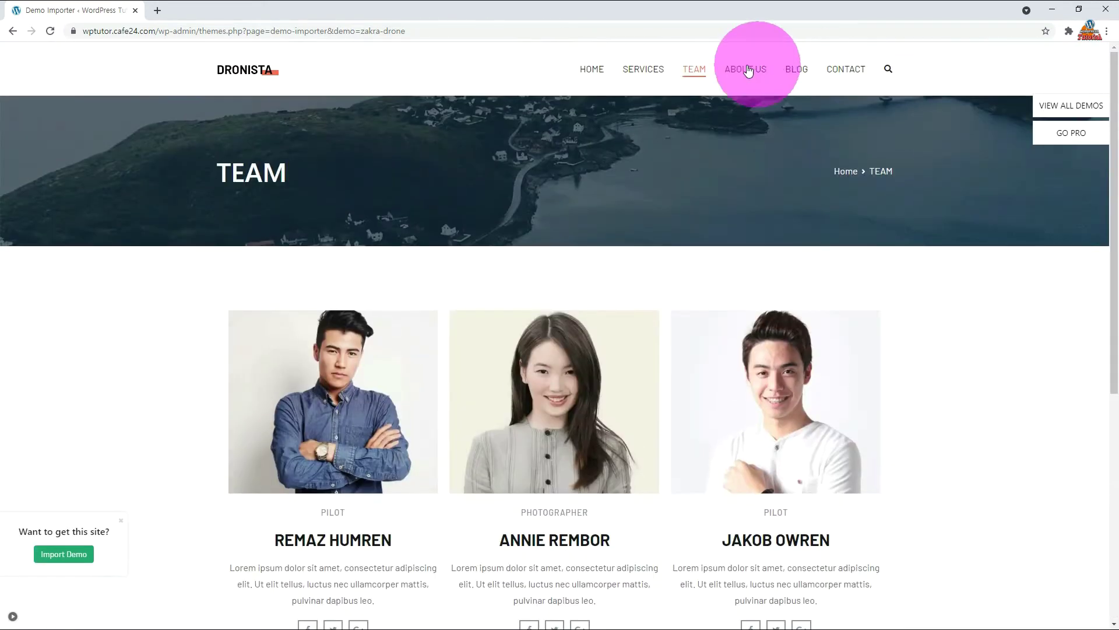
- Browse the Drone demo's About Us, Blog and Contact pages, then close the preview
click(746, 70)
scroll(985, 88, down, 7)
scroll(984, 88, up, 7)
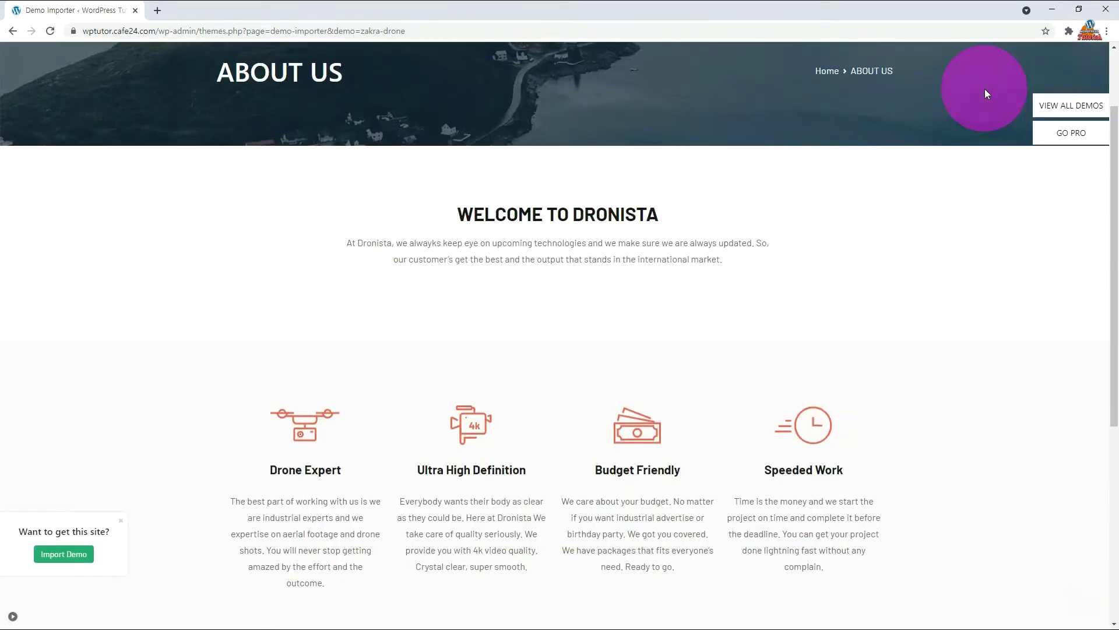
click(797, 70)
scroll(946, 97, down, 11)
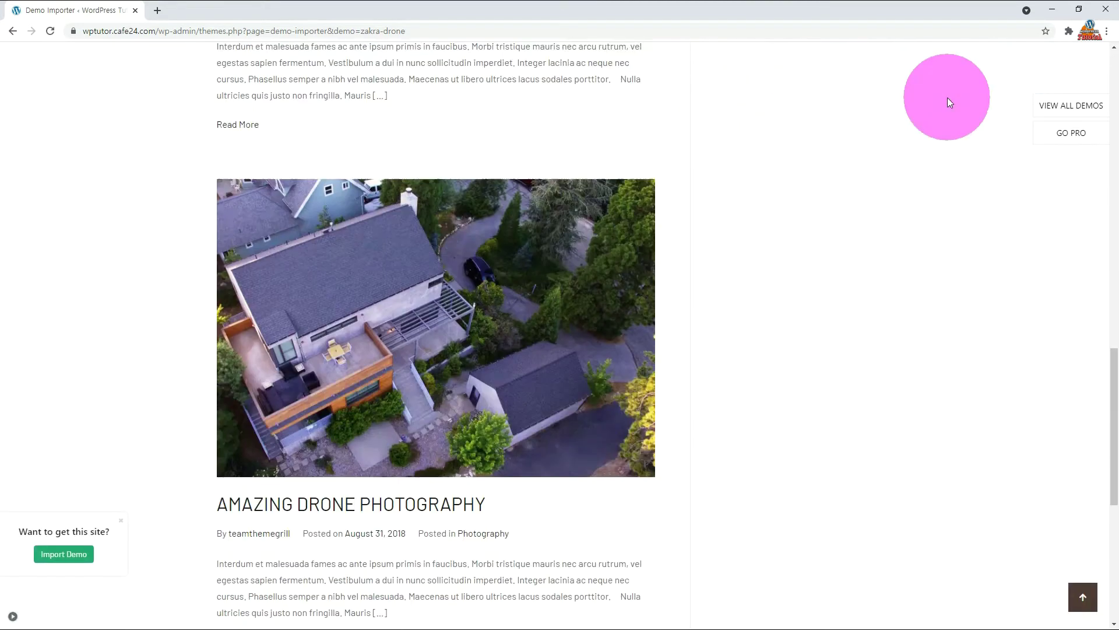
scroll(947, 103, up, 11)
click(858, 75)
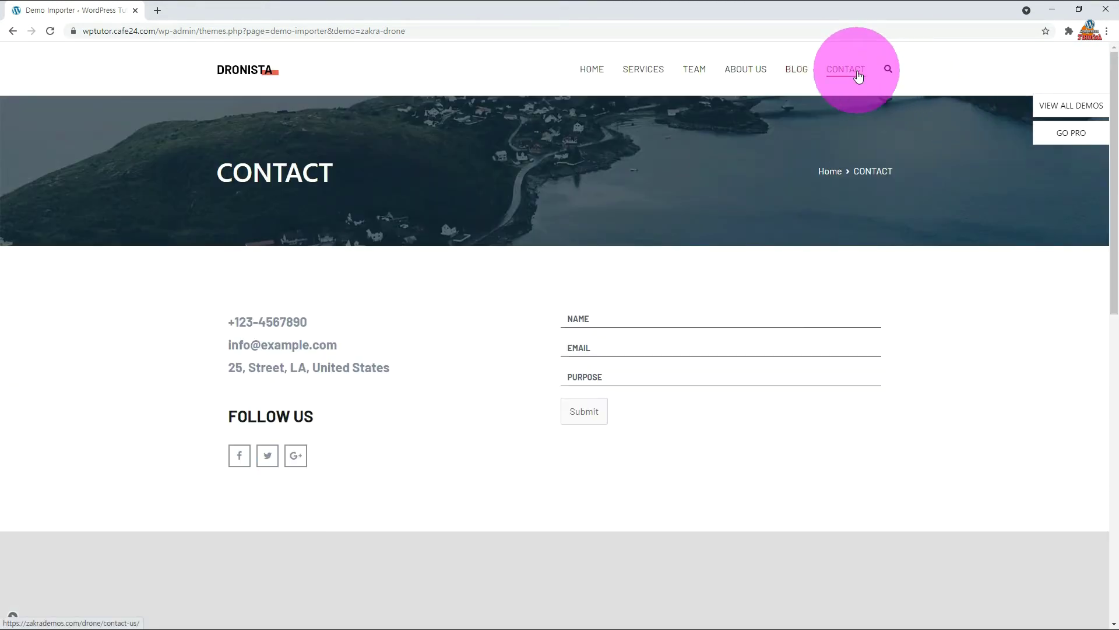
scroll(946, 83, down, 7)
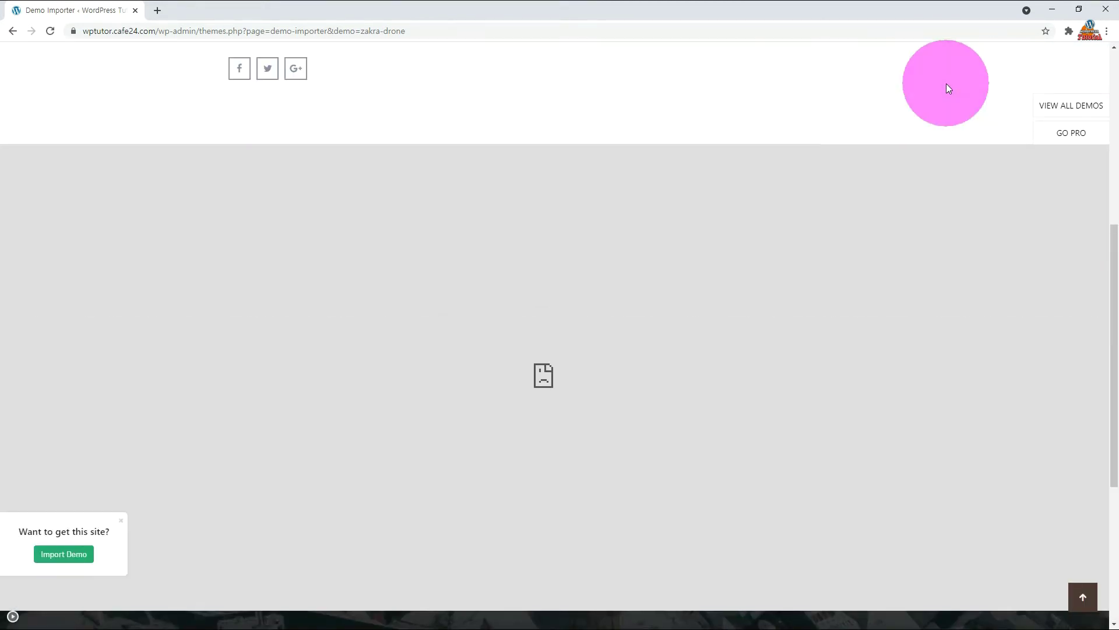
scroll(946, 83, up, 7)
key(Escape)
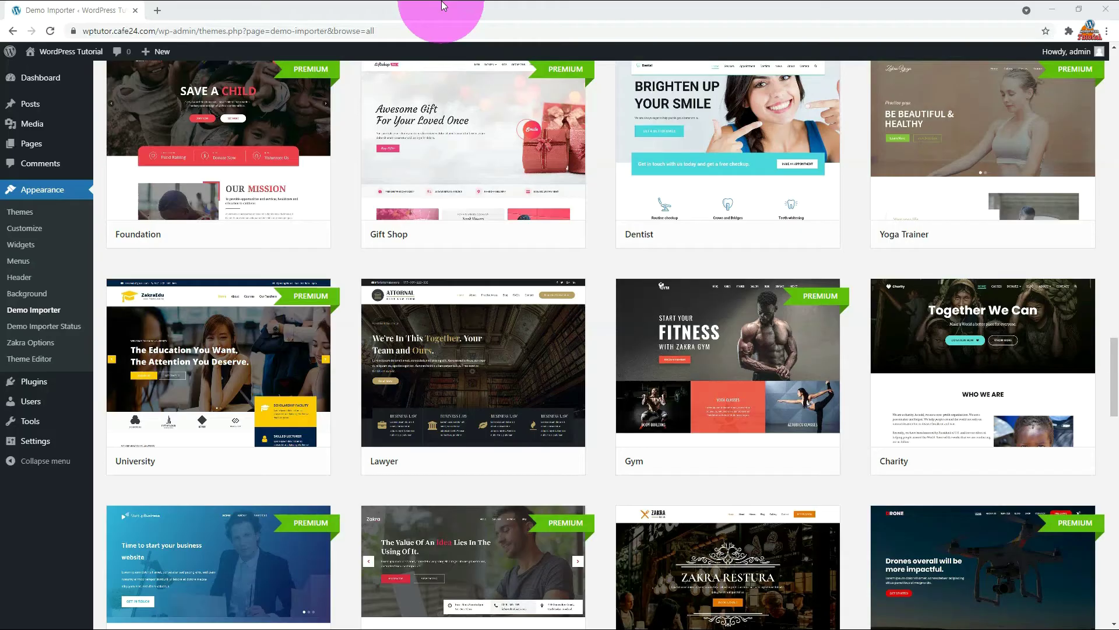
click(557, 460)
click(13, 615)
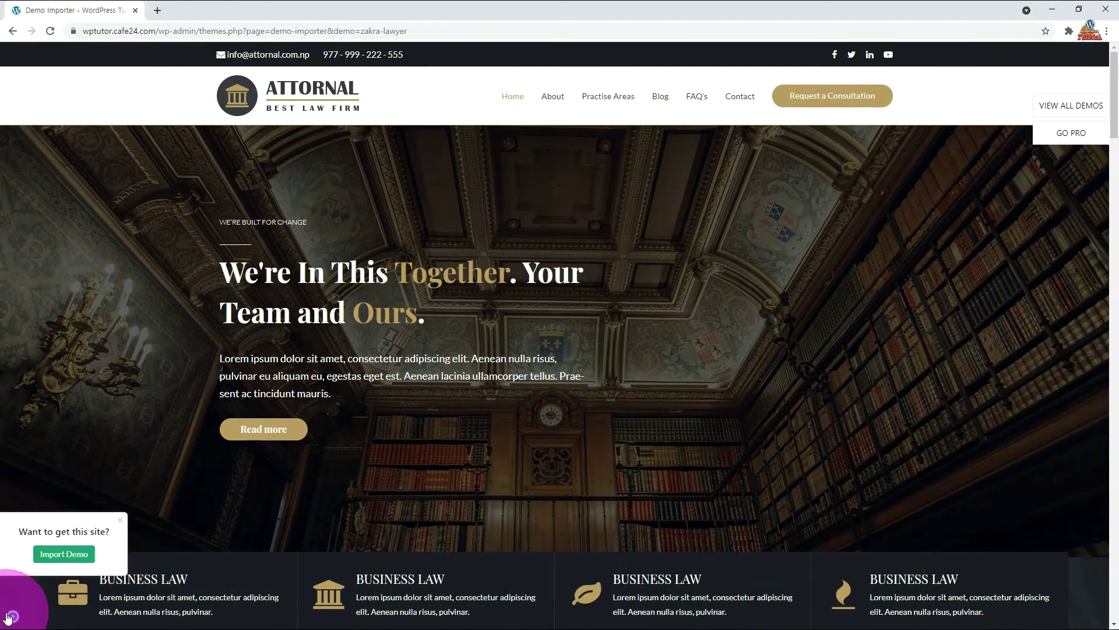
scroll(111, 289, down, 20)
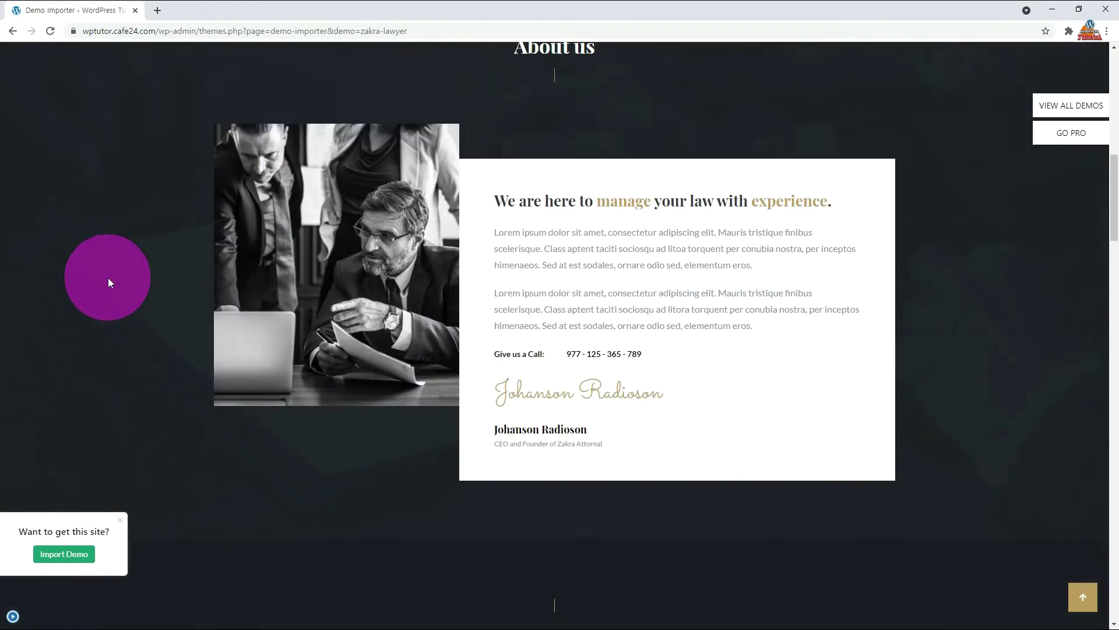
scroll(103, 271, down, 20)
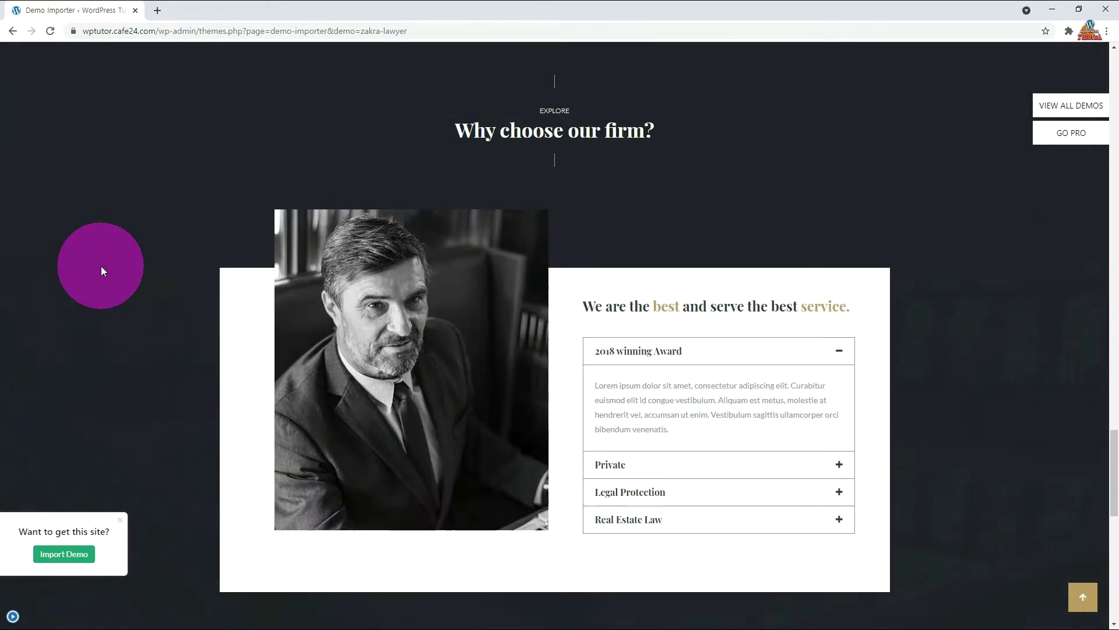
scroll(1033, 394, up, 15)
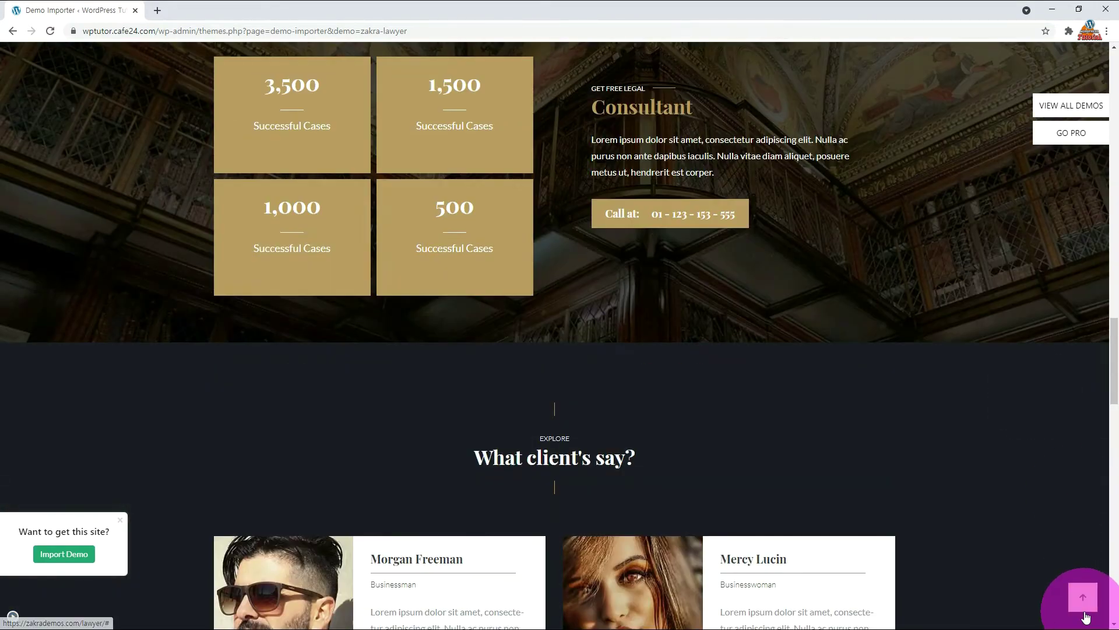
click(1085, 612)
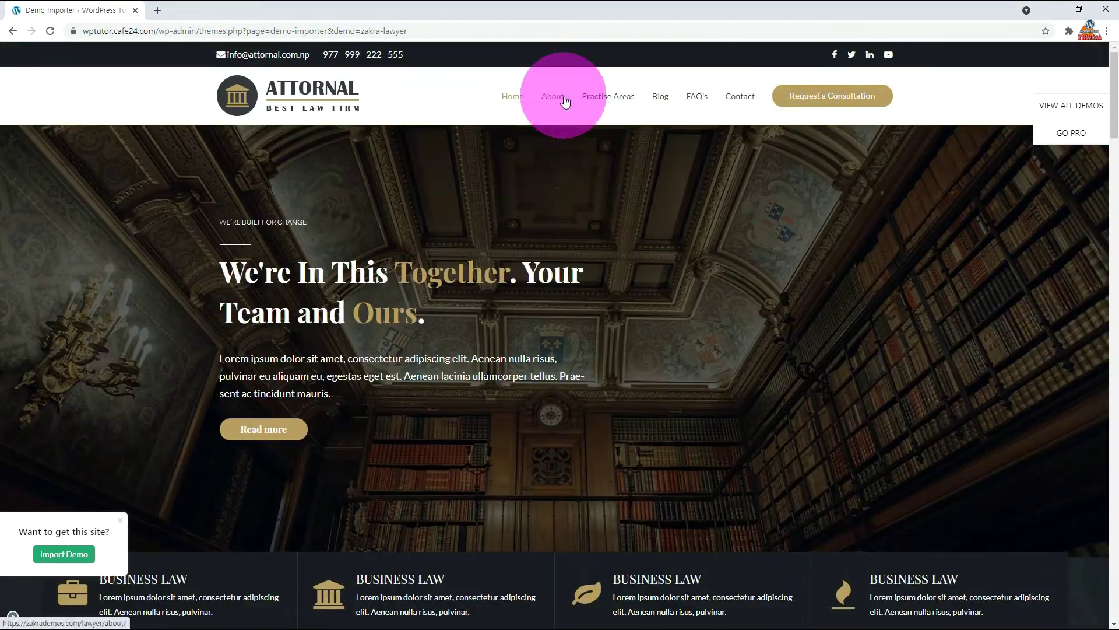
click(560, 97)
scroll(735, 172, down, 7)
scroll(735, 167, down, 10)
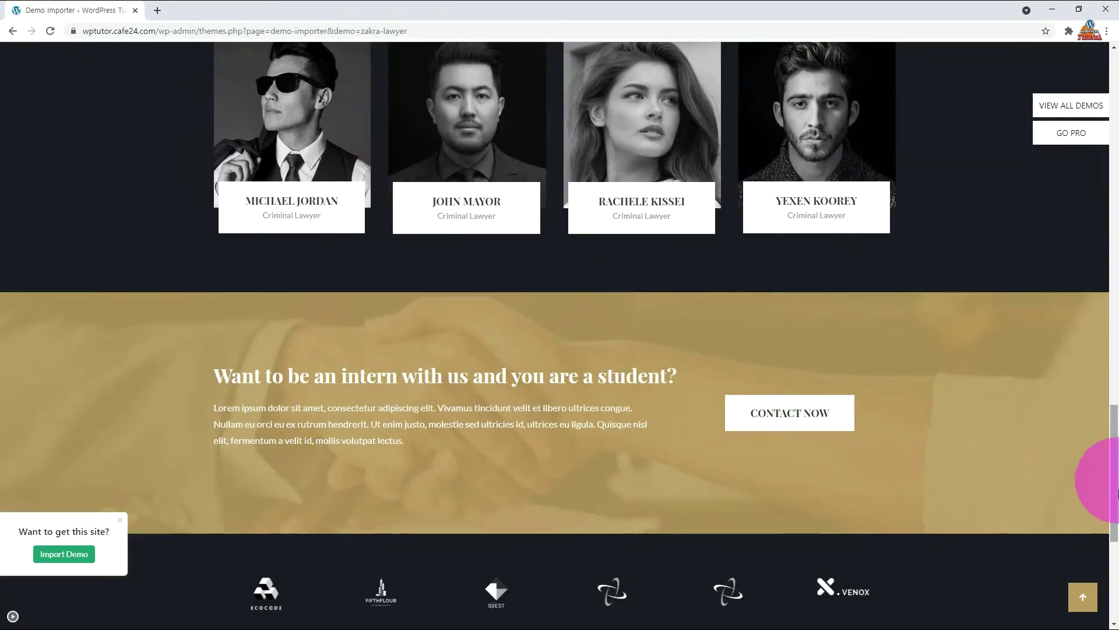
click(1082, 597)
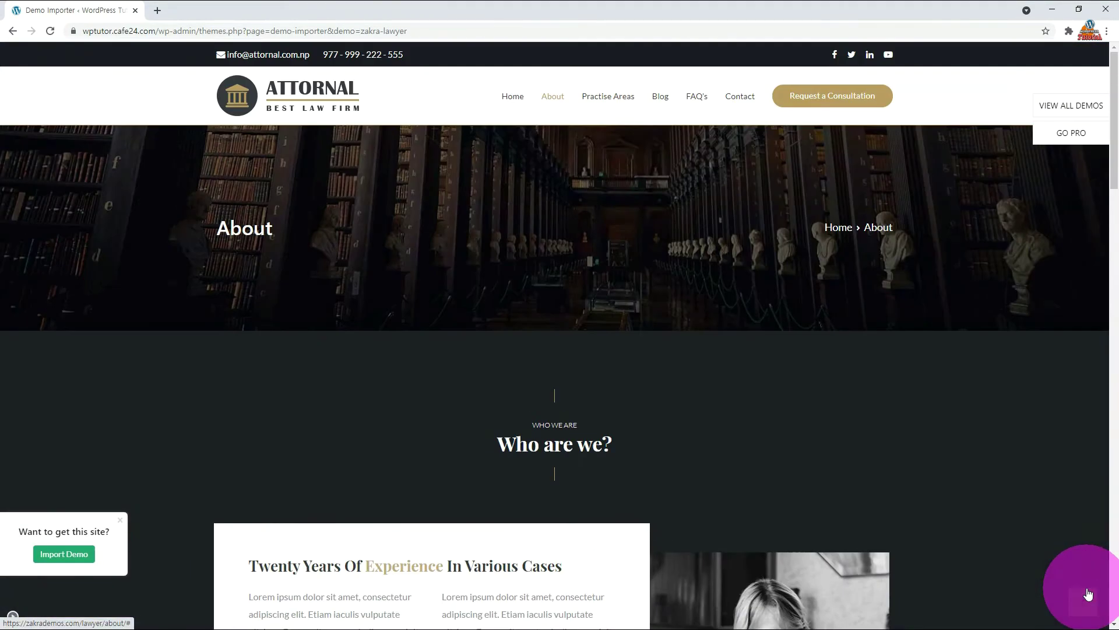
click(613, 100)
scroll(1073, 282, down, 10)
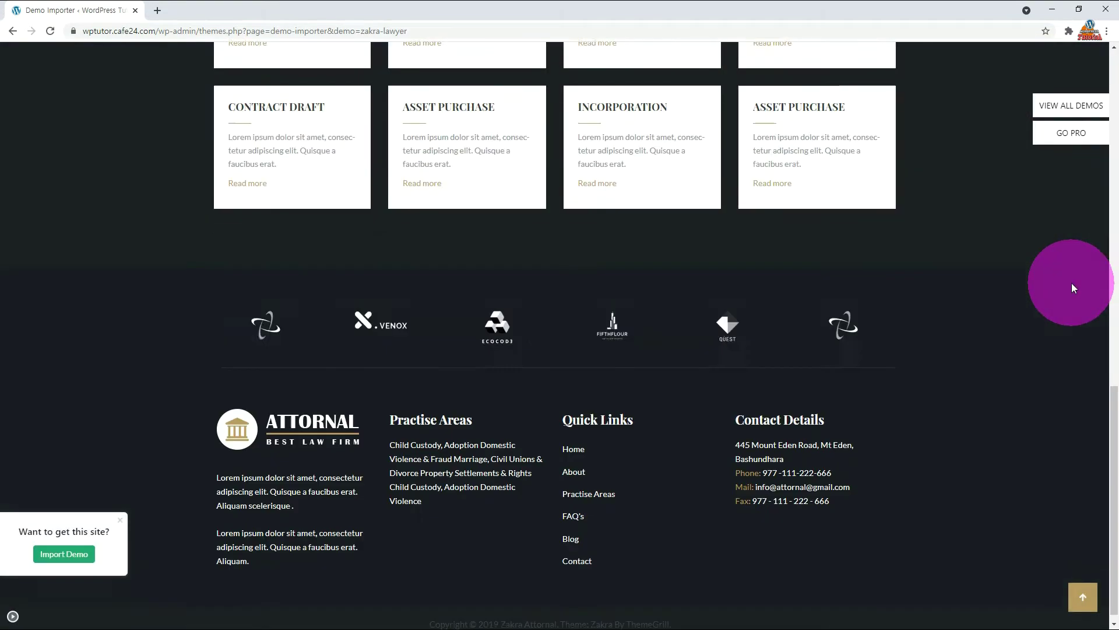
click(1081, 599)
click(660, 97)
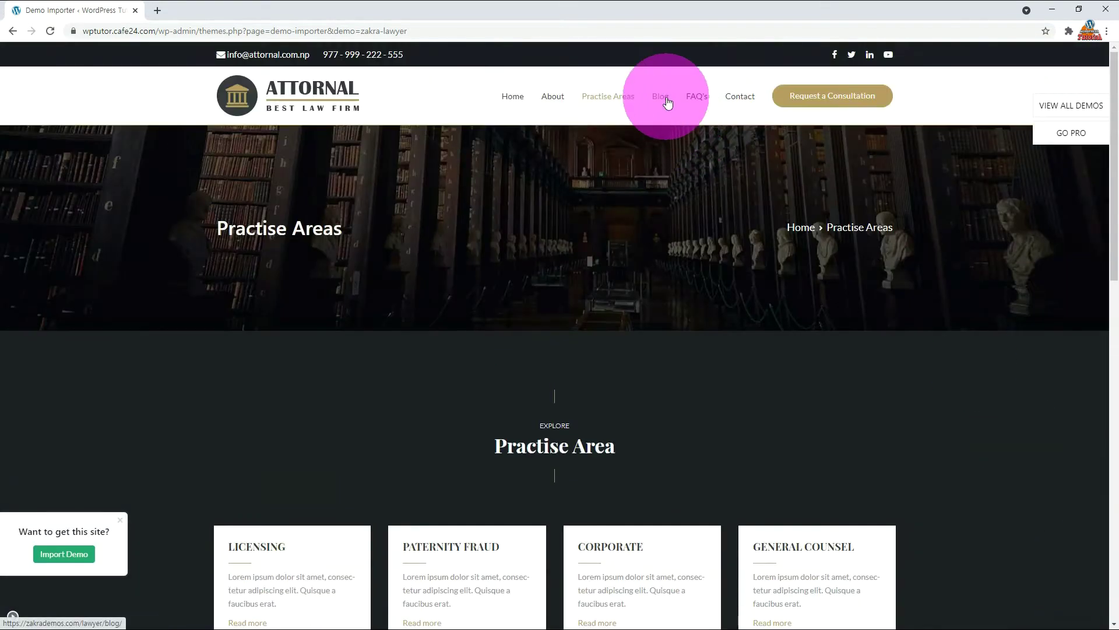
scroll(1036, 282, down, 20)
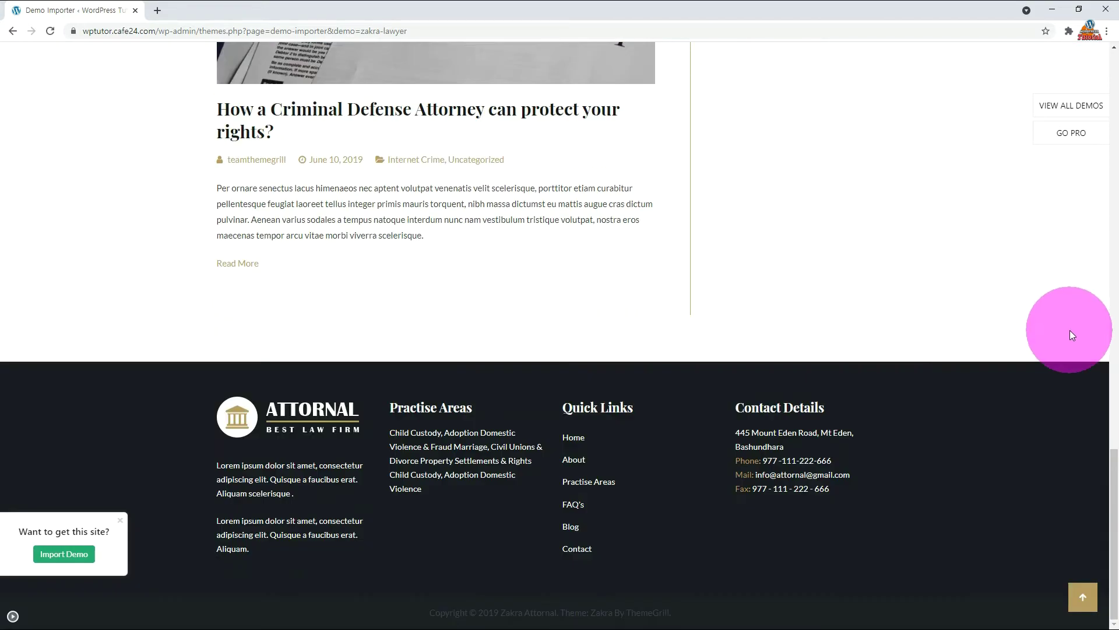
click(1081, 598)
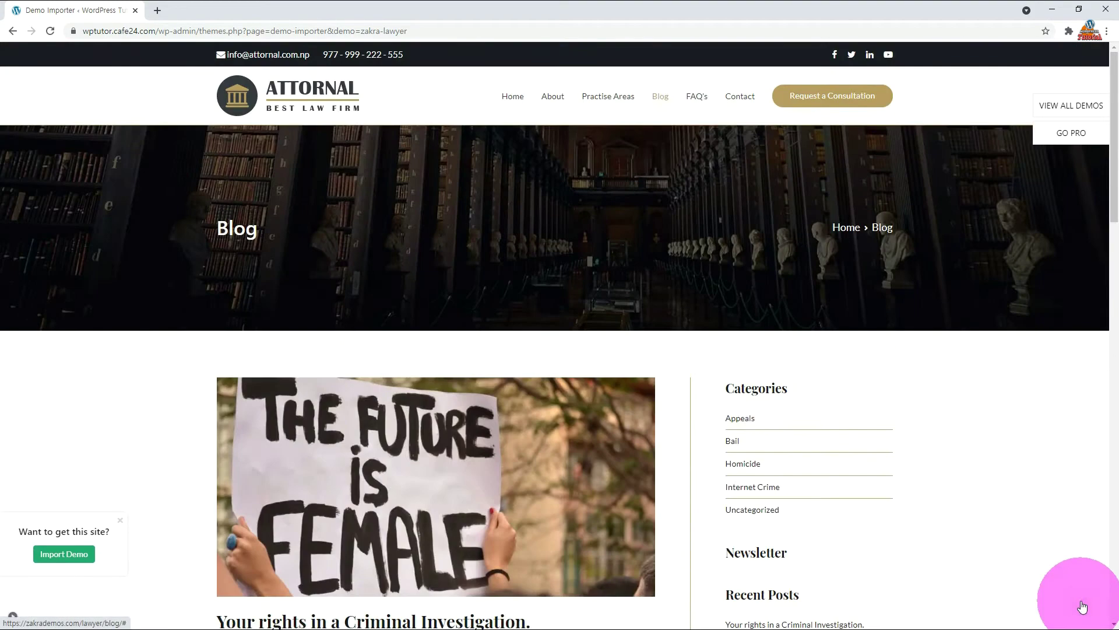
click(701, 101)
scroll(1053, 239, down, 12)
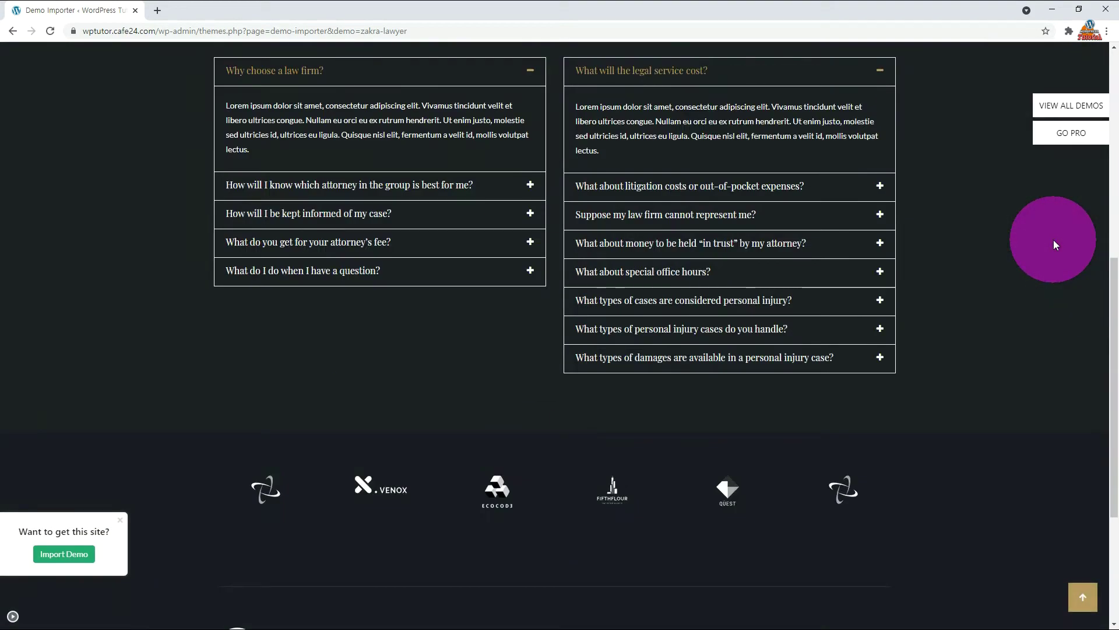
click(1082, 597)
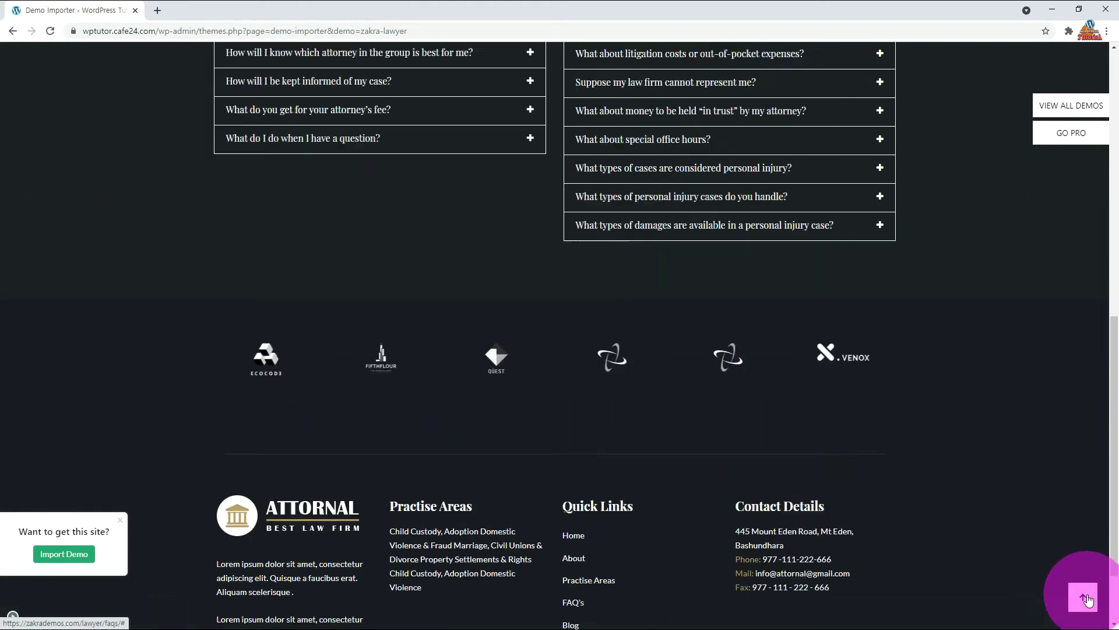
click(746, 99)
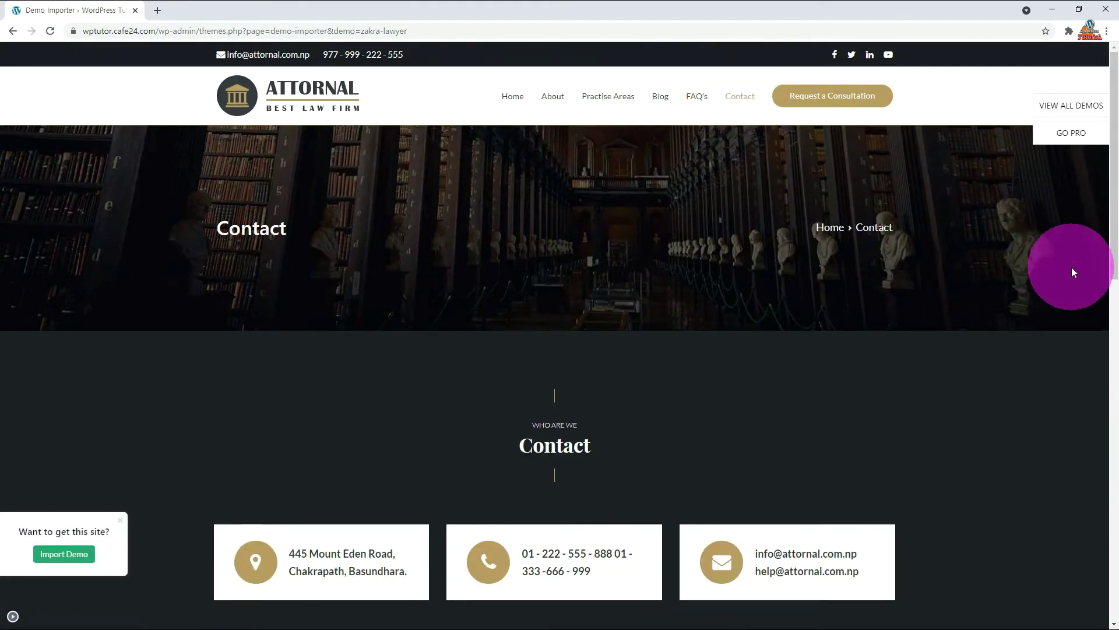
scroll(1071, 267, down, 12)
scroll(1071, 267, down, 3)
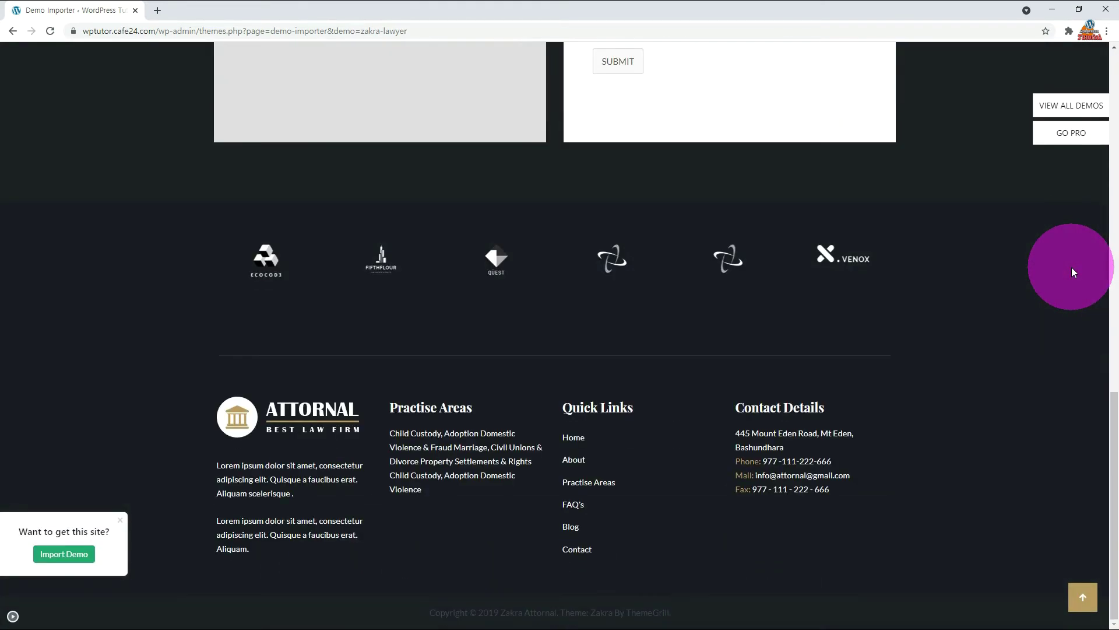
click(1083, 597)
- Close the Lawyer preview and browse the Business Firm demo's home and Blog pages full-width
key(Escape)
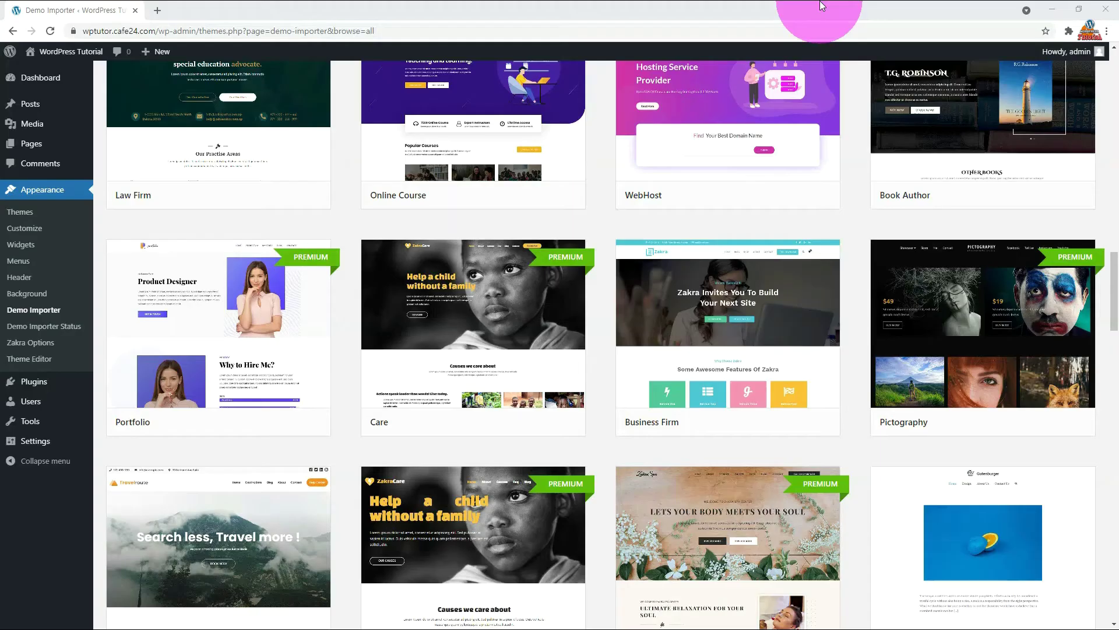
click(811, 421)
click(13, 614)
click(116, 524)
scroll(117, 513, down, 8)
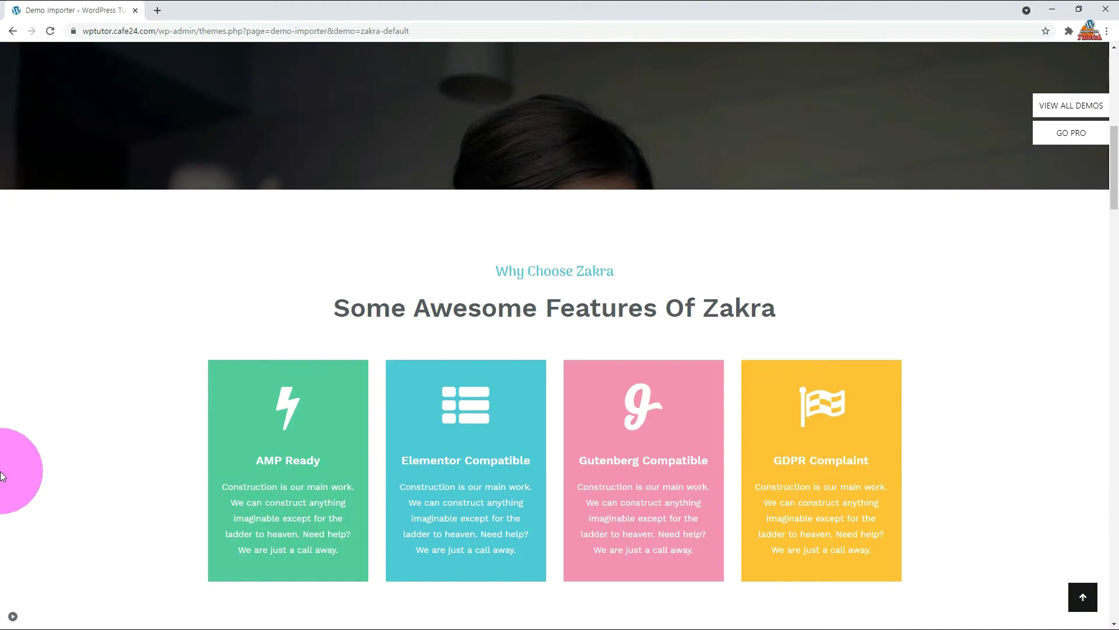
scroll(2, 472, down, 14)
scroll(2, 472, down, 15)
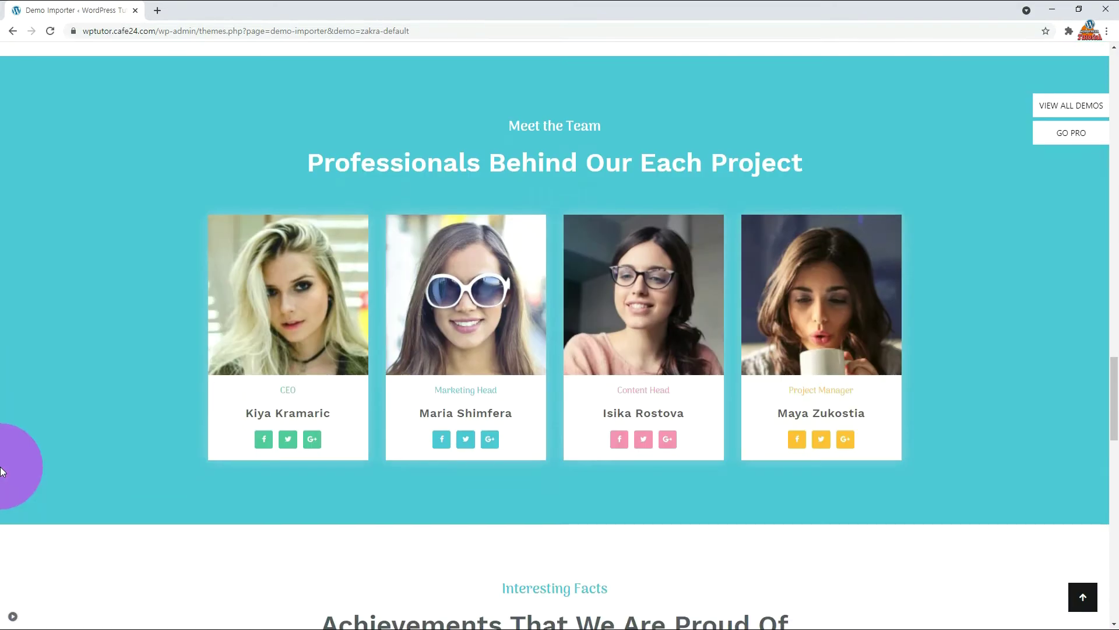
scroll(2, 470, down, 15)
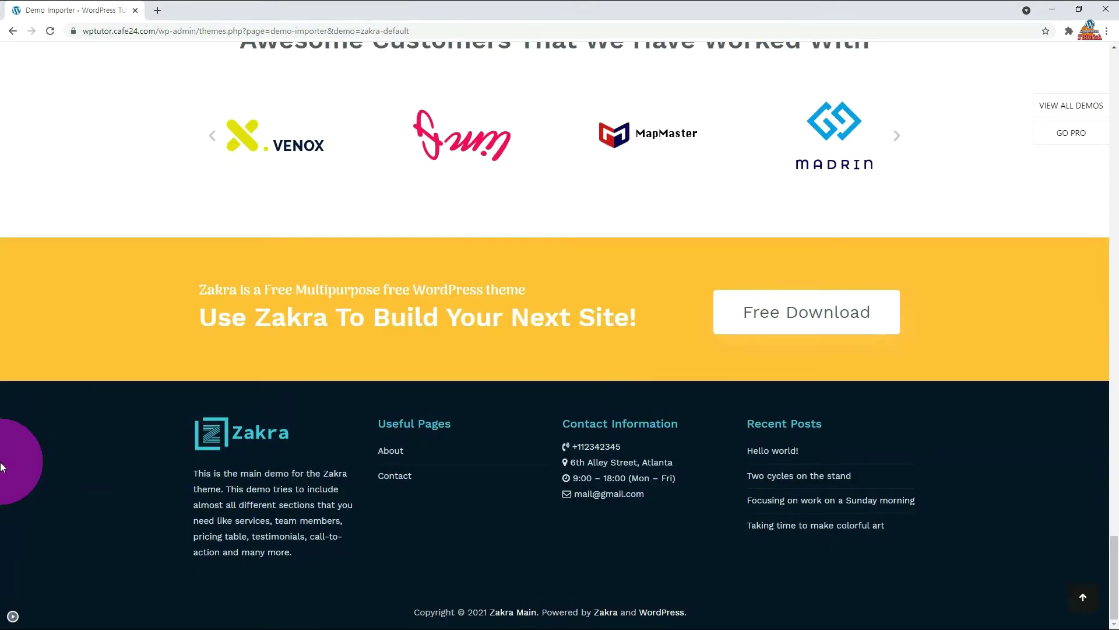
click(1082, 596)
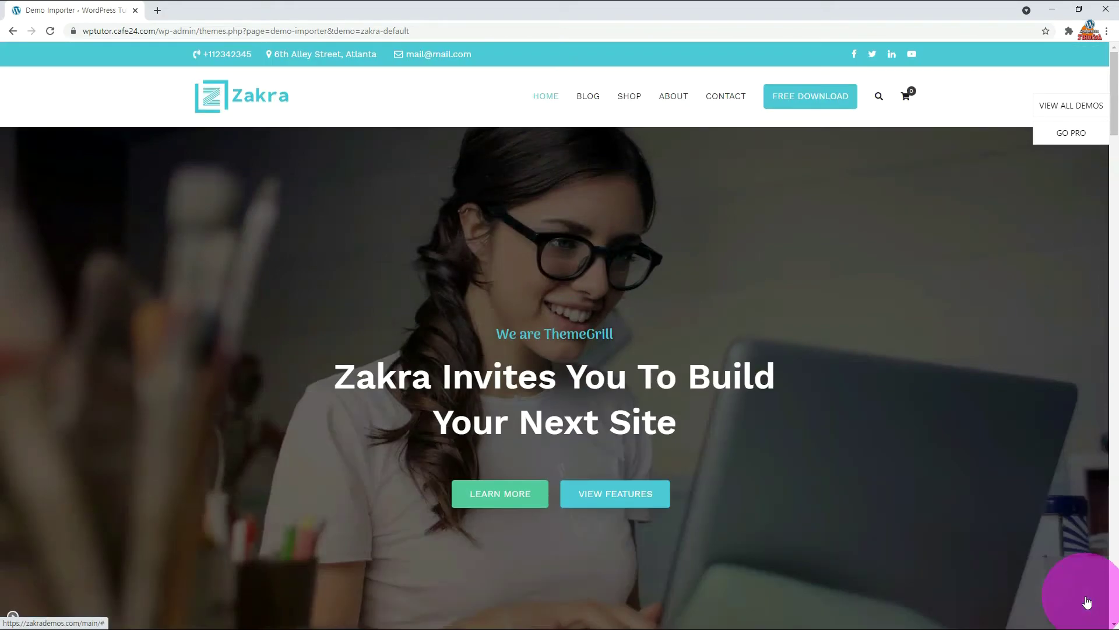
click(588, 98)
scroll(1079, 278, down, 20)
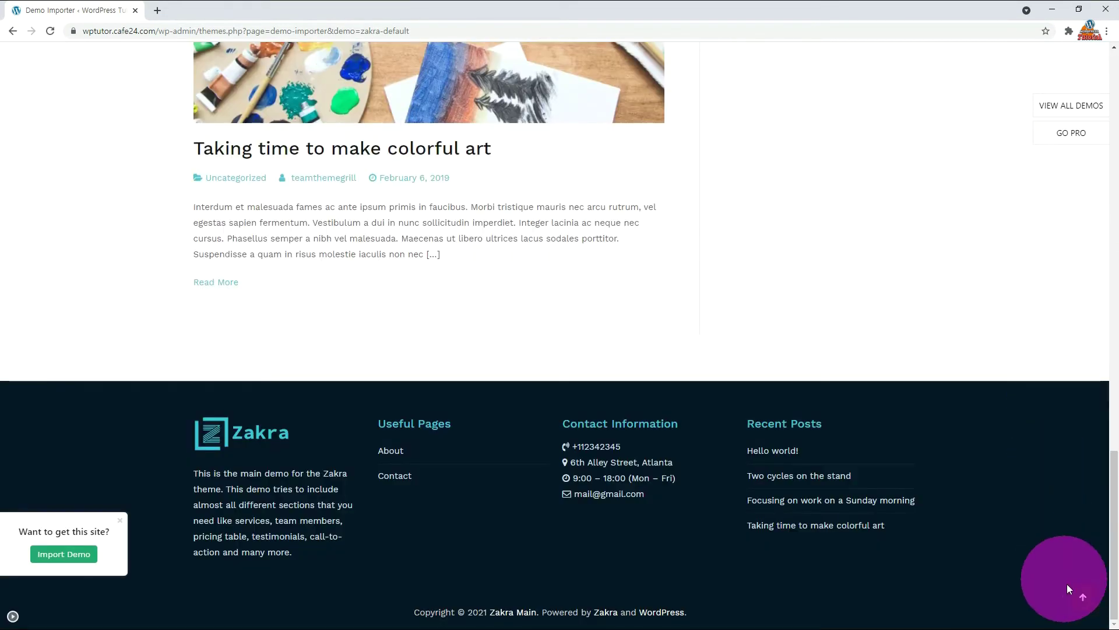
click(1069, 589)
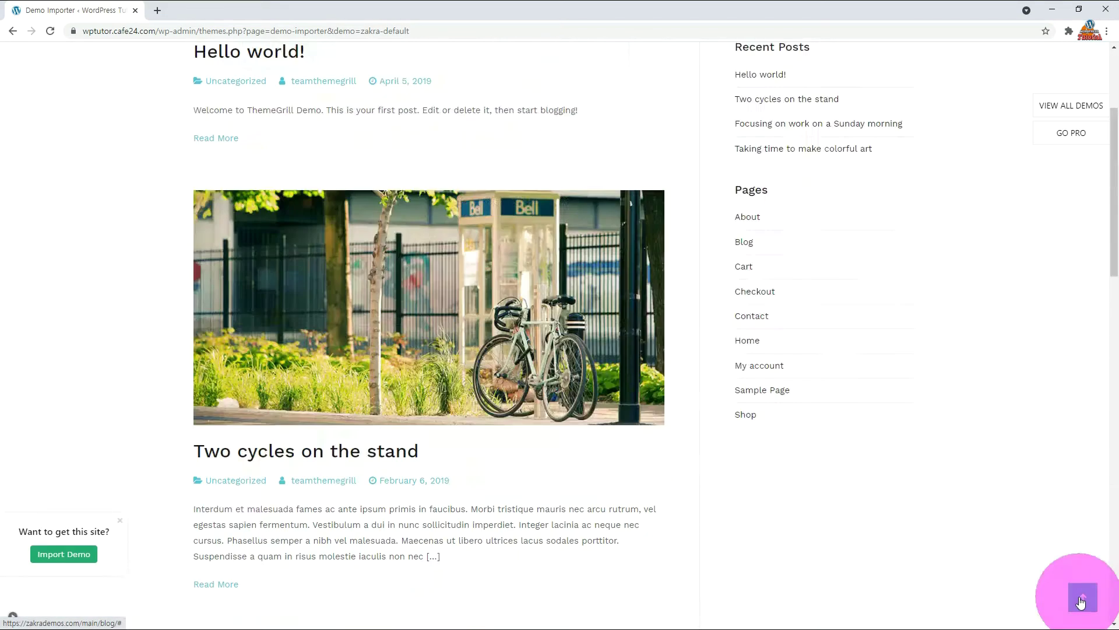
- Open the Sports Shoe product from the Shop page and raise its quantity to 2
click(640, 99)
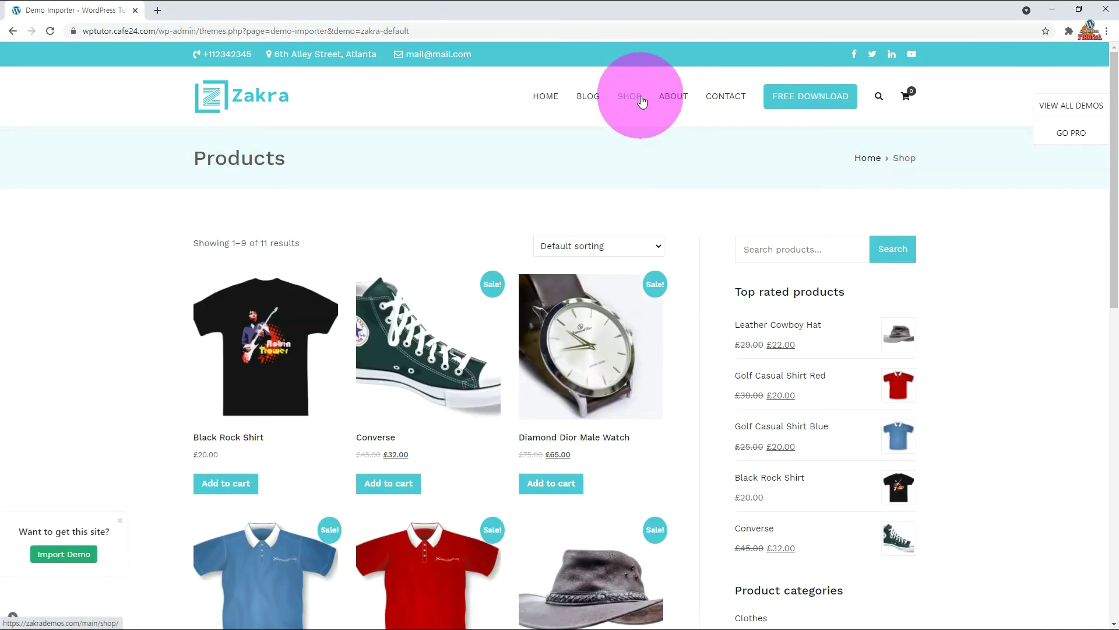
scroll(1041, 225, down, 10)
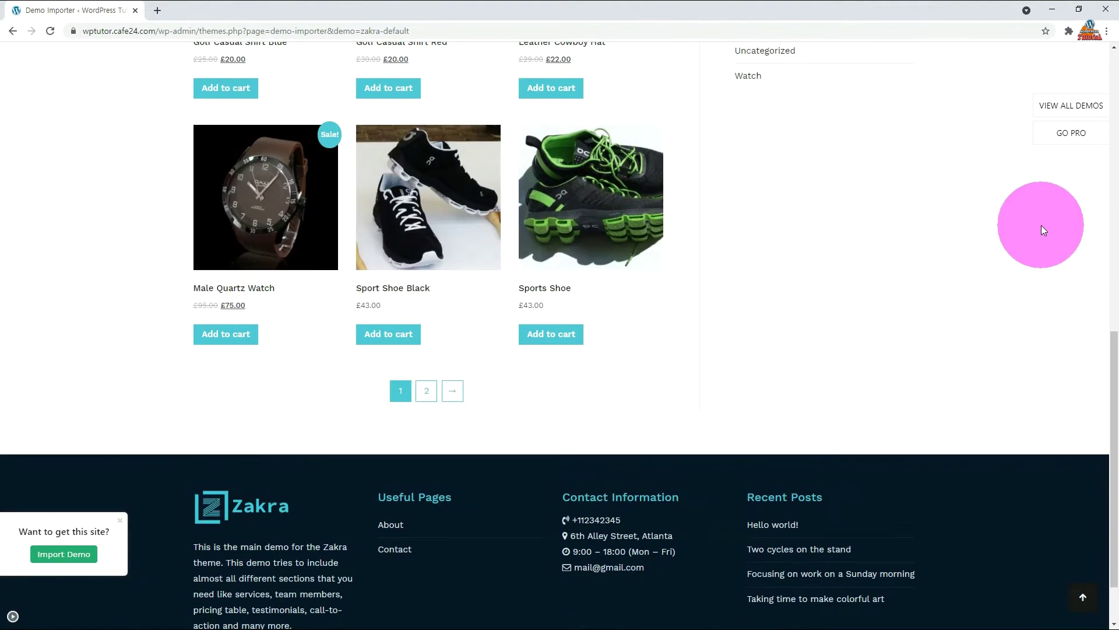
click(591, 224)
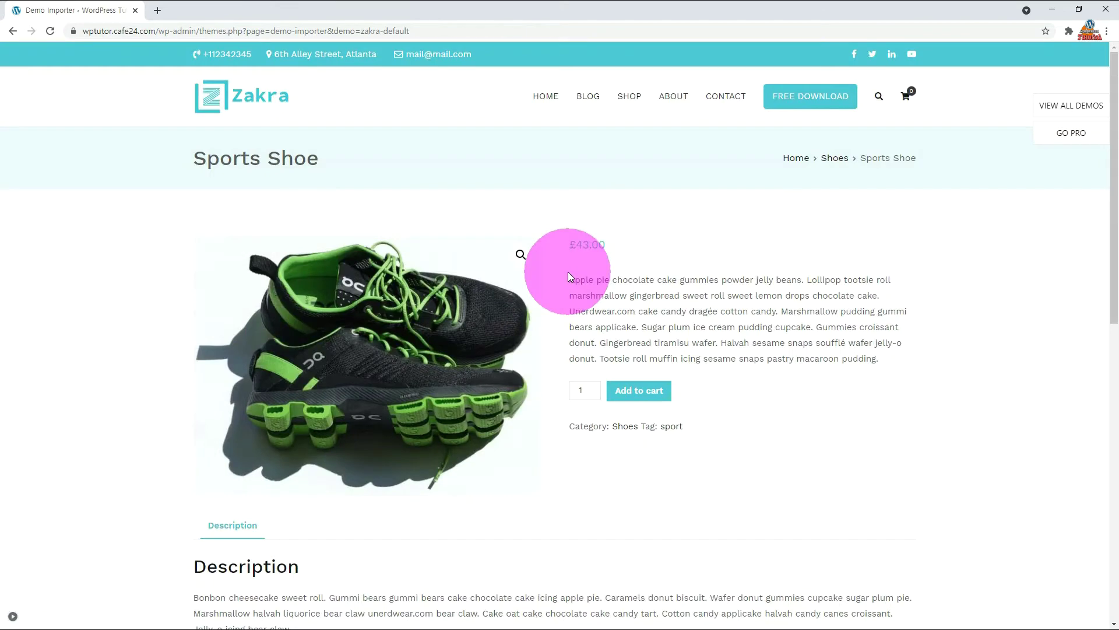
scroll(1080, 329, down, 8)
scroll(1080, 329, up, 8)
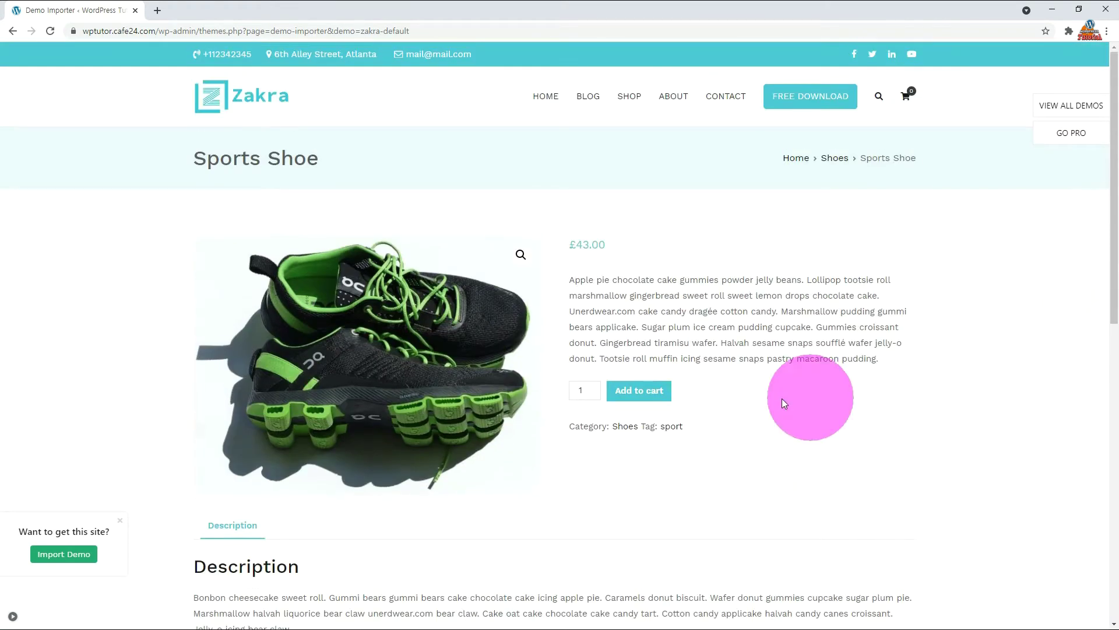
click(593, 387)
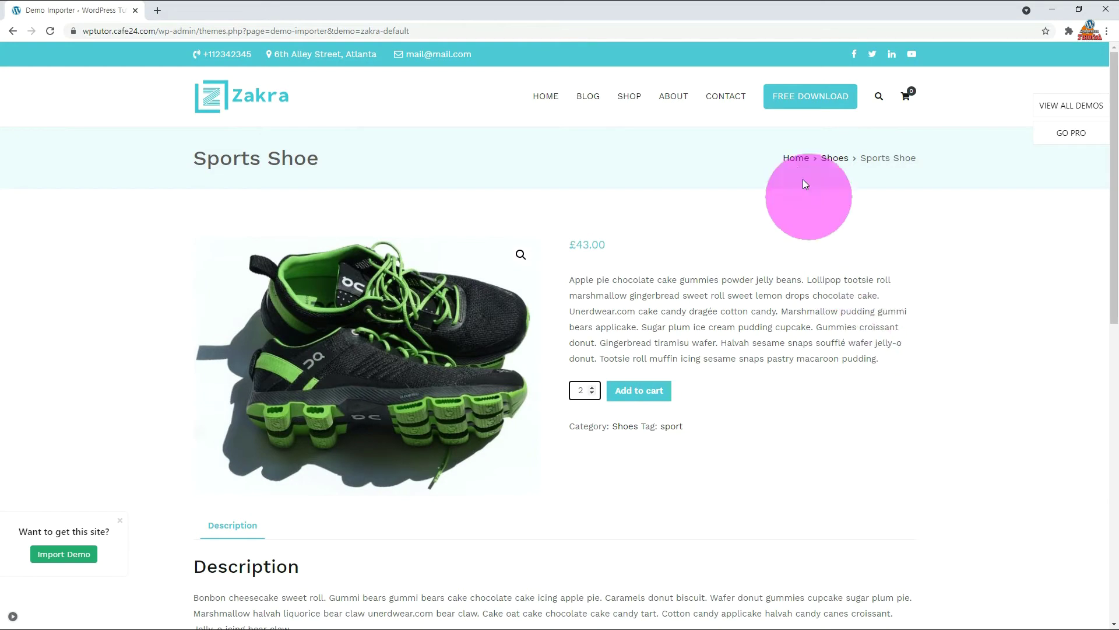
- View the demo's Contact page, then close the preview back to the demo gallery
click(729, 96)
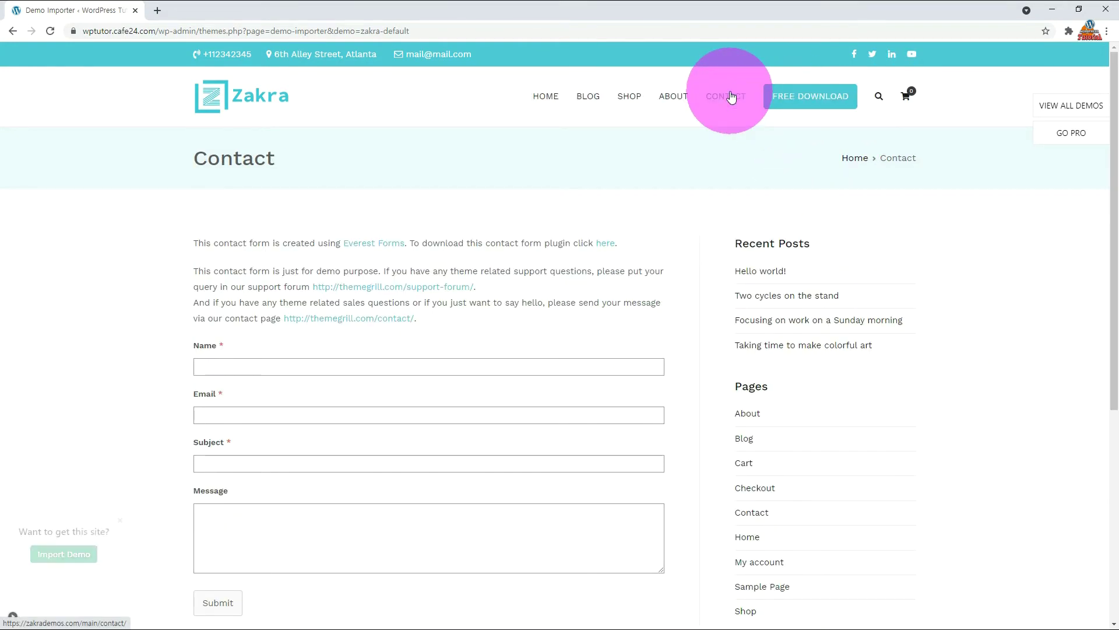
scroll(1055, 245, down, 6)
scroll(1063, 246, up, 6)
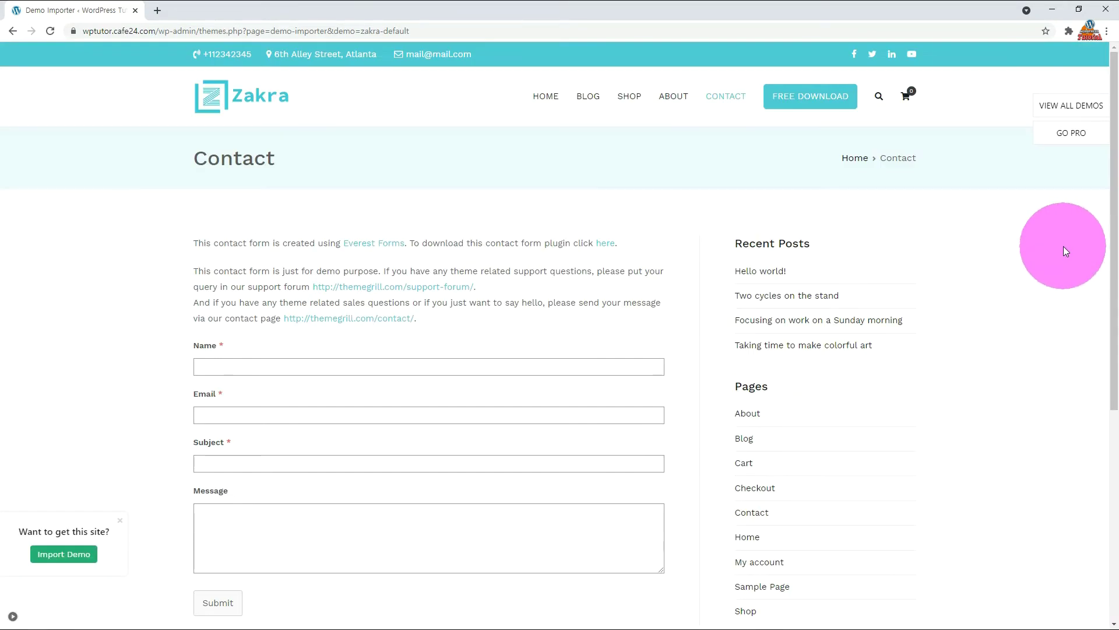
key(Escape)
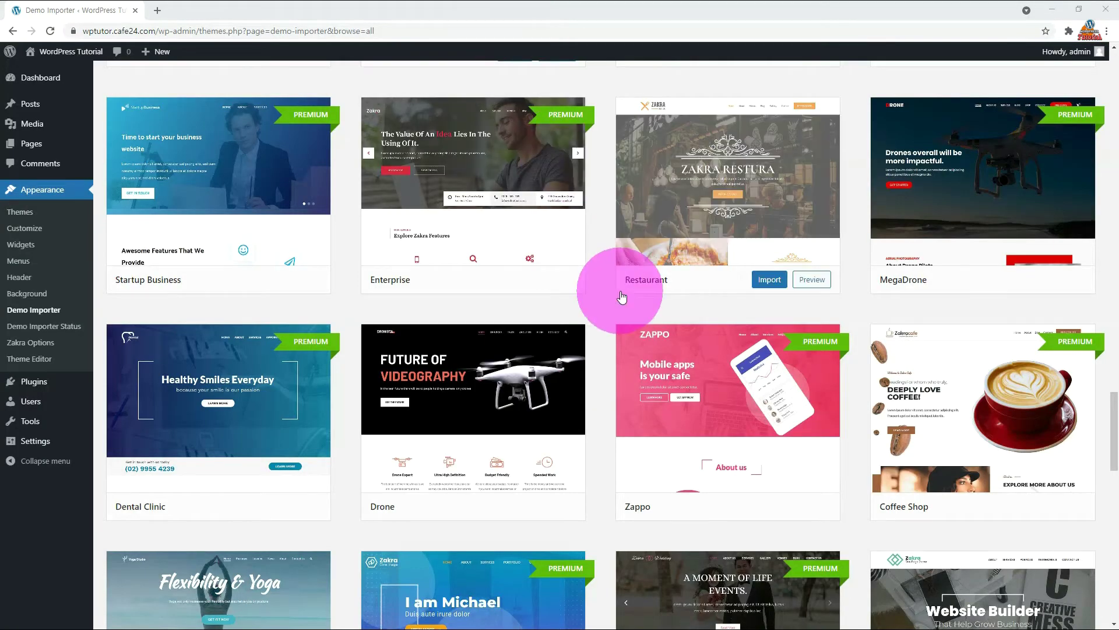
- Import the Drone starter demo, confirm it, and open its Live Preview
mouse_move(490, 455)
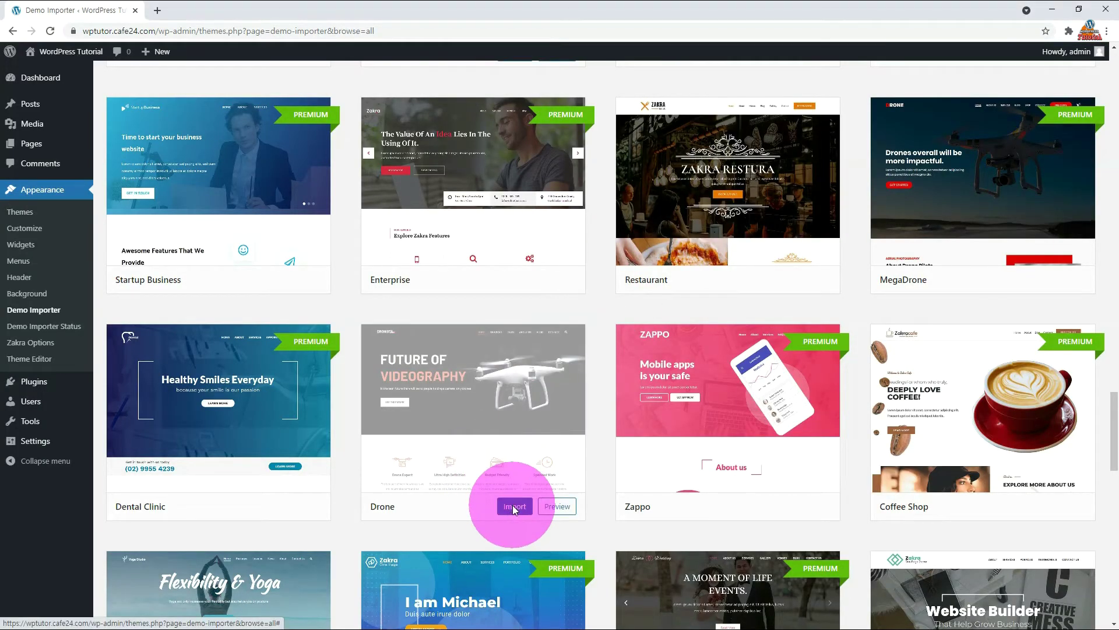
click(513, 506)
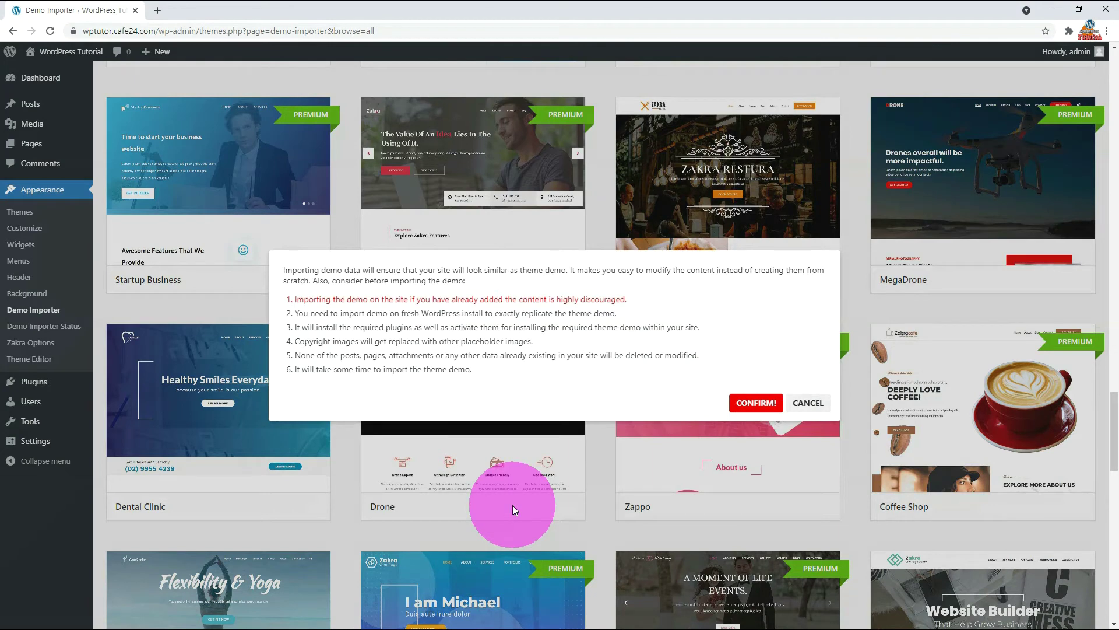
click(756, 403)
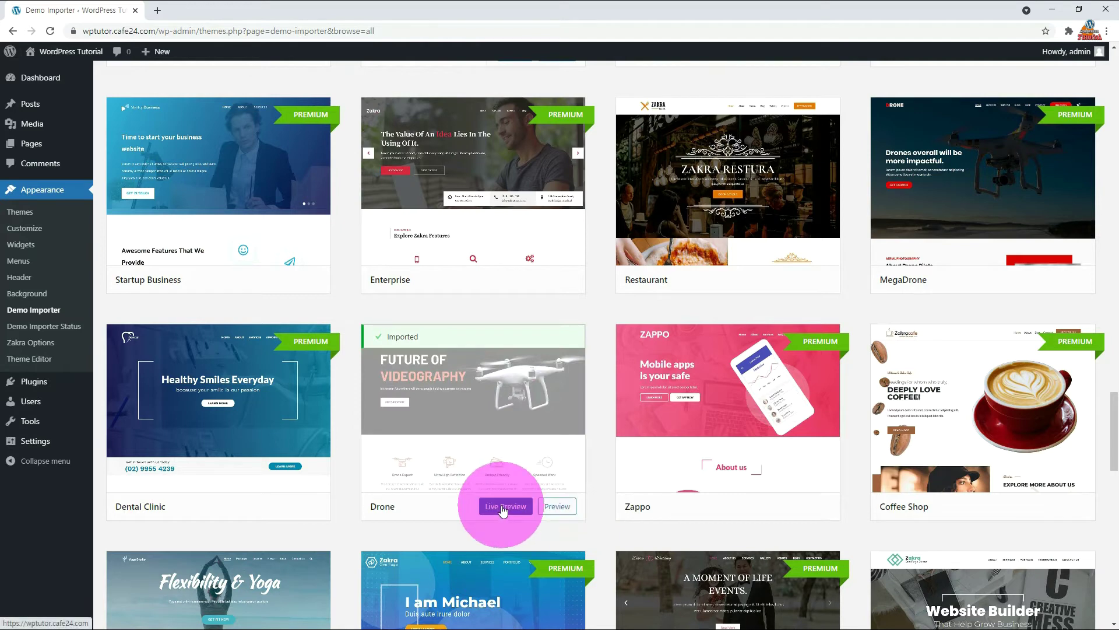
click(504, 507)
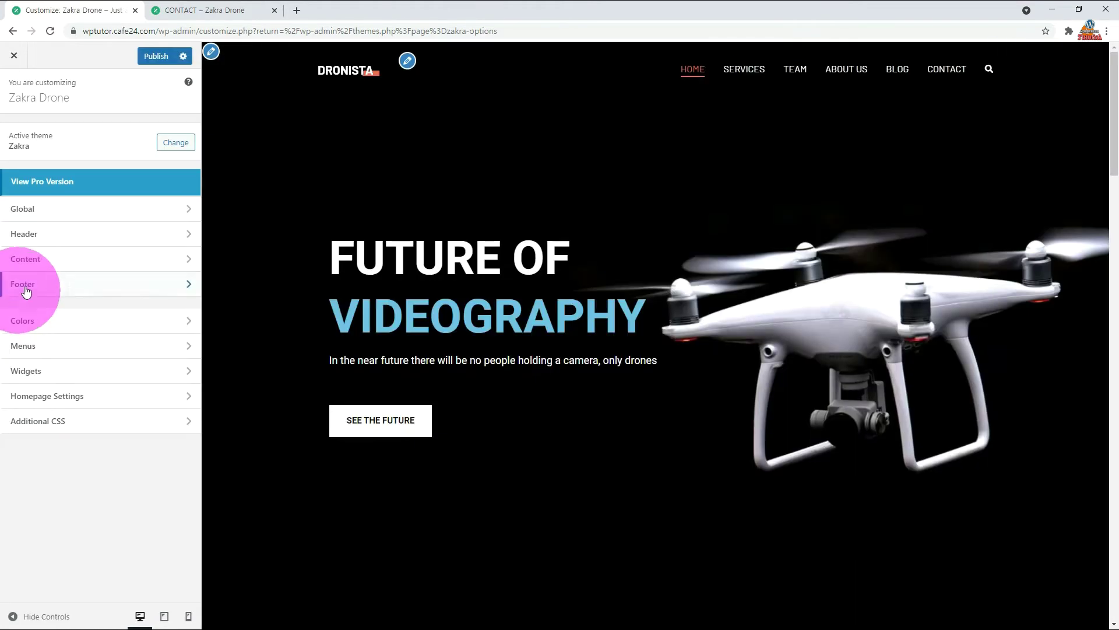
- Set wptobe-white.png as the site logo under Header > Site Identity, cropping it, then open the admin
click(406, 61)
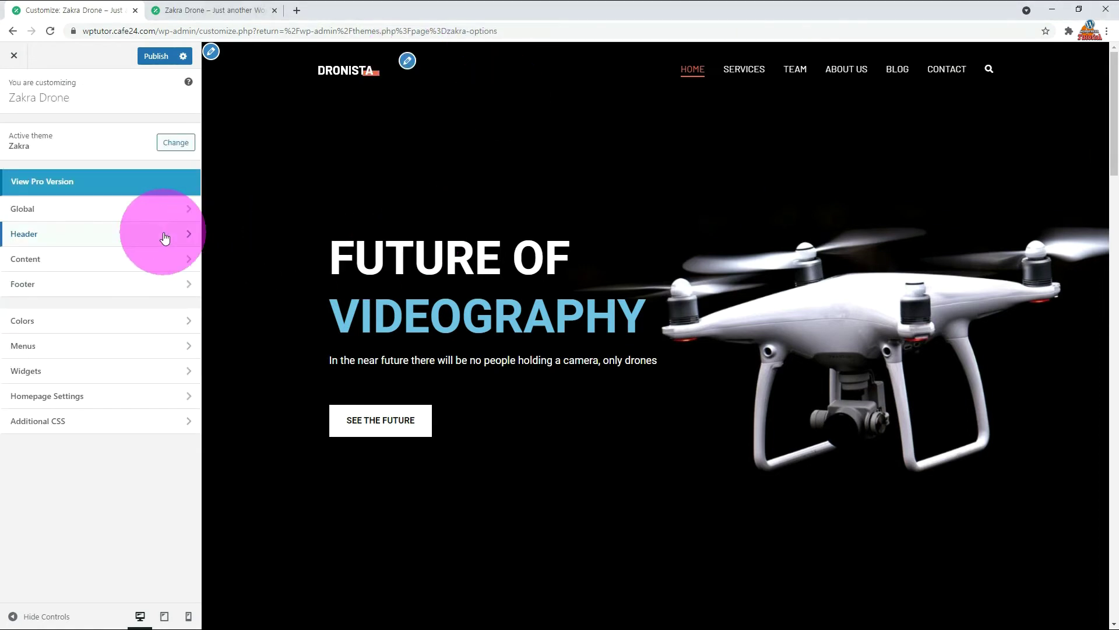
click(165, 236)
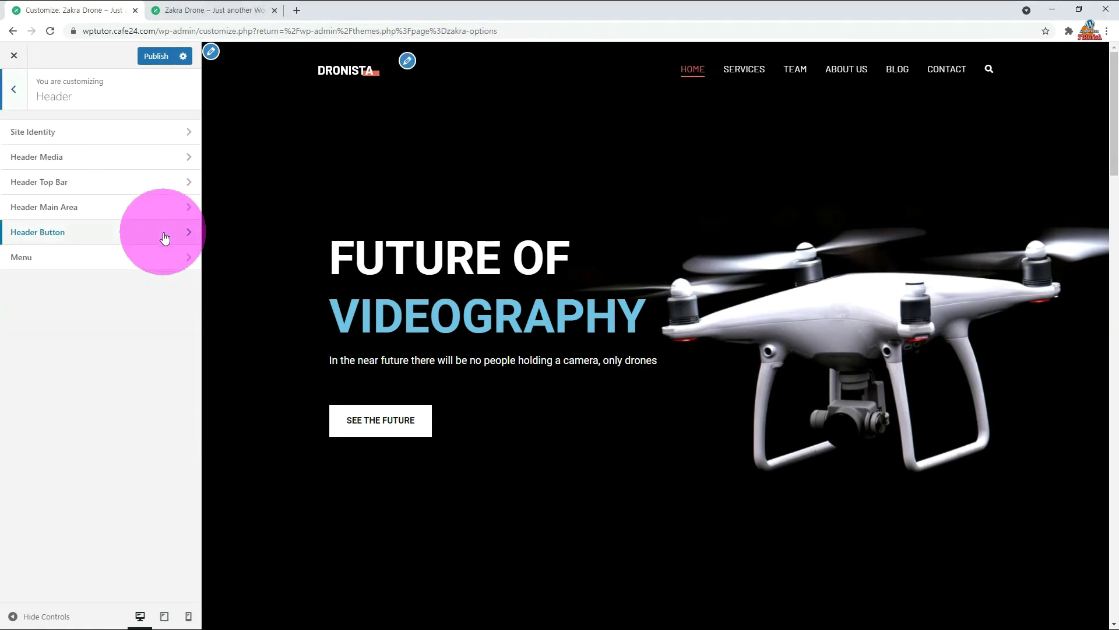
click(188, 133)
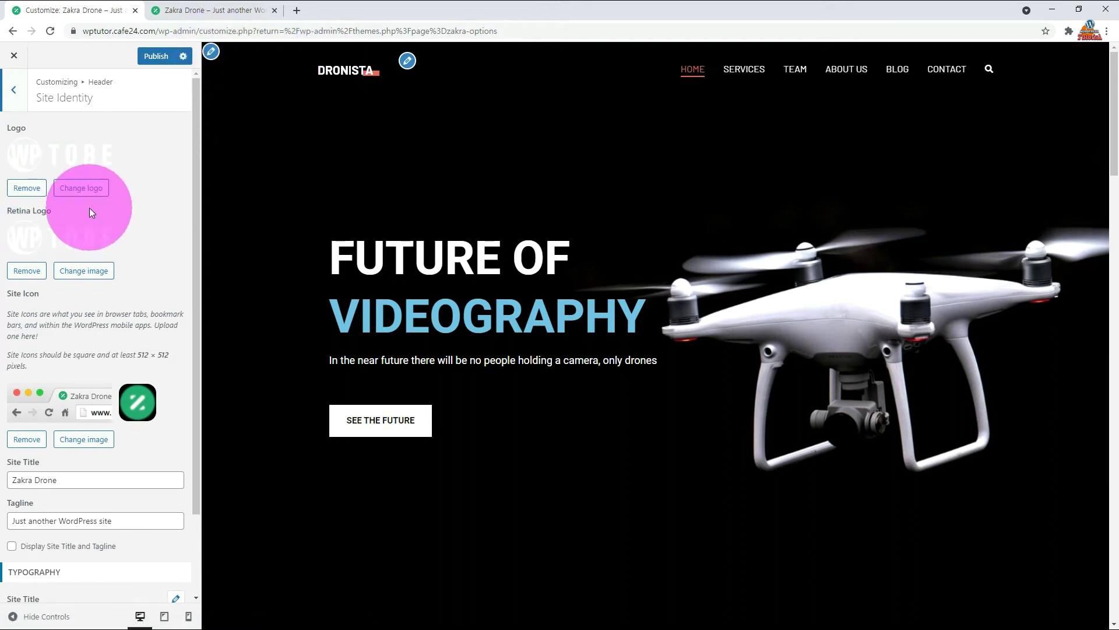
click(81, 187)
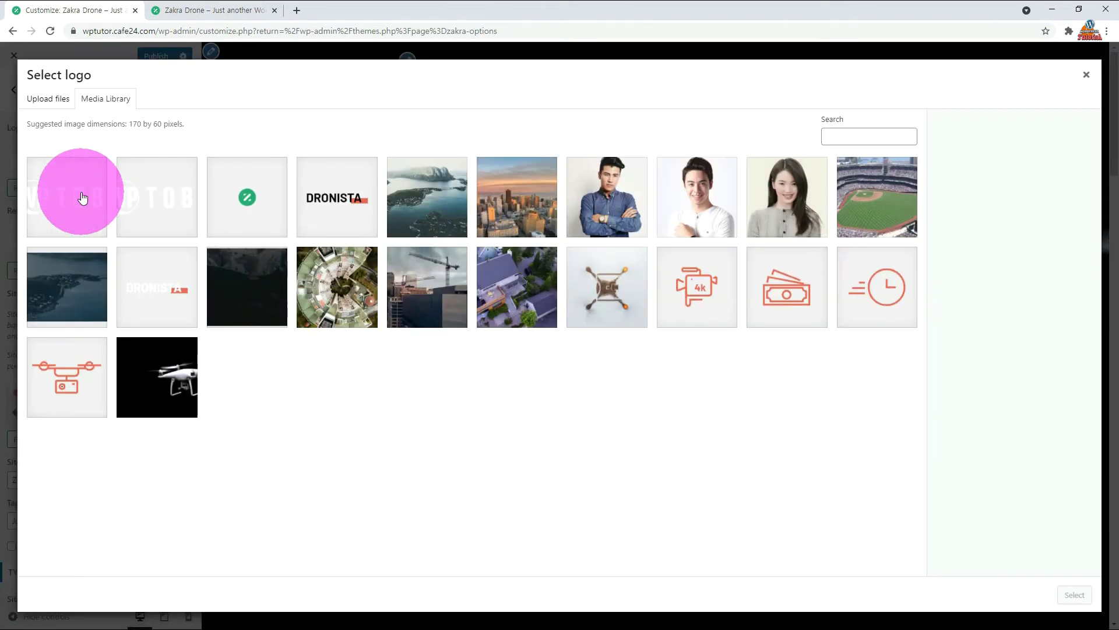
click(139, 198)
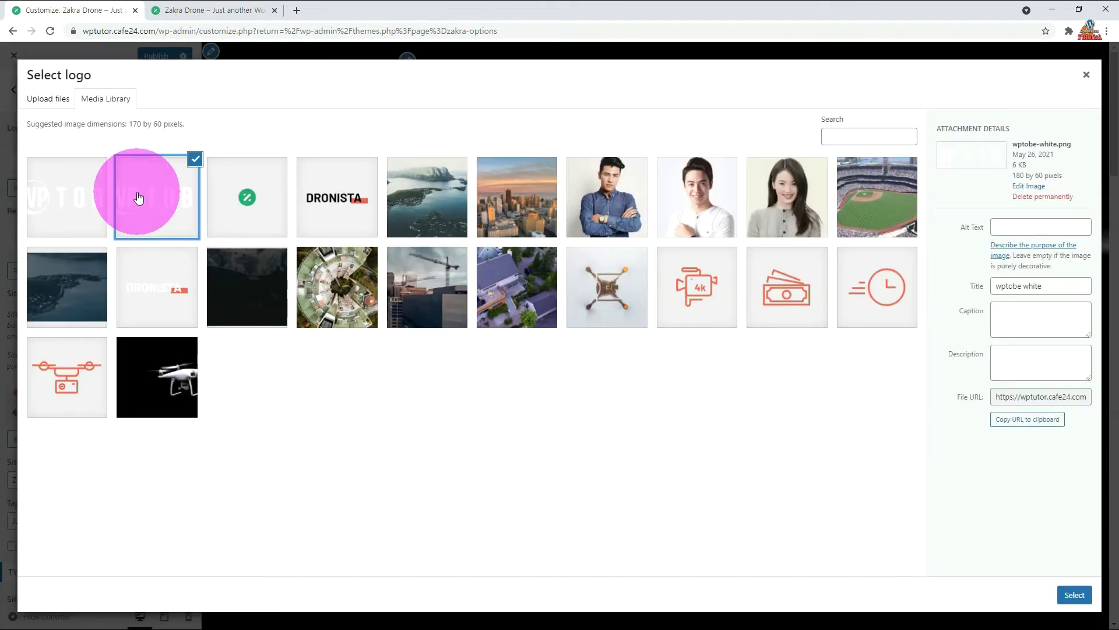
click(1075, 595)
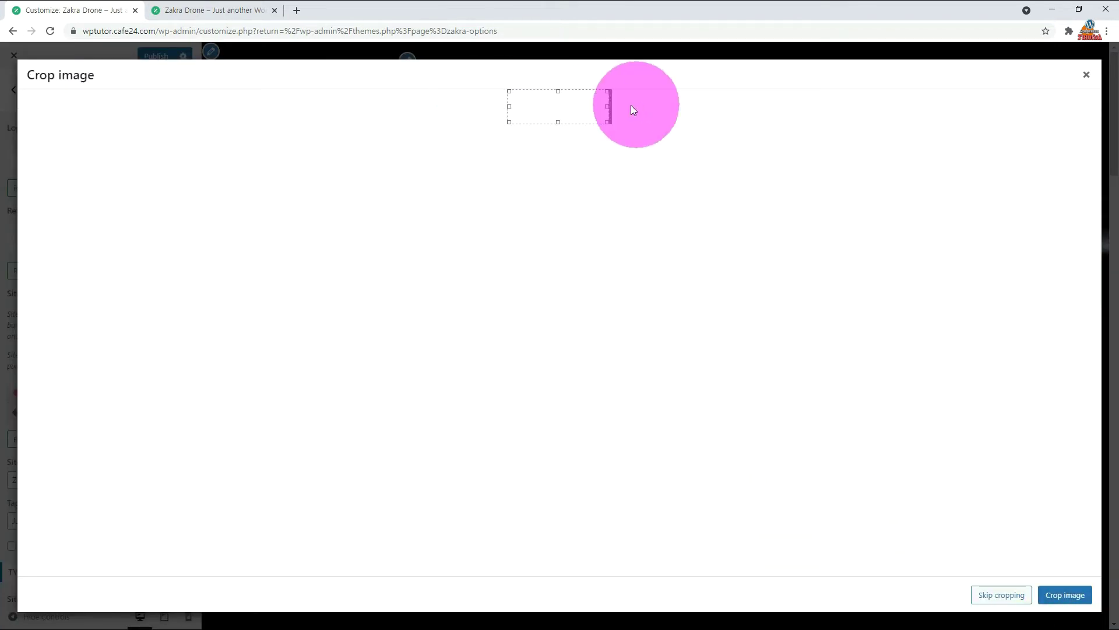
click(1064, 594)
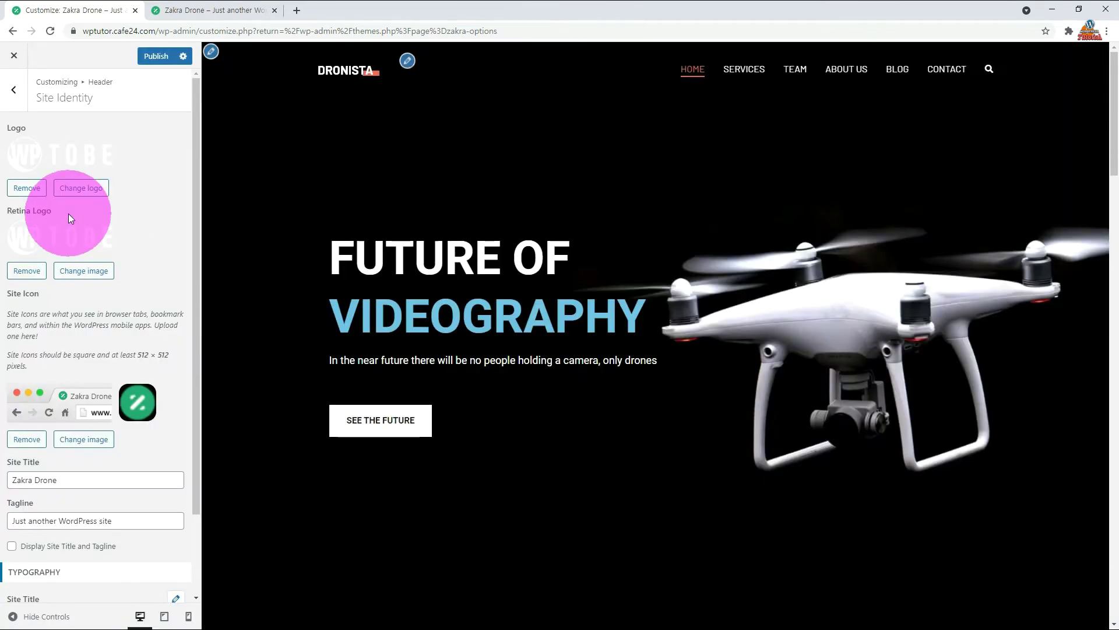
click(358, 73)
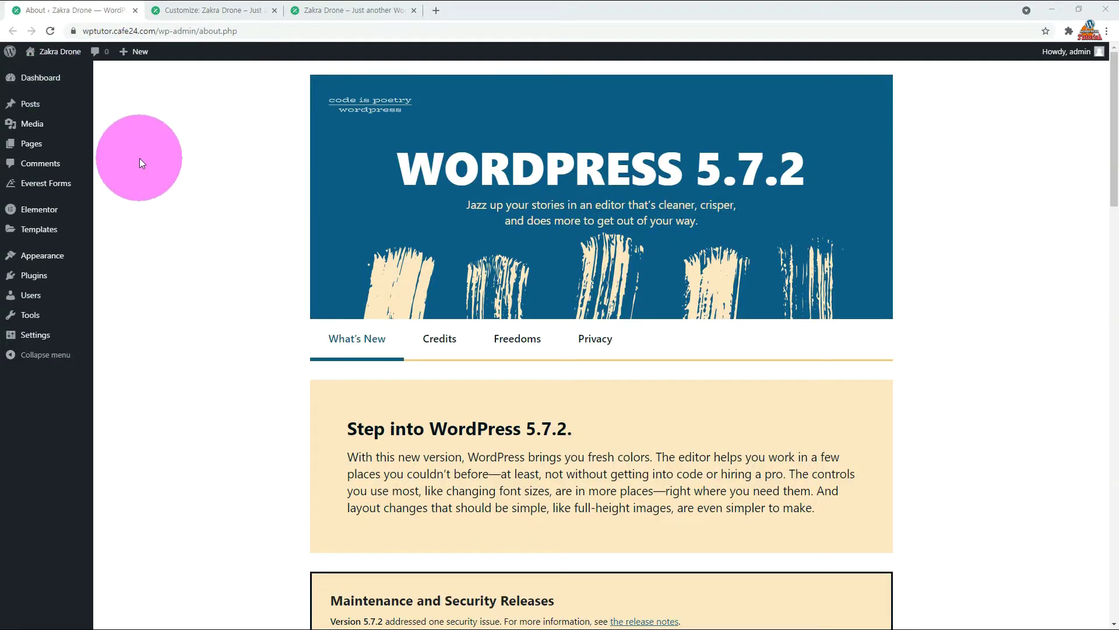
- Replace the HOME page's header logo with wptobe-white.png and update the page
click(39, 143)
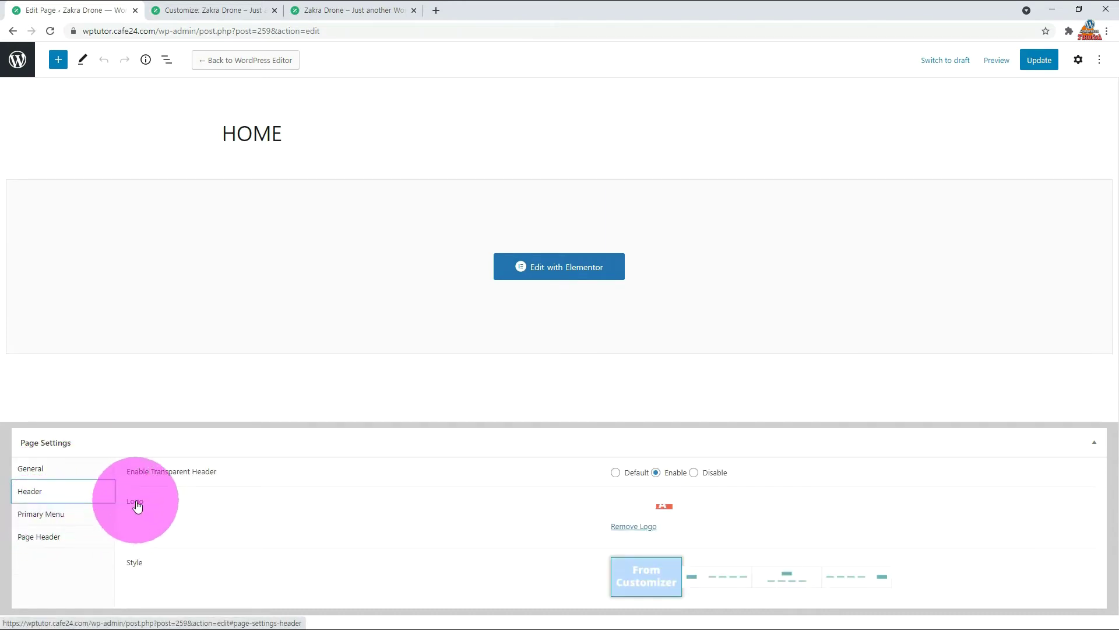
click(633, 526)
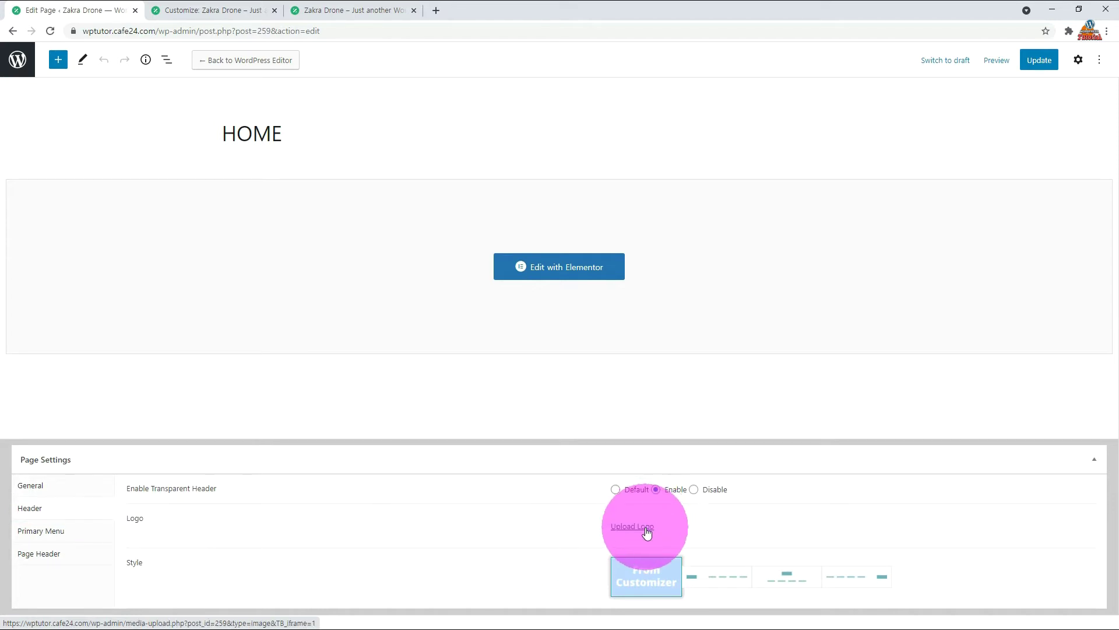
click(646, 528)
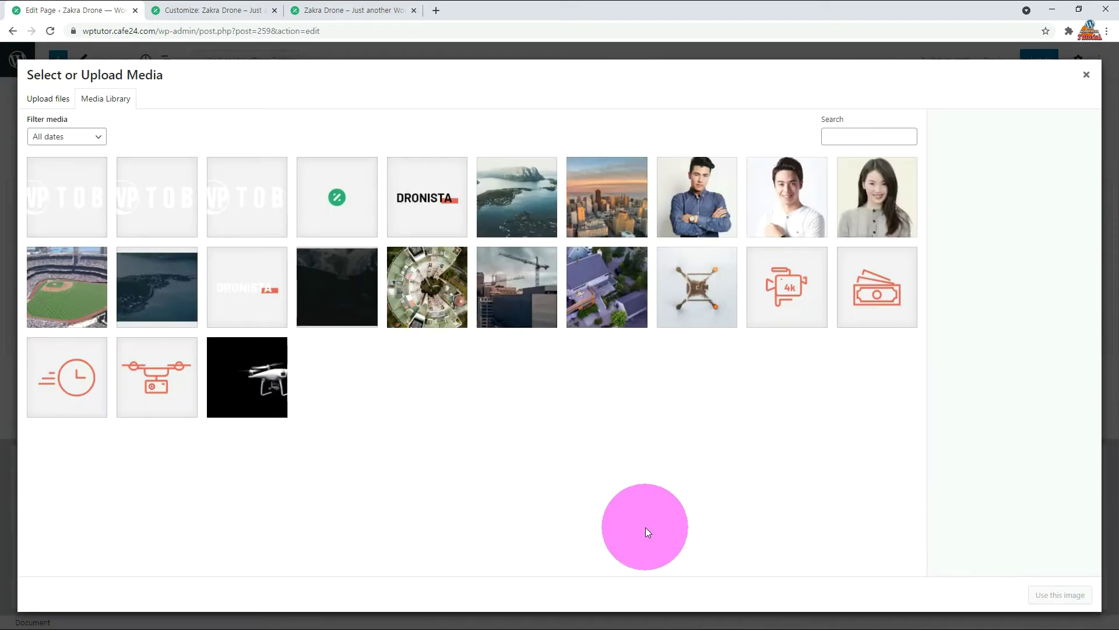
click(228, 192)
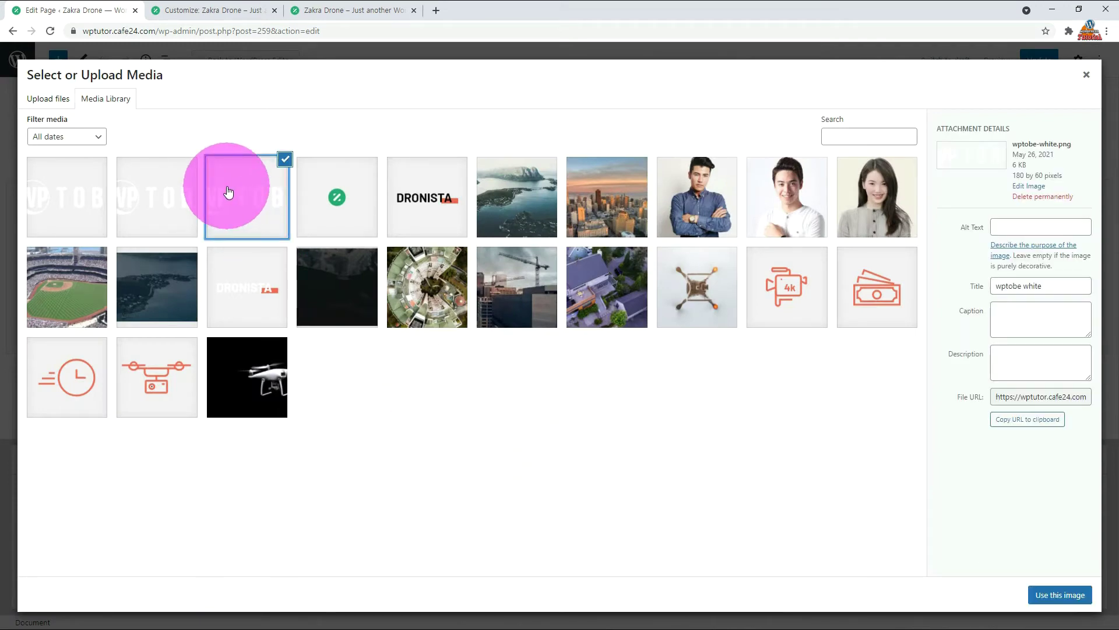
click(1053, 599)
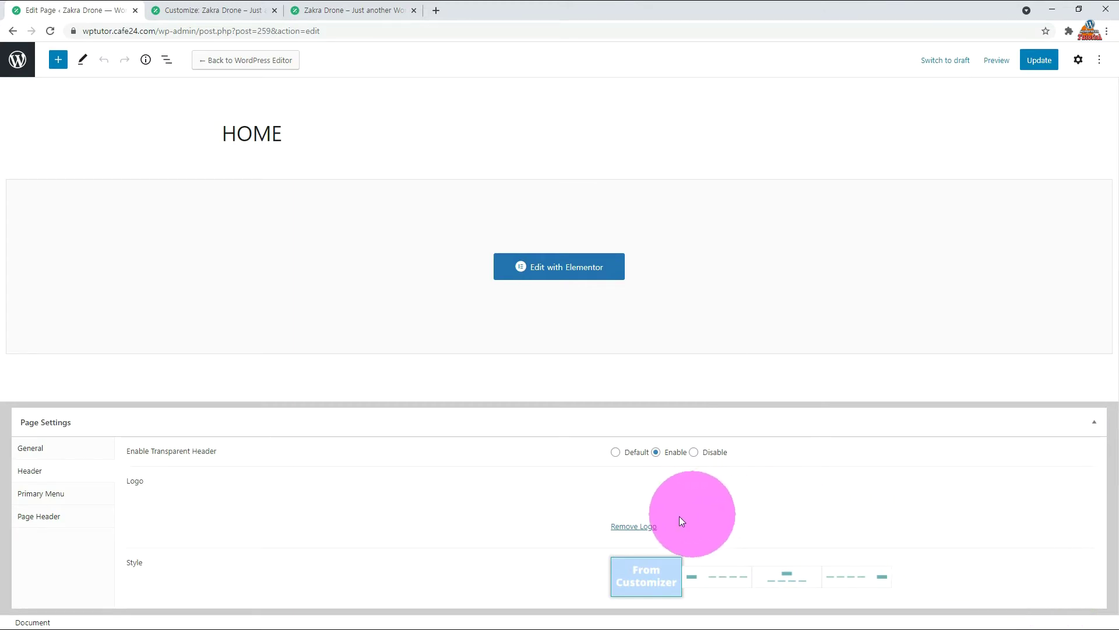
click(1039, 60)
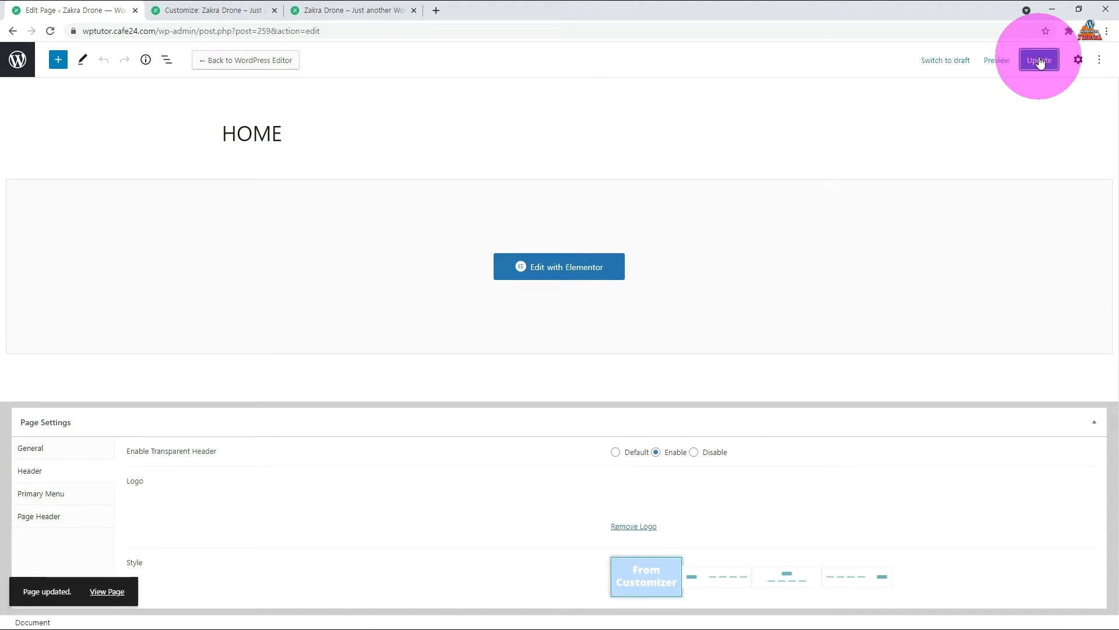
click(345, 12)
- Reload the live home page, then open SERVICES and reveal its header logo
click(49, 32)
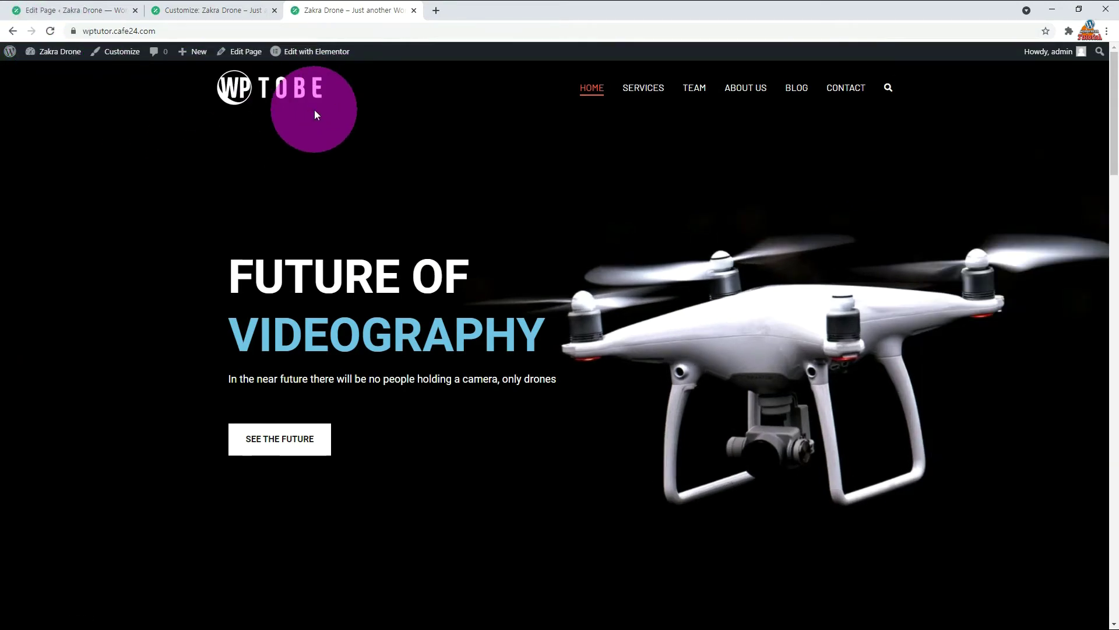
click(645, 90)
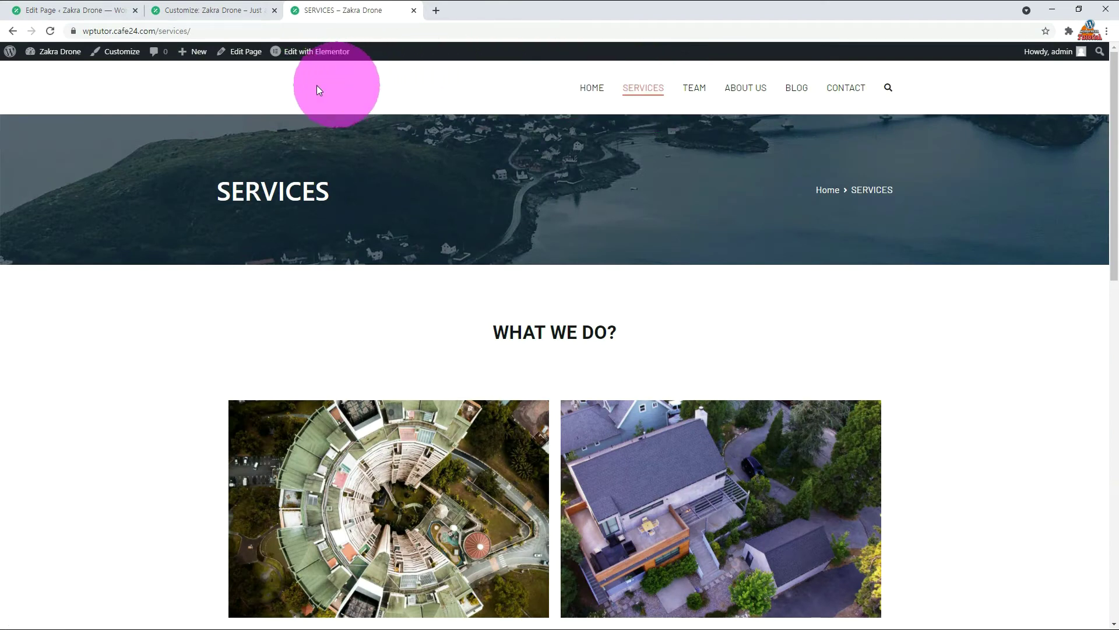
triple_click(236, 88)
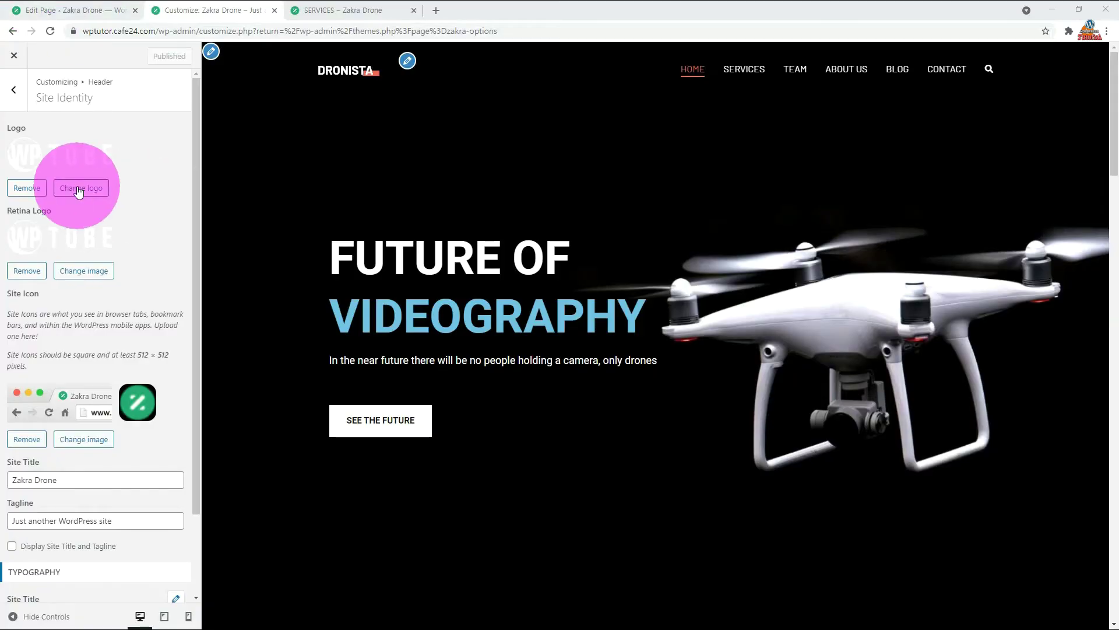
- Change the site logo to the dark wptobe image and apply the crop
click(79, 187)
click(67, 190)
click(1074, 594)
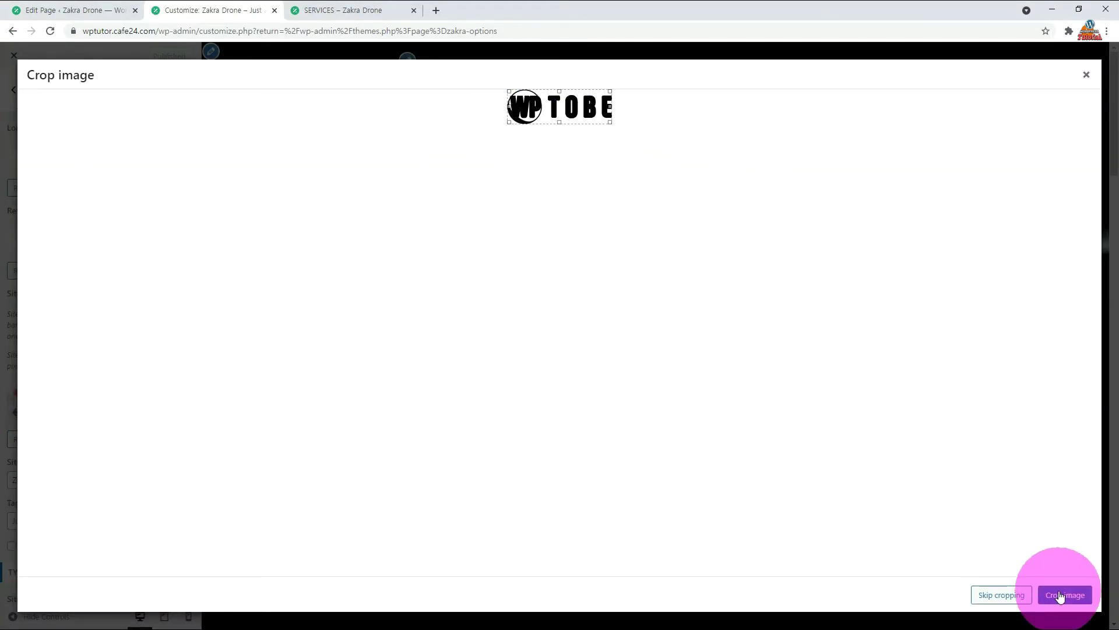
click(1065, 594)
- Set the black WP TOBE image as the retina logo and reload the live Services page
click(100, 278)
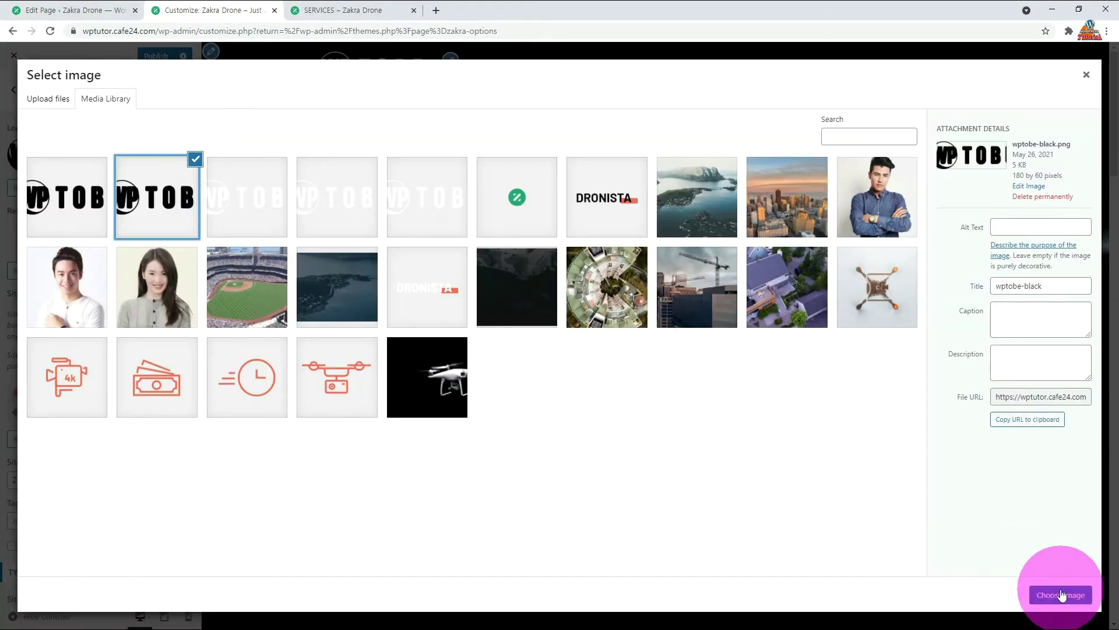
click(1075, 594)
click(328, 9)
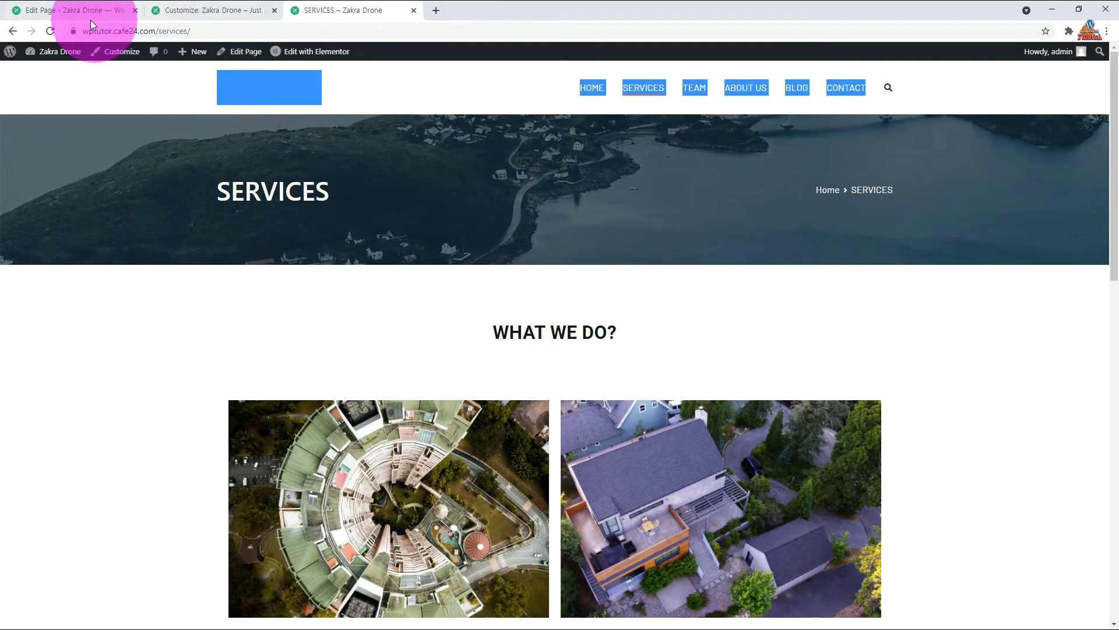
click(49, 31)
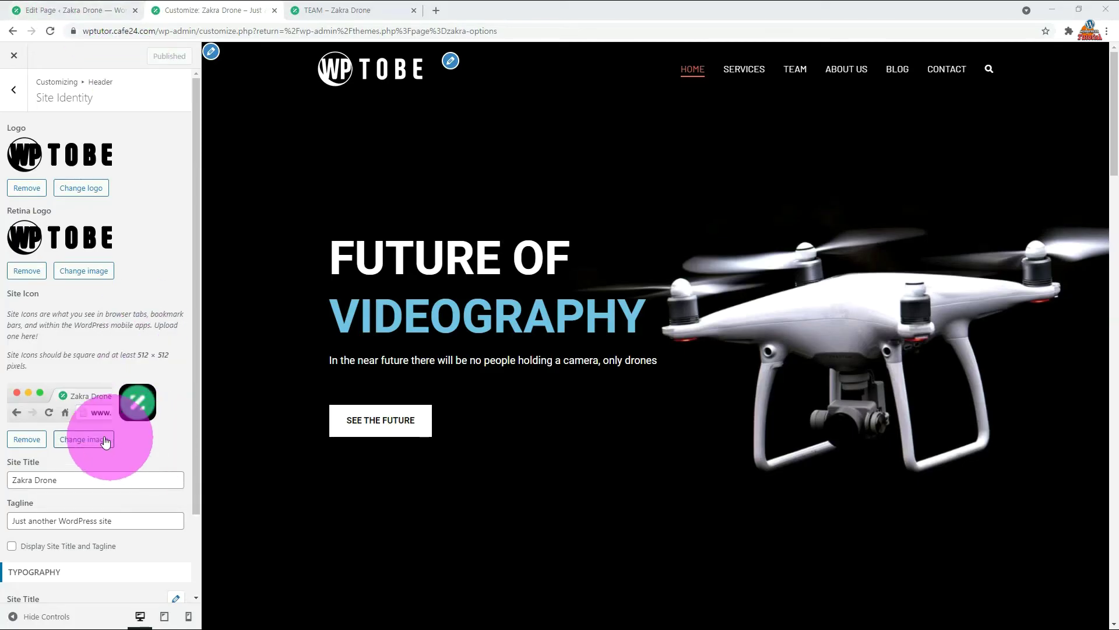
- Set the cropped round WP logo as the site icon, publish, and check the live Team page
click(98, 437)
click(71, 185)
click(1075, 594)
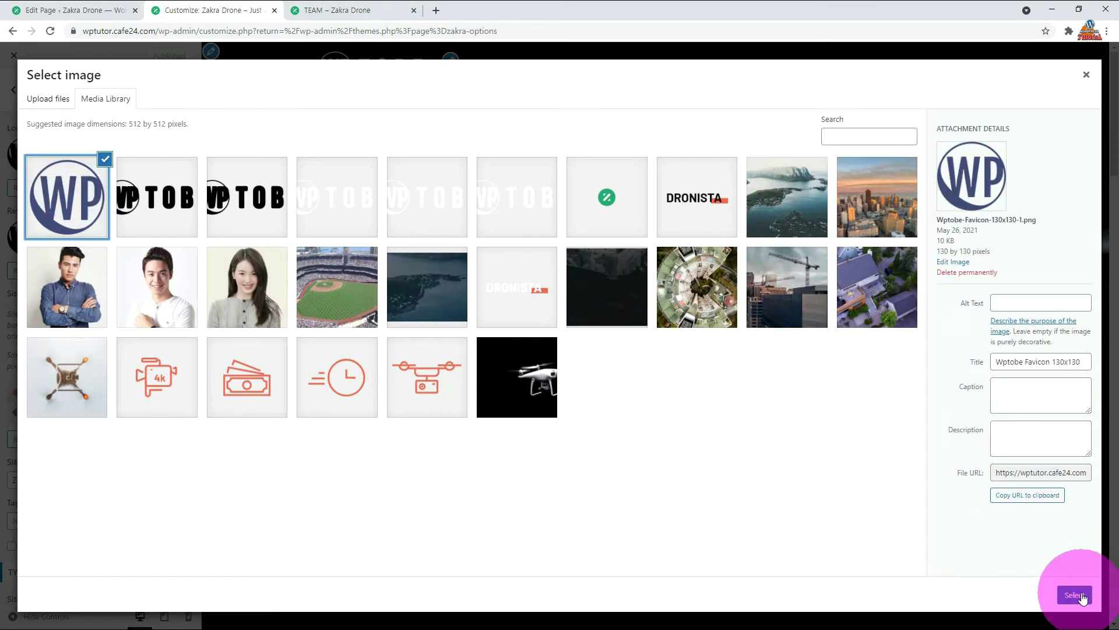
click(1064, 594)
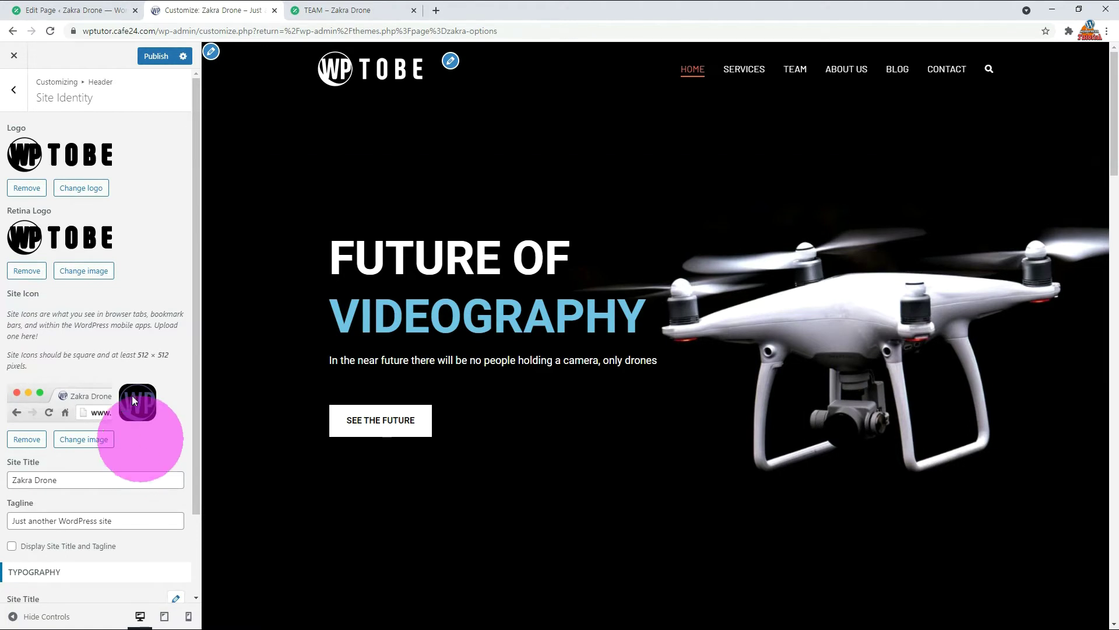
click(162, 56)
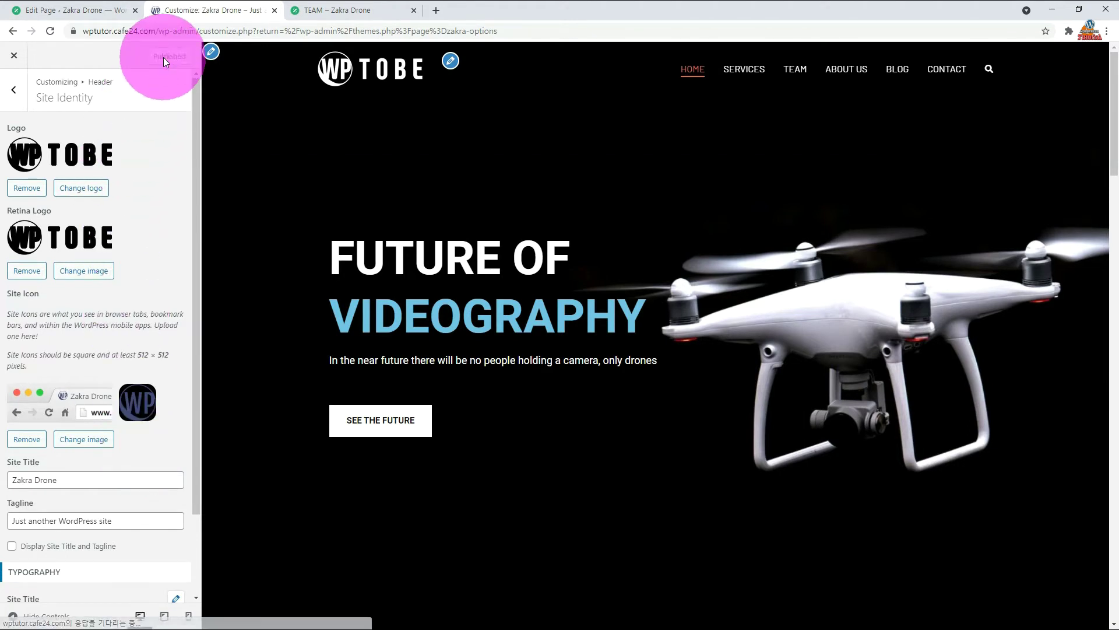
click(301, 15)
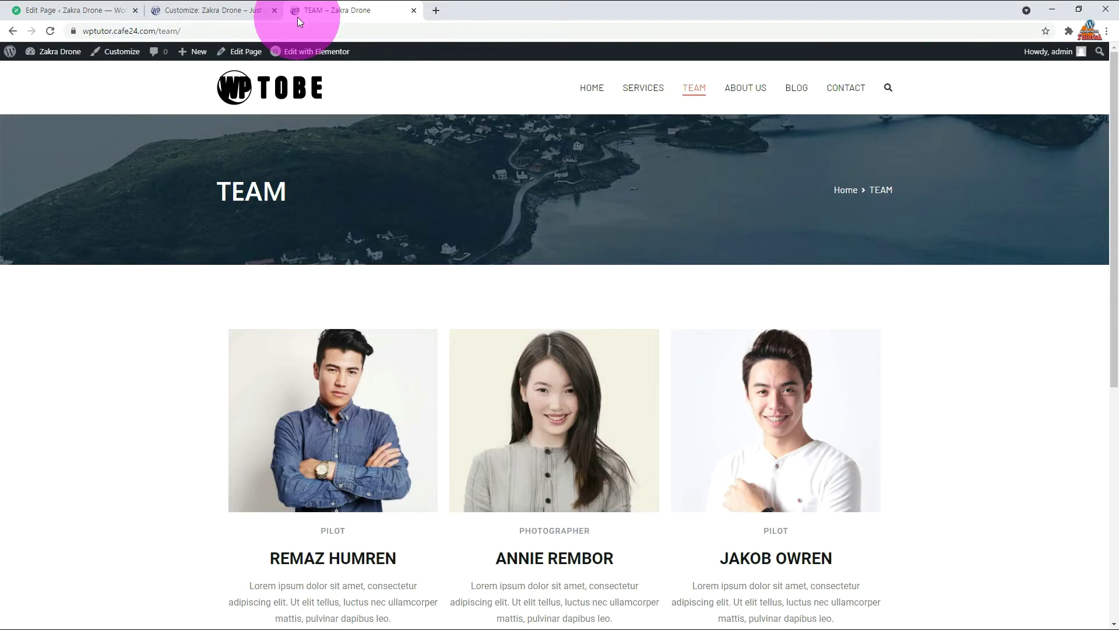
click(223, 22)
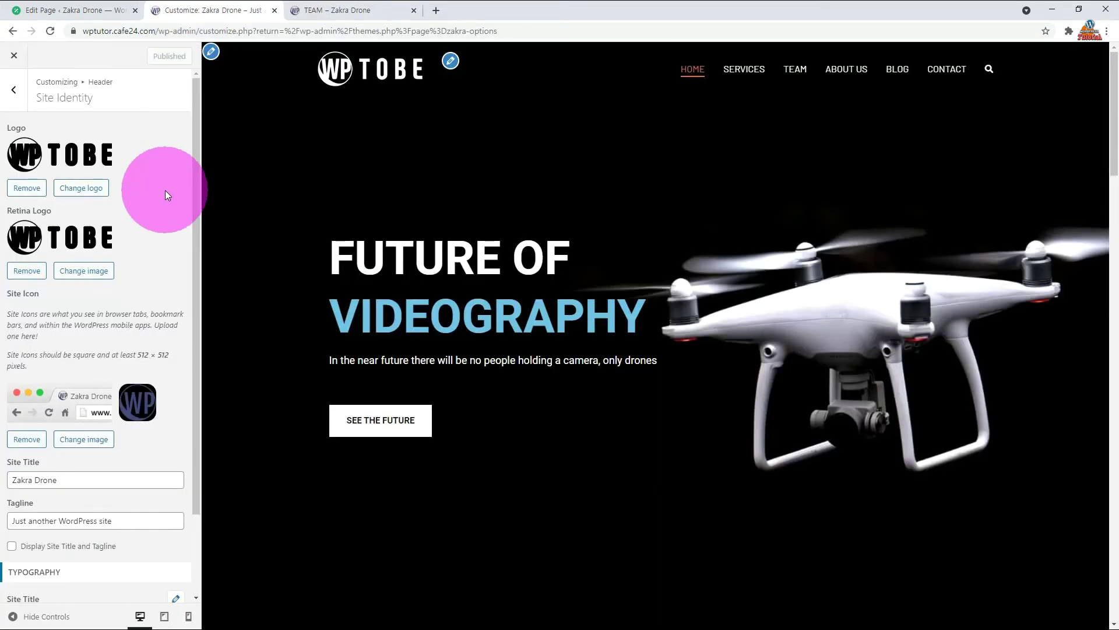
- Change the site title from Zakra Drone to 'WordPress' with tagline 'Tutorial', keep both hidden, and publish
triple_click(150, 473)
text(WordPress)
key(Tab)
text(T)
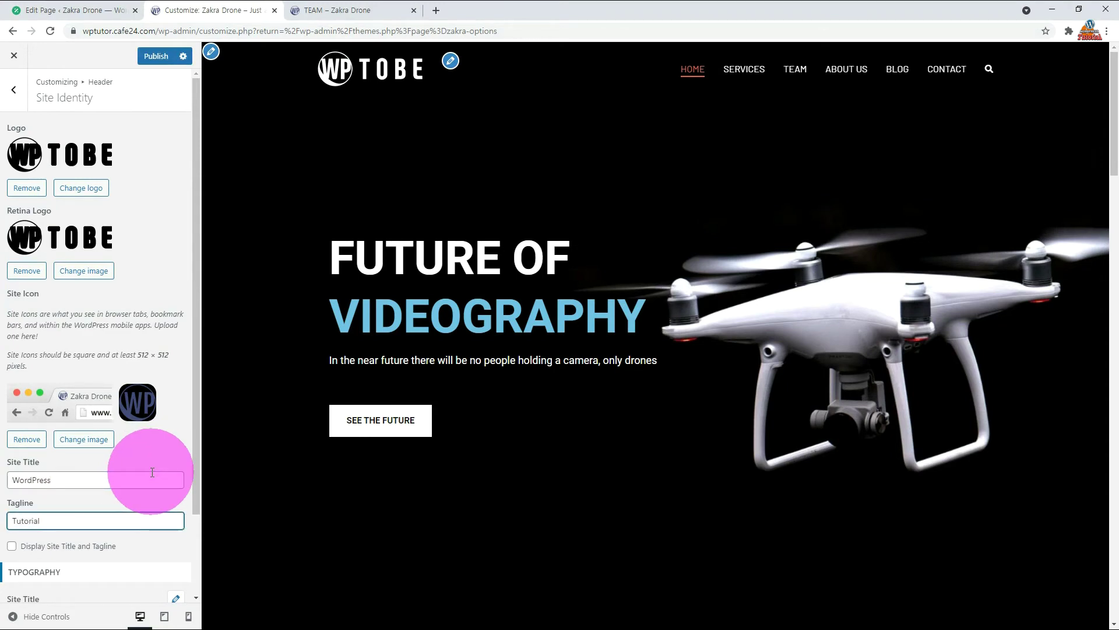
click(11, 546)
click(11, 546)
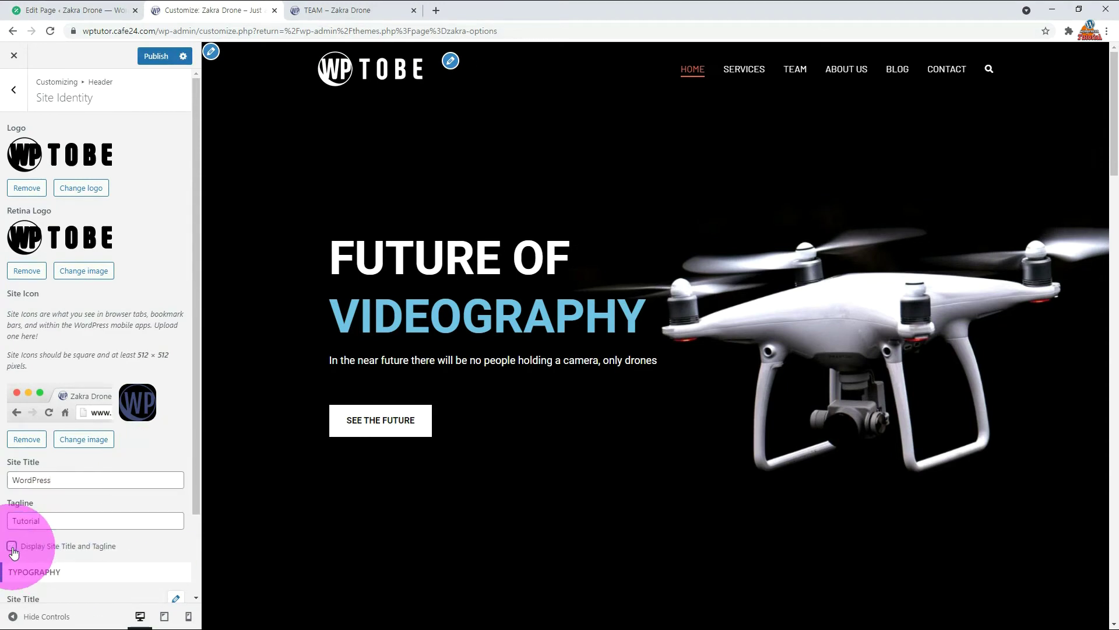
click(156, 59)
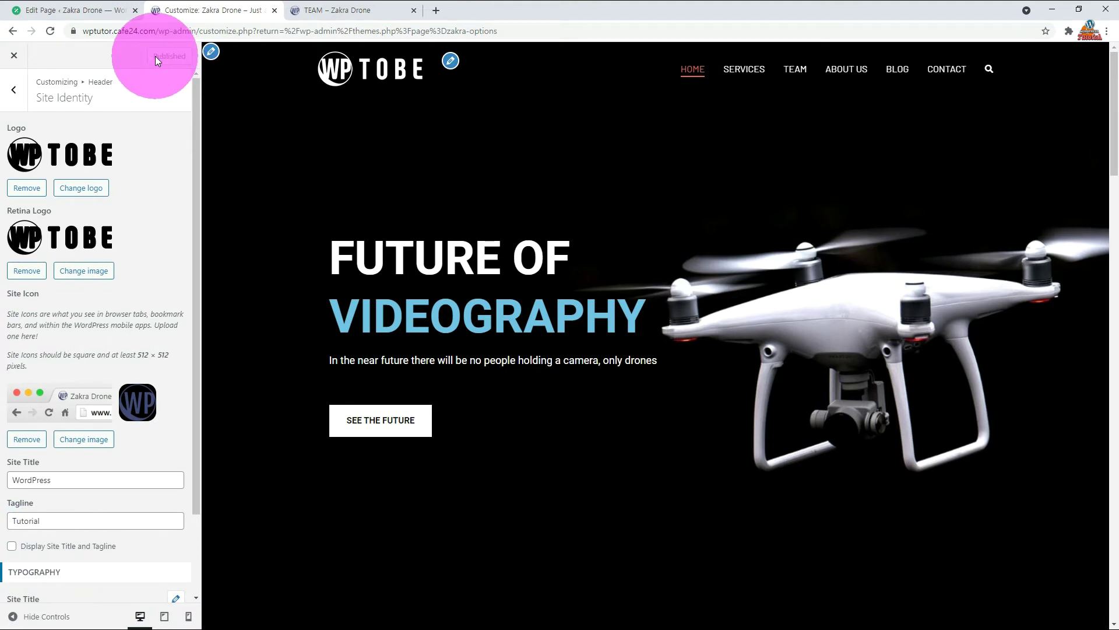
click(21, 91)
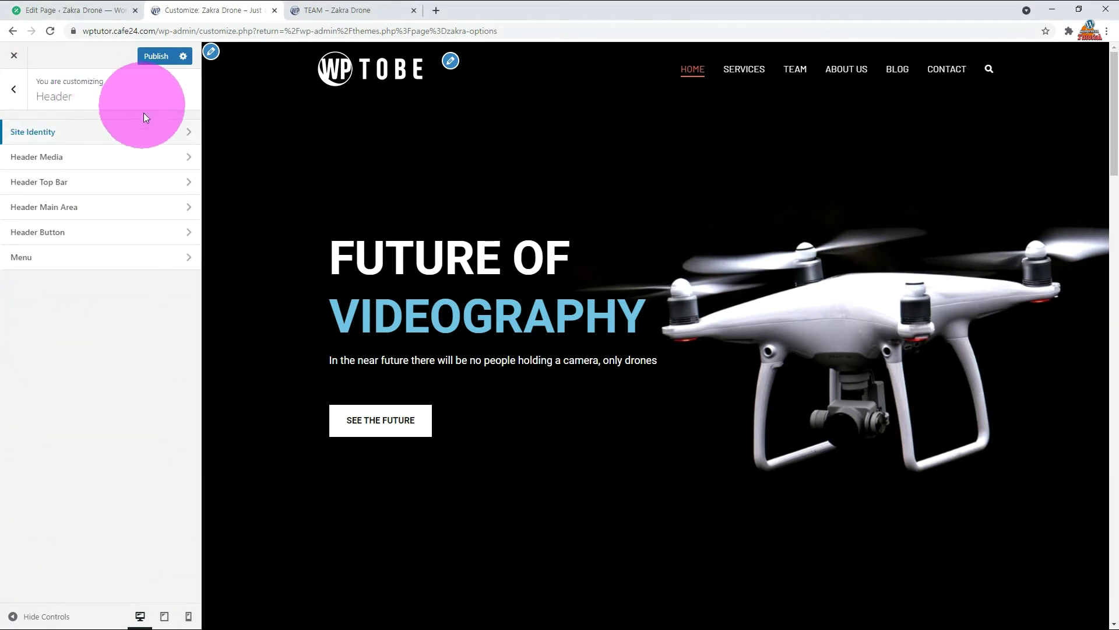
- Paste a YouTube link as the header video in Header Media and publish it
click(146, 157)
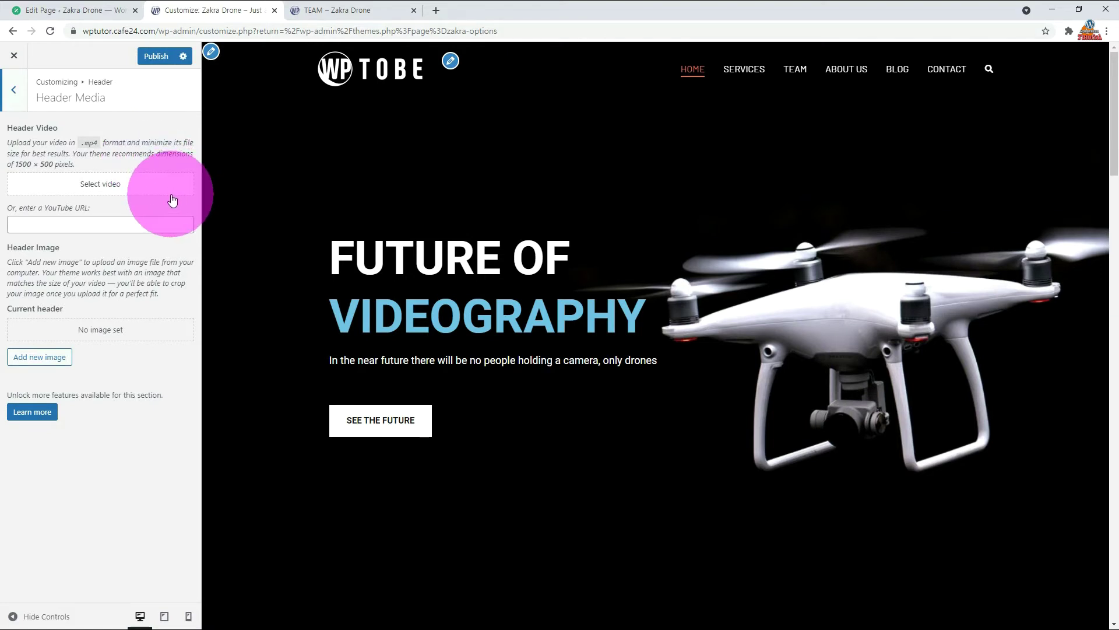
click(142, 227)
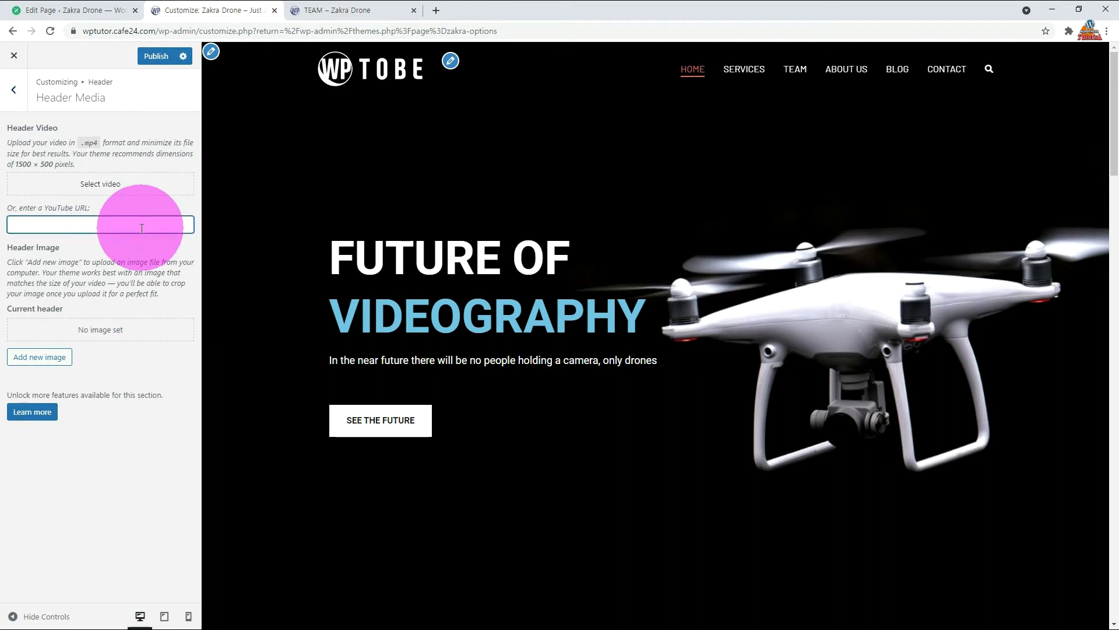
text(https://youtu.be/-W8BKl1dr58)
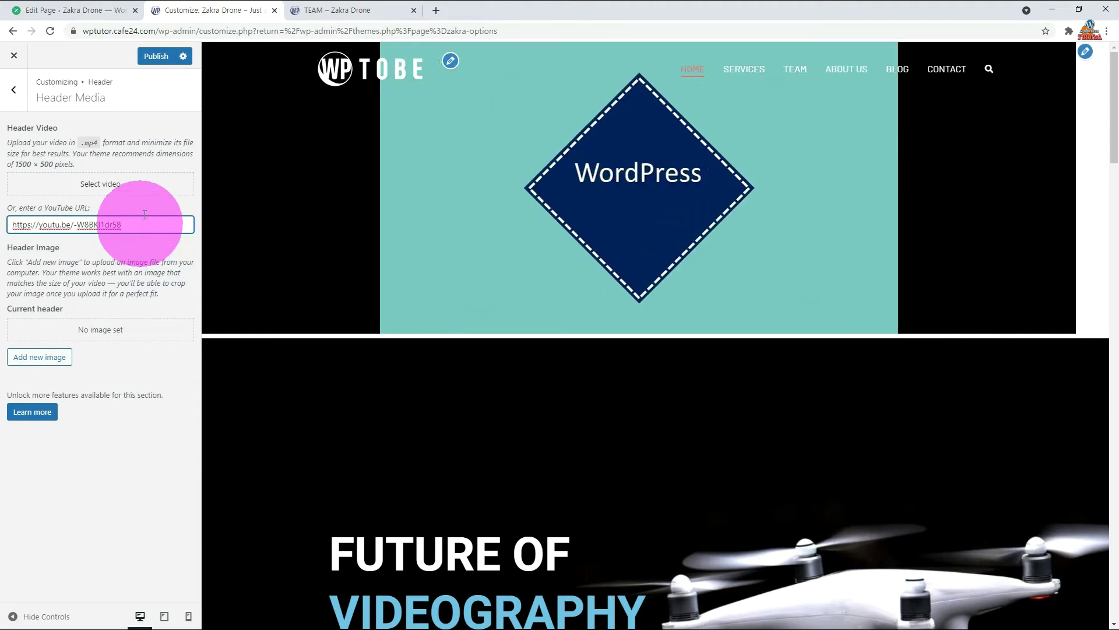
click(155, 57)
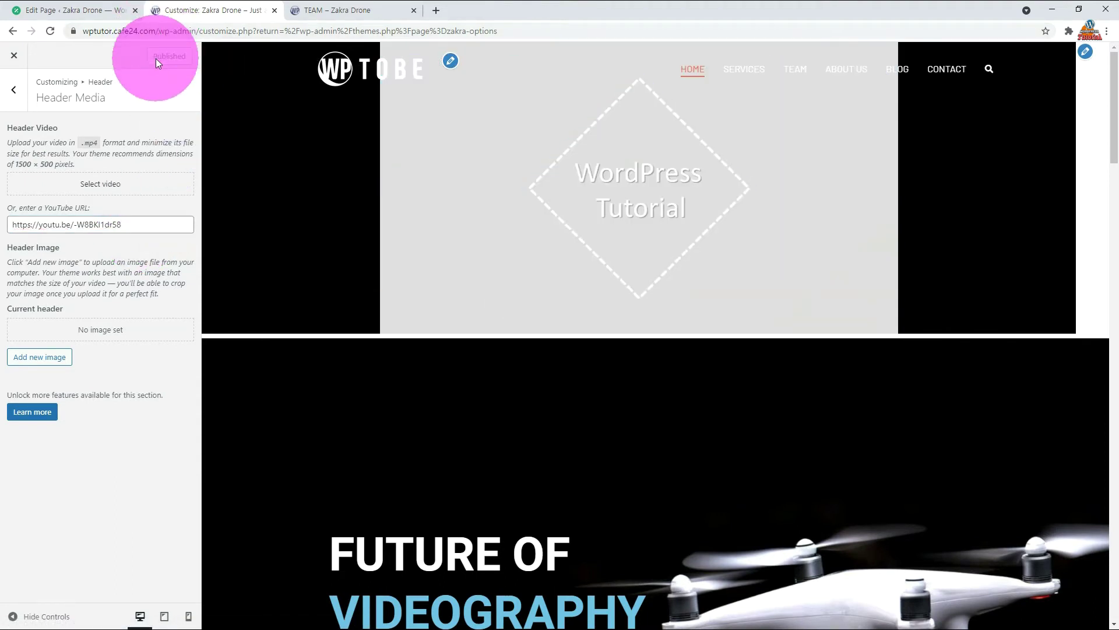
middle_click(345, 12)
- Remove the YouTube header video and set the cropped city skyline photo as the header image
drag(121, 224, 2, 229)
key(BackSpace)
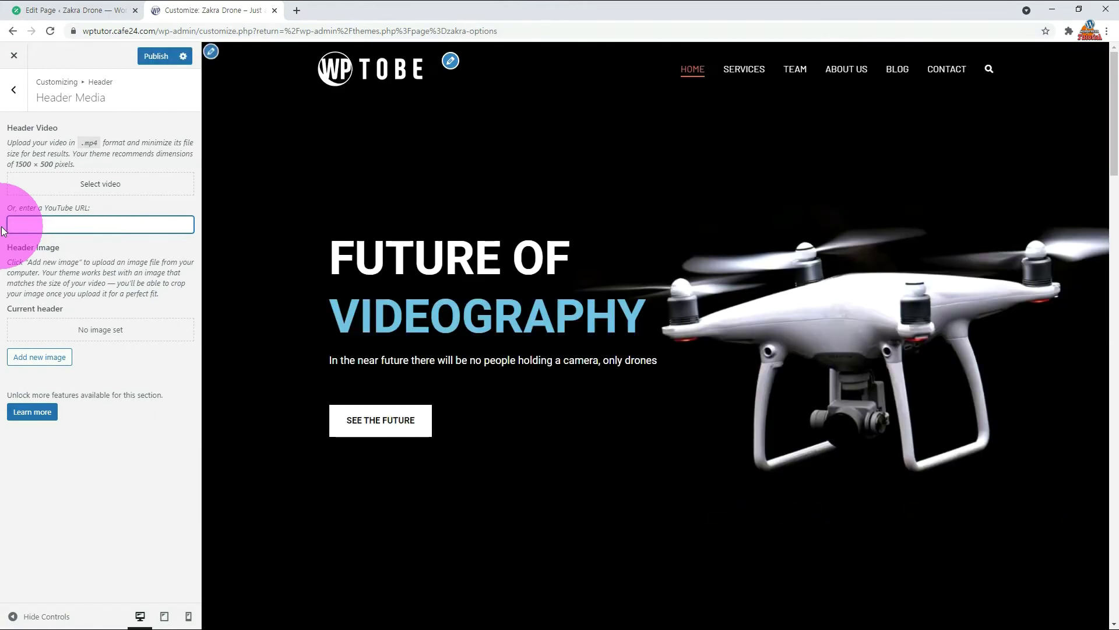
click(48, 360)
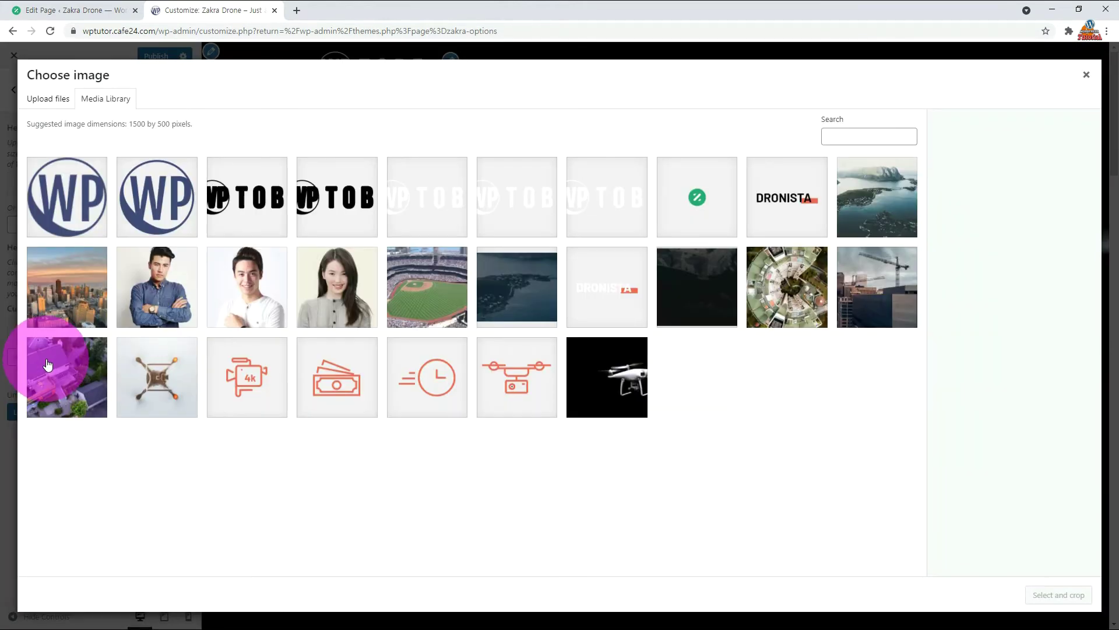
click(62, 286)
click(1057, 594)
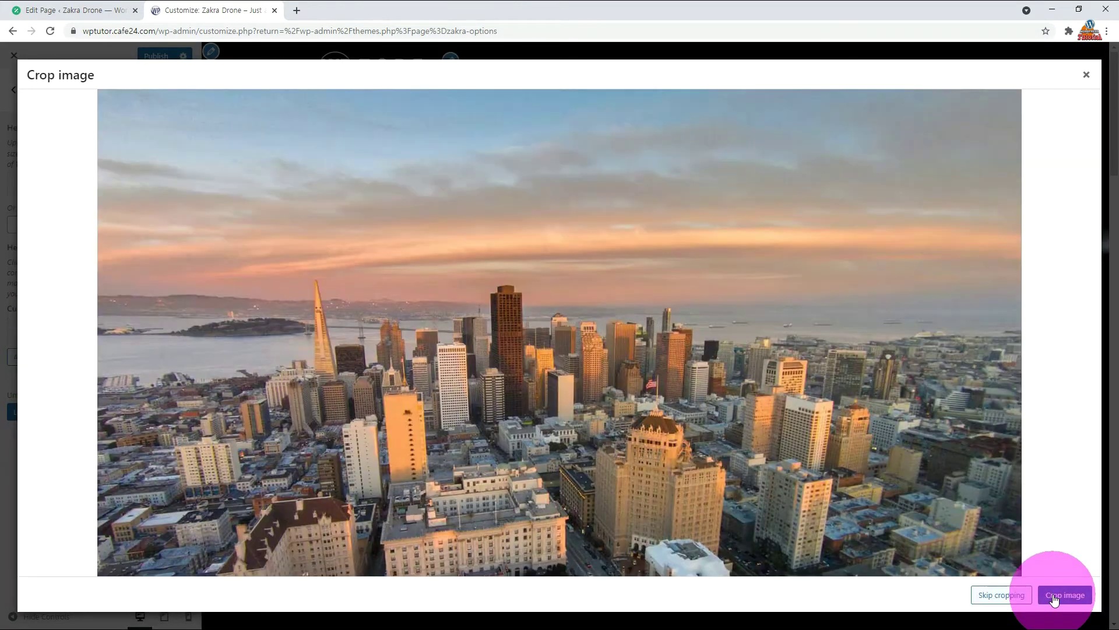
click(1054, 596)
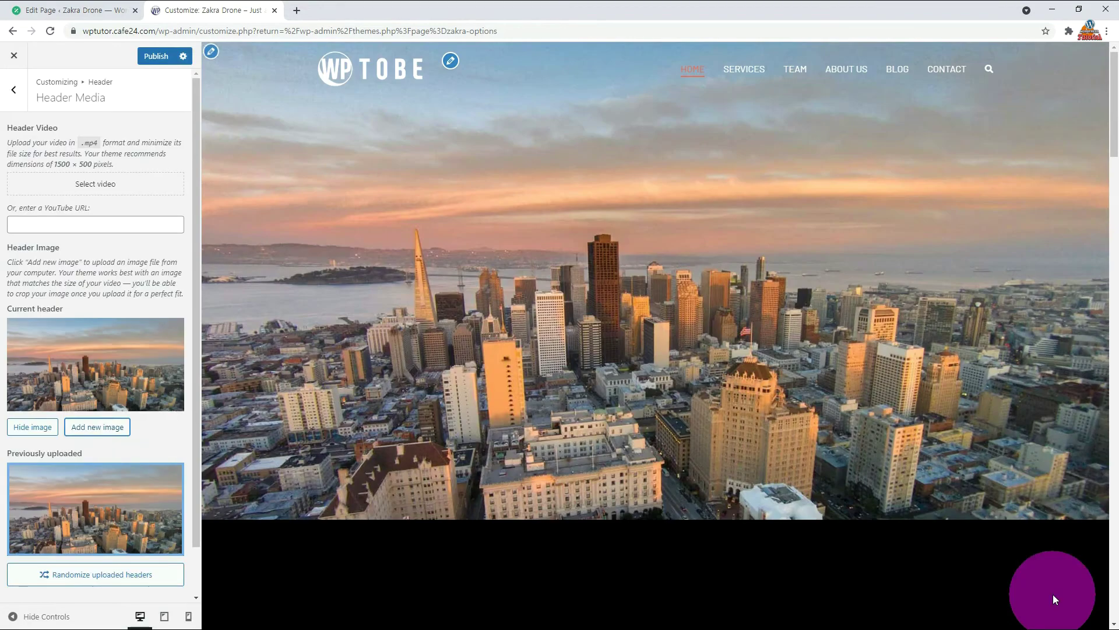
scroll(1058, 471, down, 1)
scroll(1037, 468, down, 5)
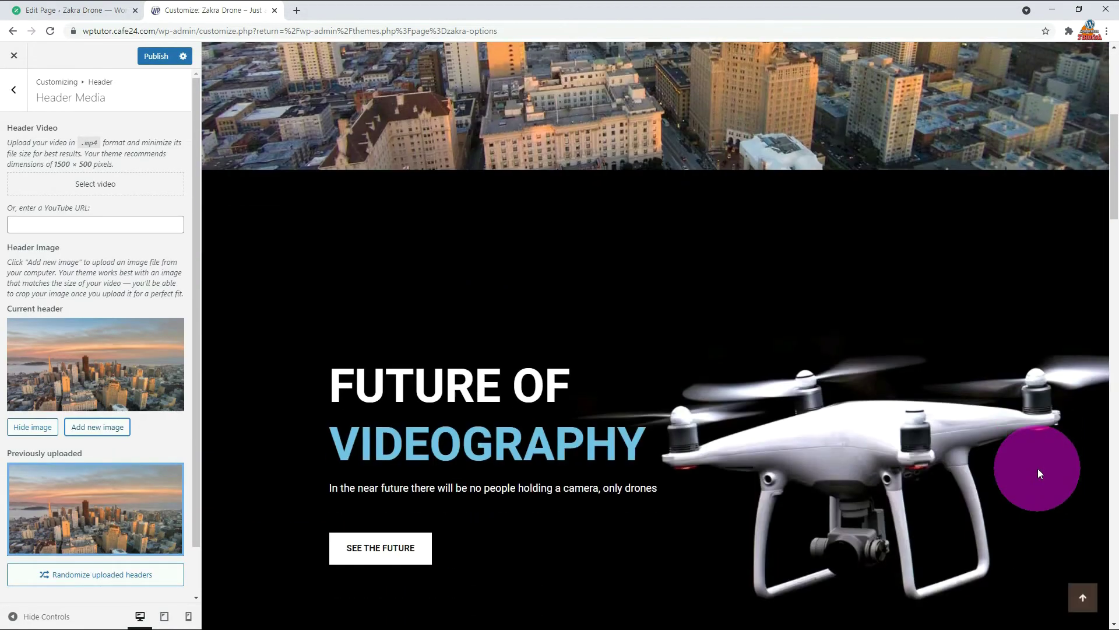
scroll(1037, 468, up, 6)
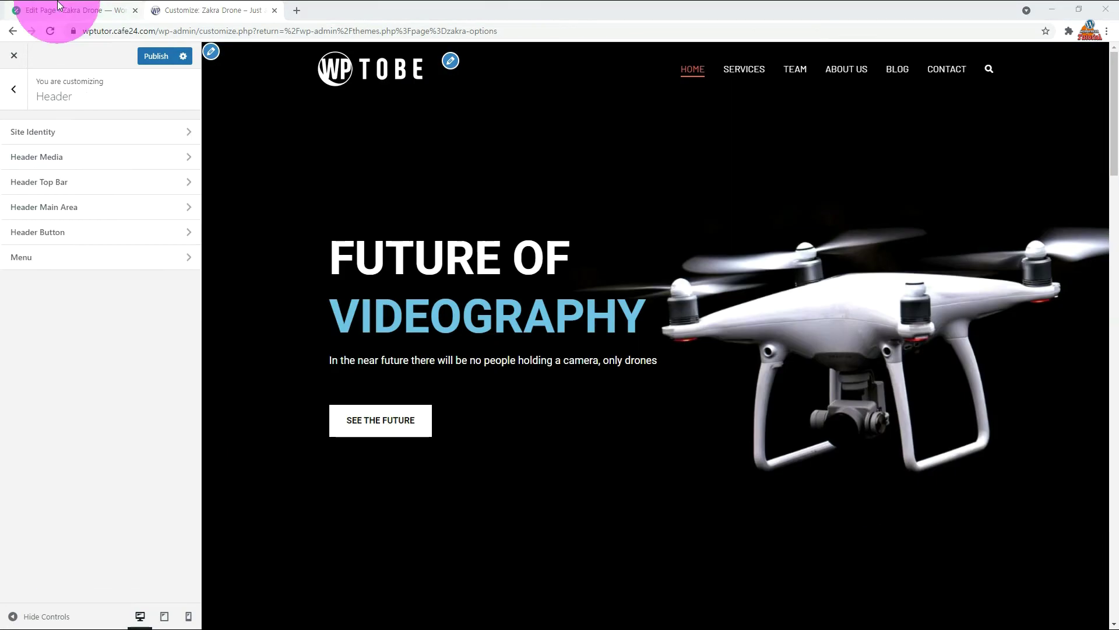
- Enable the header top bar with 'Header Topbar' text on the left and Footer Menu on the right
click(147, 195)
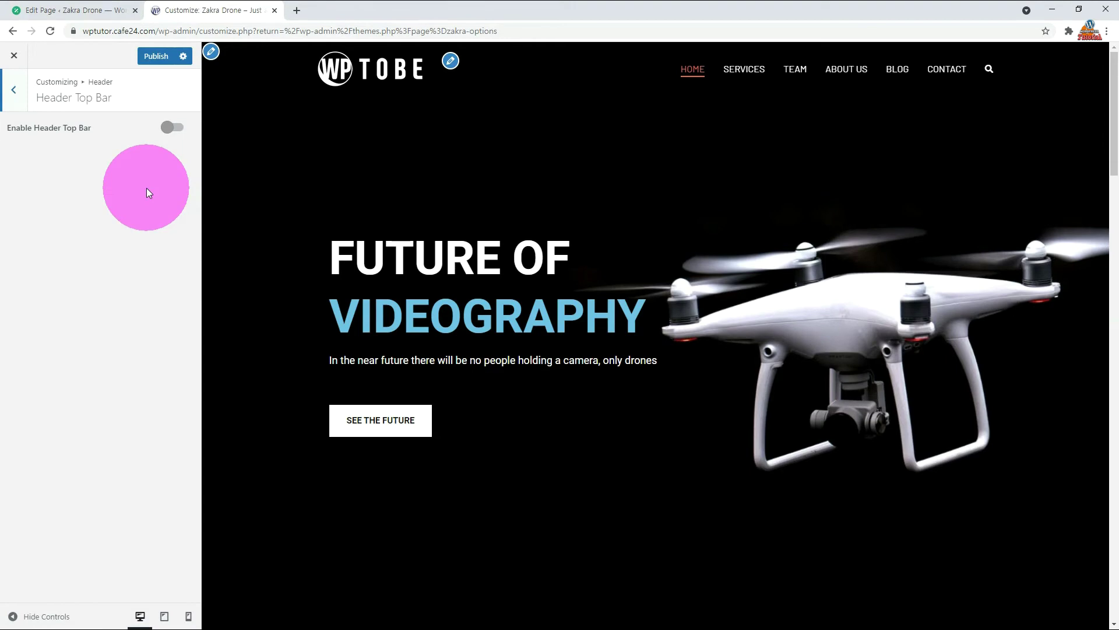
click(176, 127)
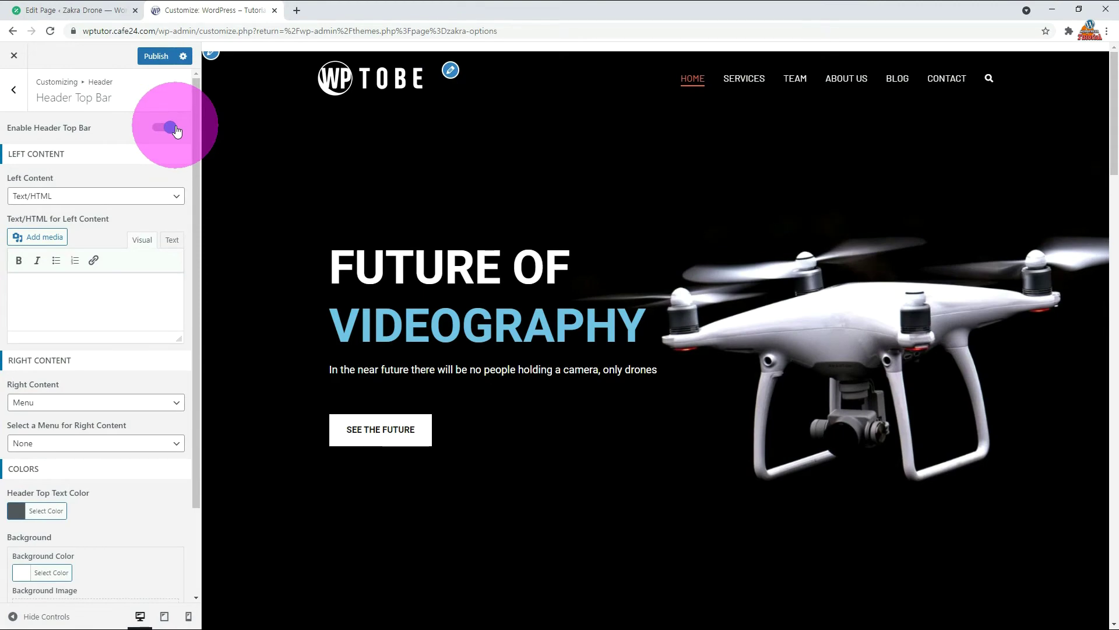
click(131, 286)
text(Header Topbar)
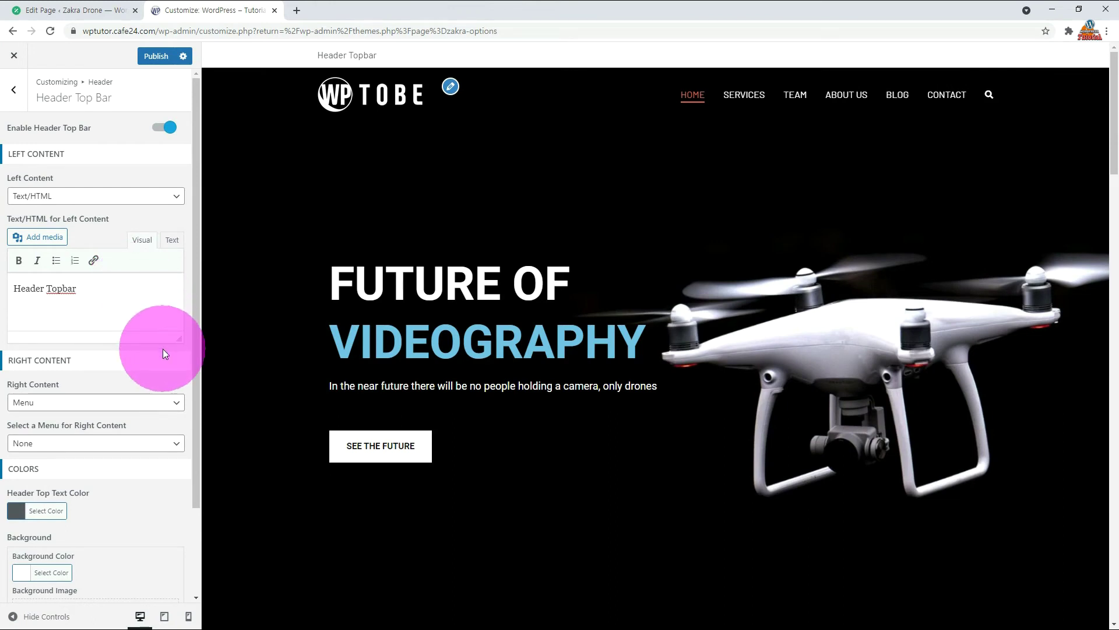
click(138, 447)
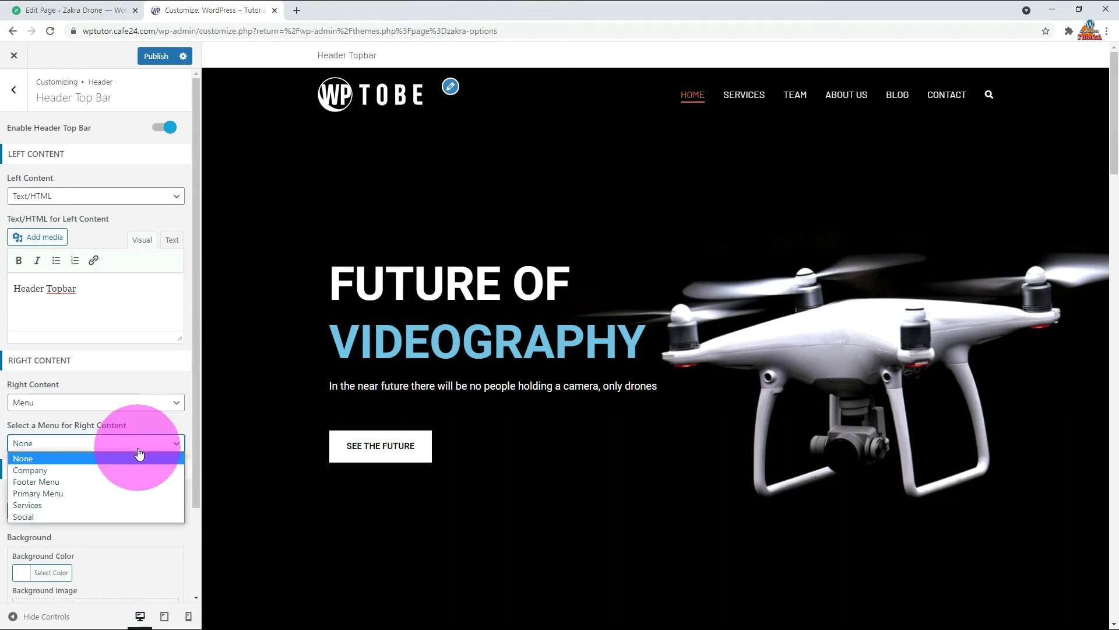
click(142, 481)
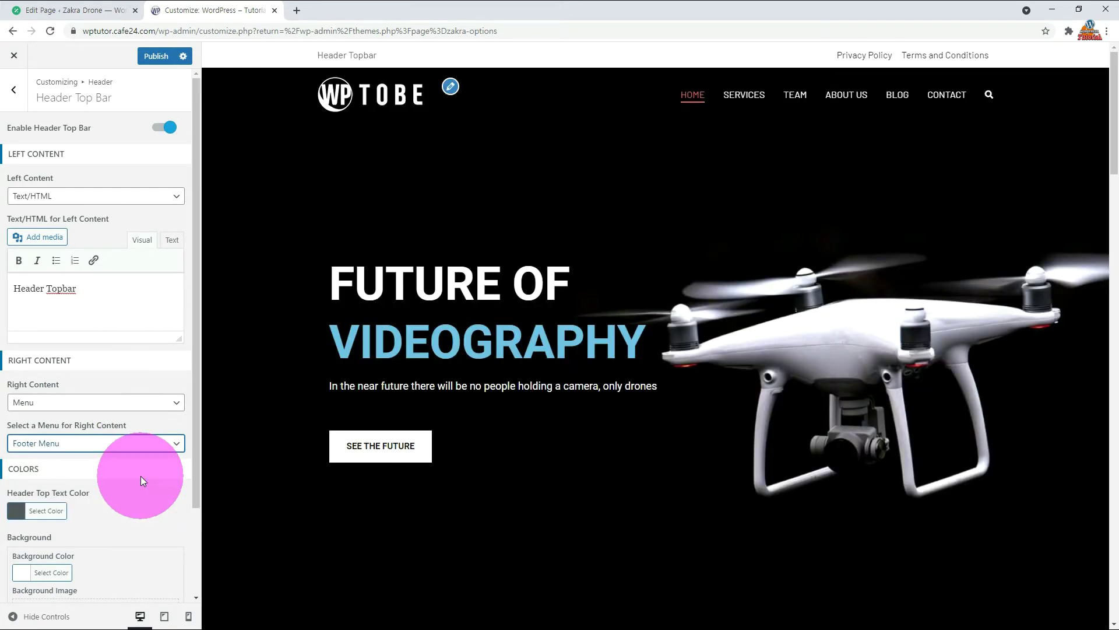
- Make the top bar background cyan 4ac6d6 and its text white #fff, then publish
scroll(141, 476, down, 2)
click(56, 467)
scroll(96, 506, down, 3)
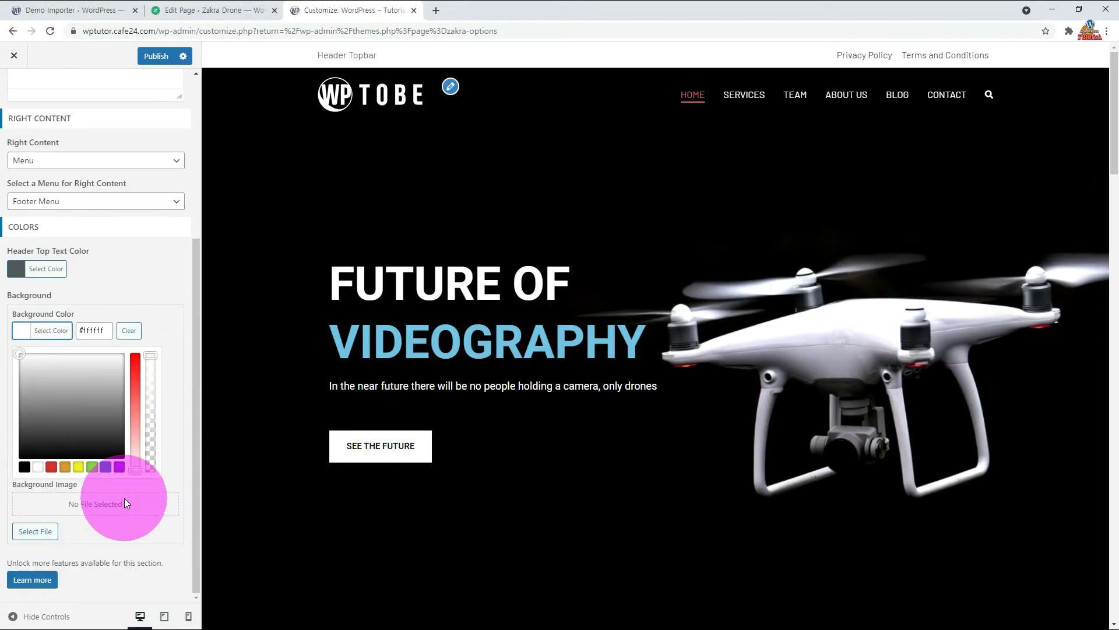
double_click(99, 331)
text(4ac6d6)
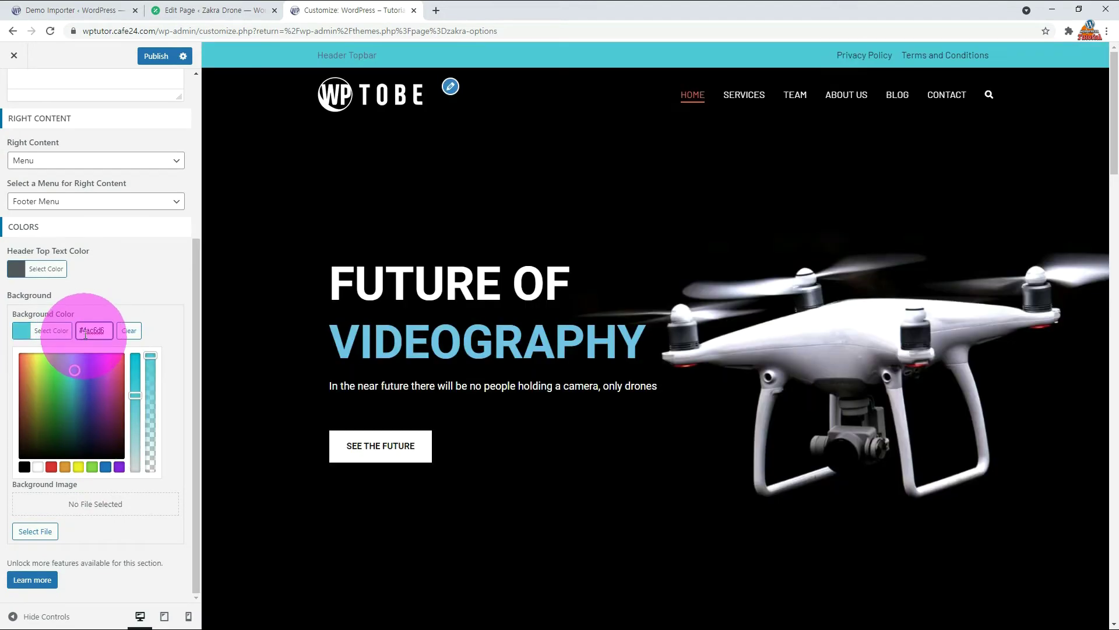
click(45, 268)
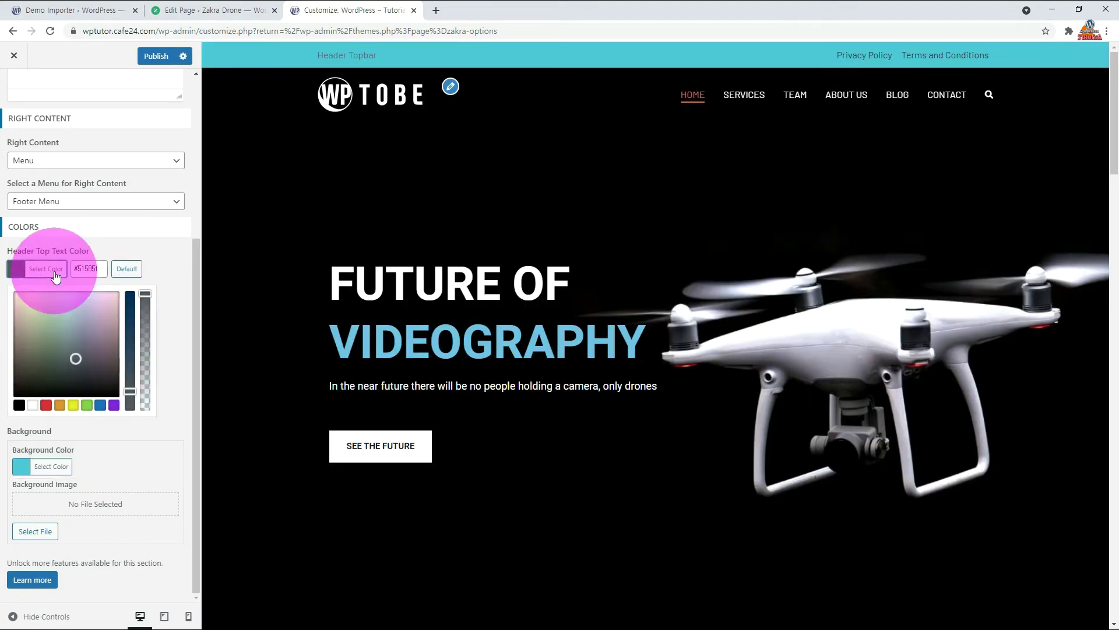
drag(79, 269, 108, 278)
text(ffffffff)
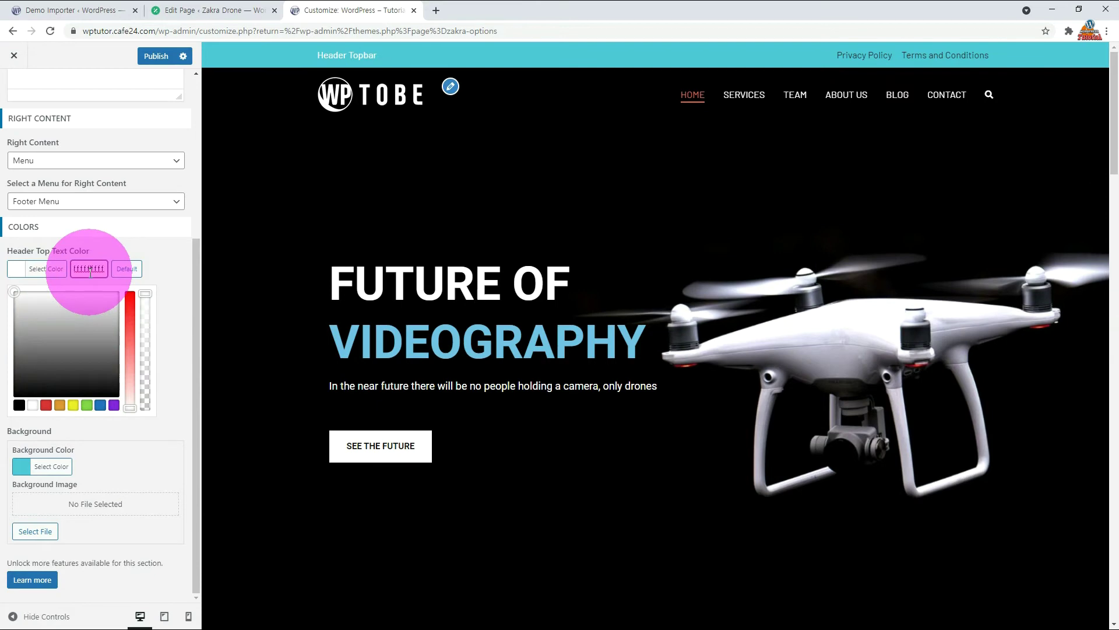
click(12, 88)
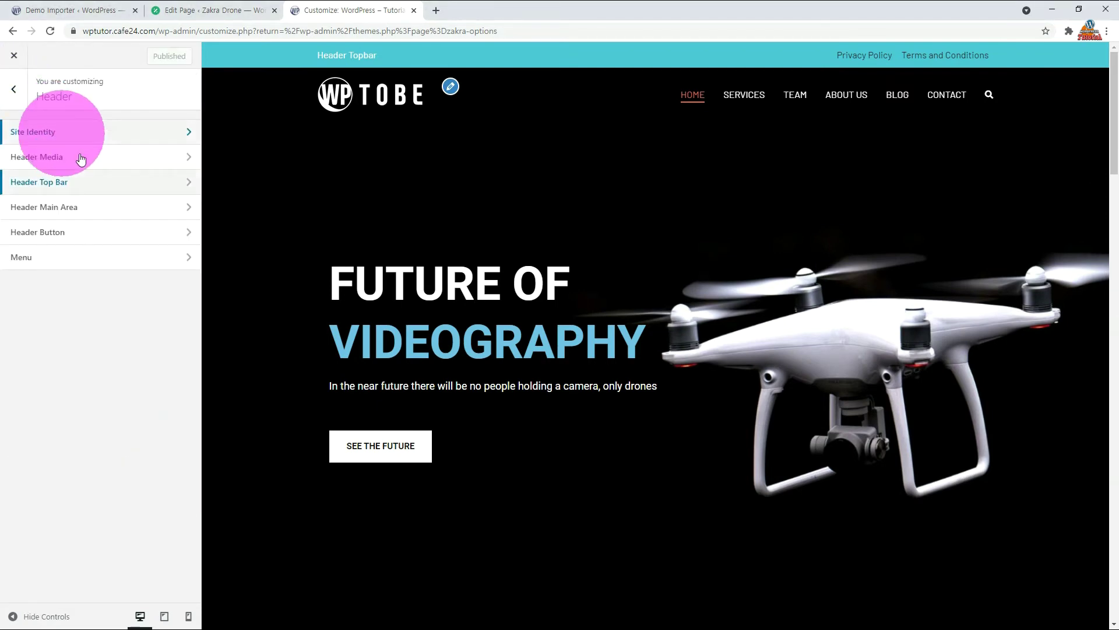
click(92, 209)
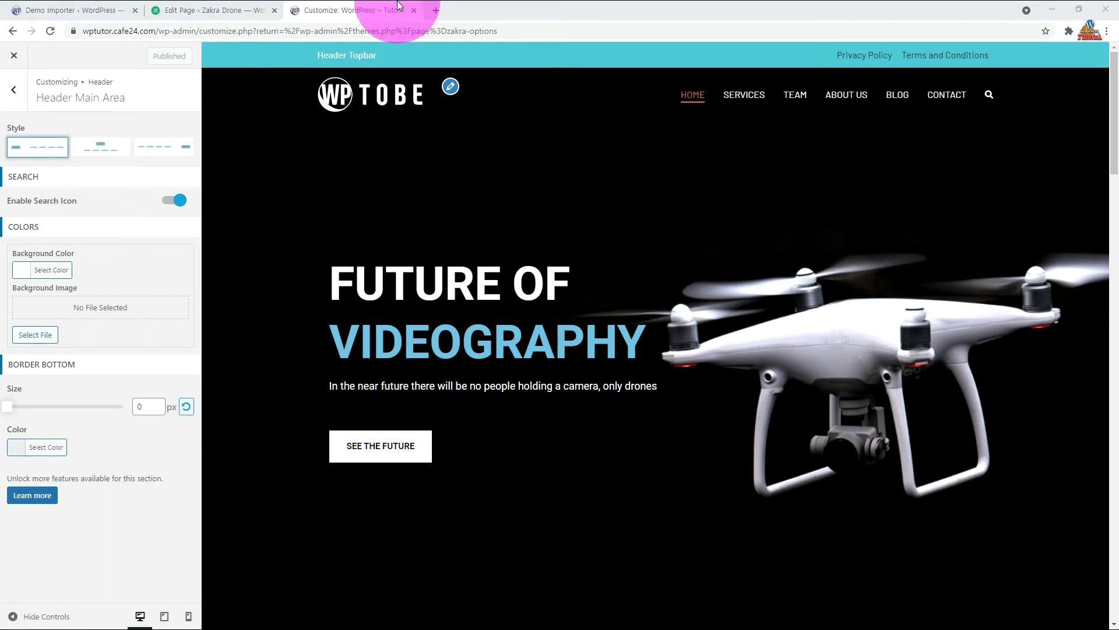
click(109, 152)
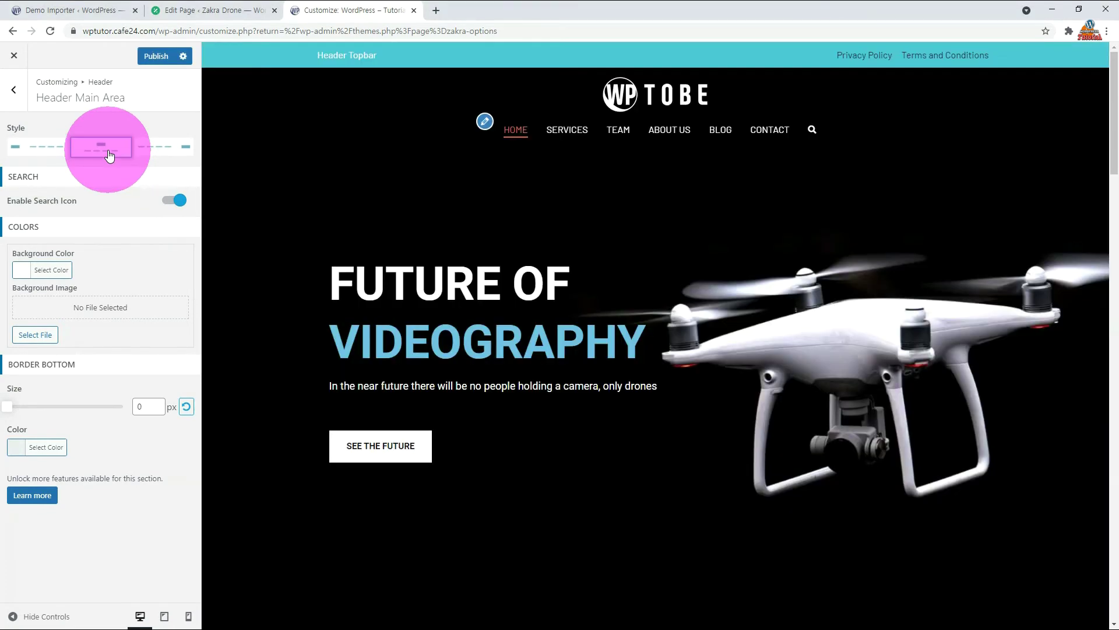
click(145, 153)
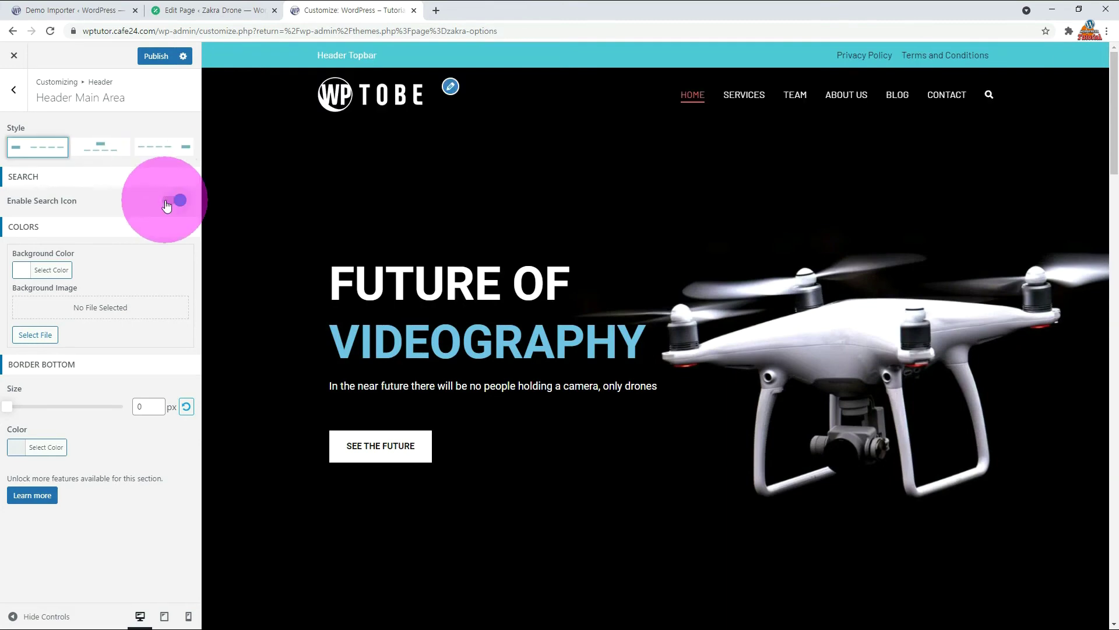
click(173, 201)
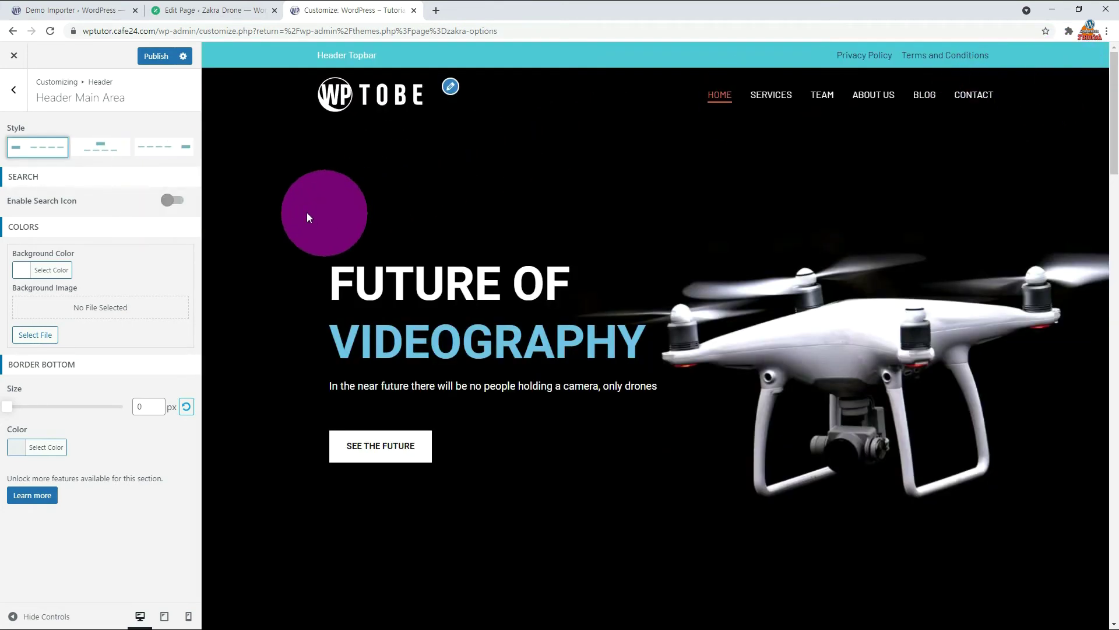
click(173, 200)
key(Escape)
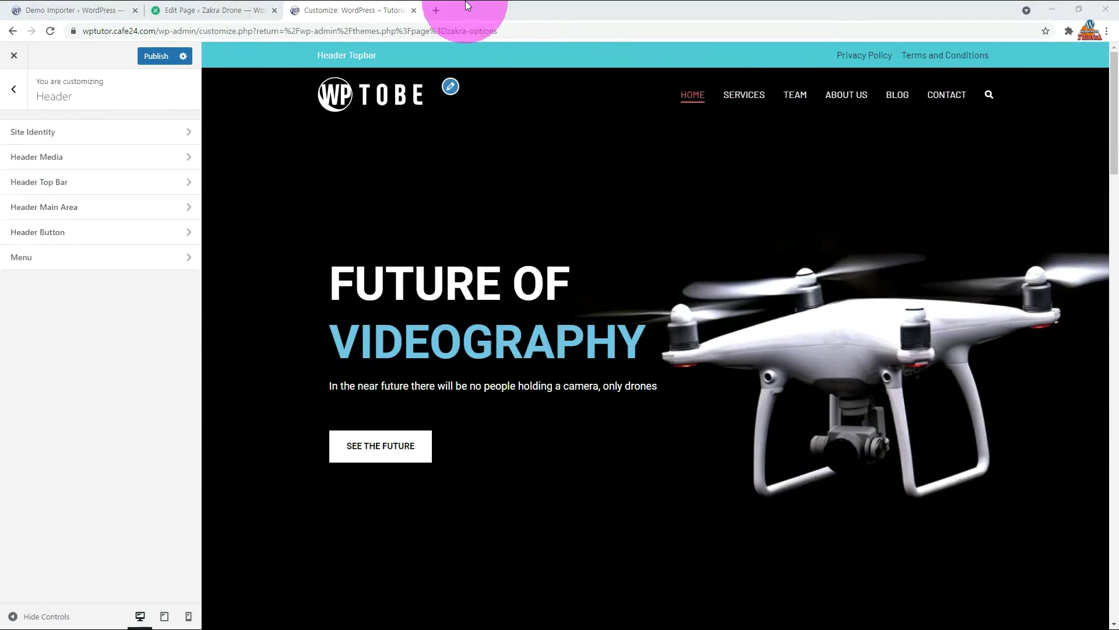
click(88, 239)
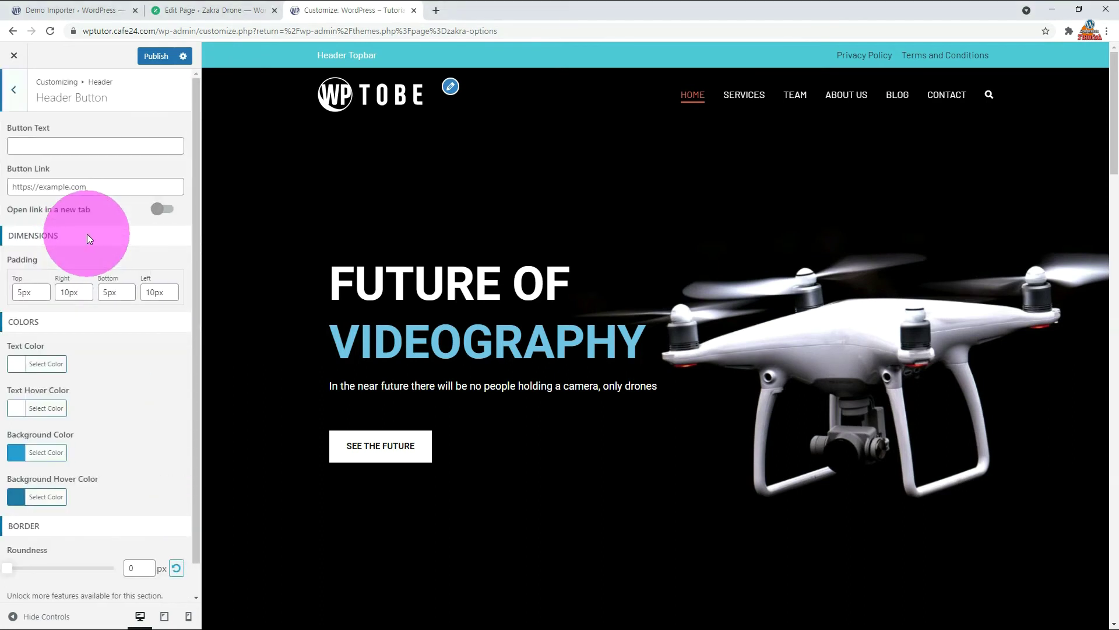
click(69, 147)
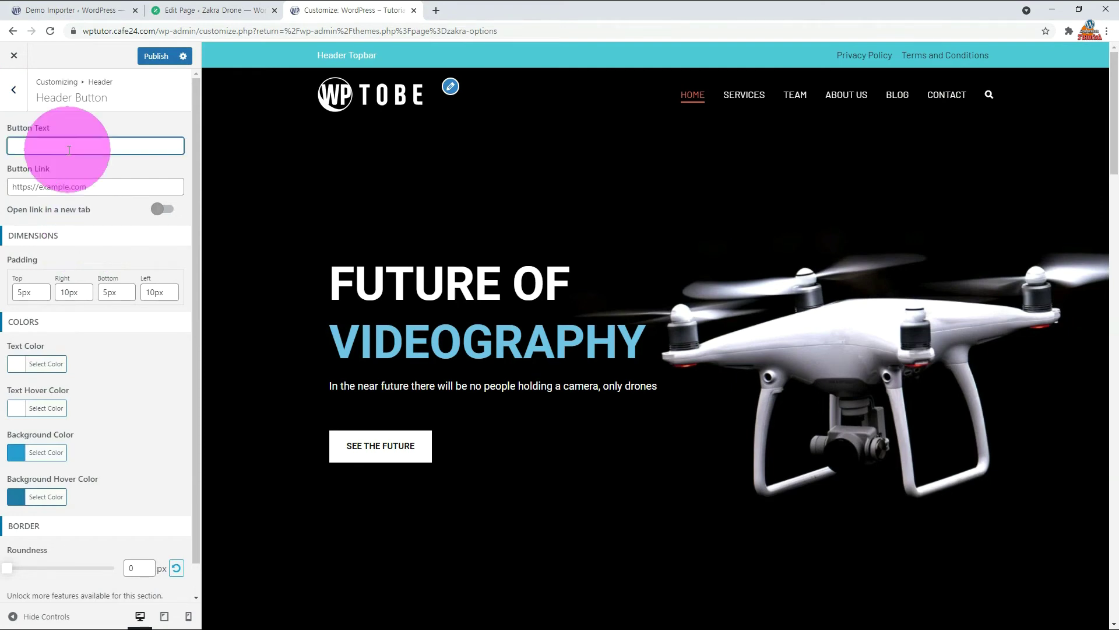
text(WordPress)
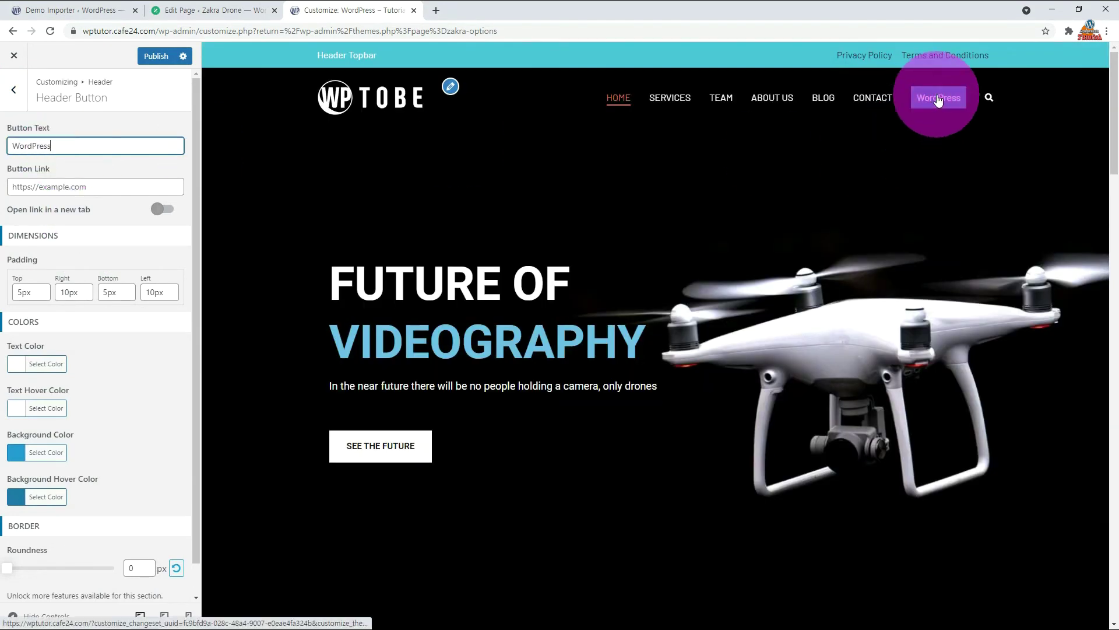
click(52, 186)
text(https://www.wordpress.org)
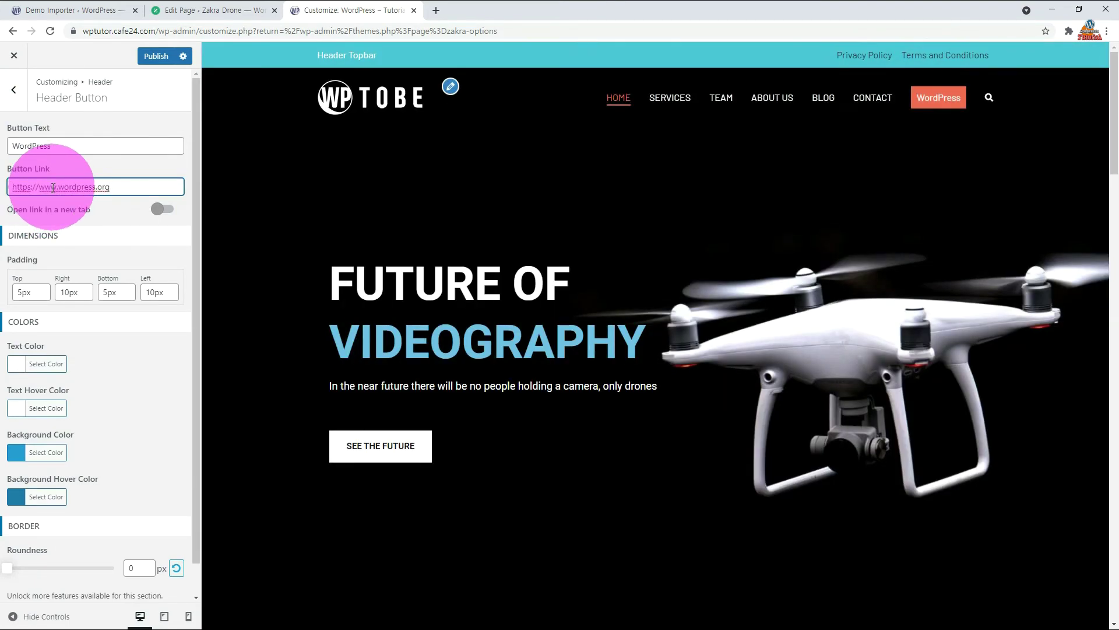
click(47, 209)
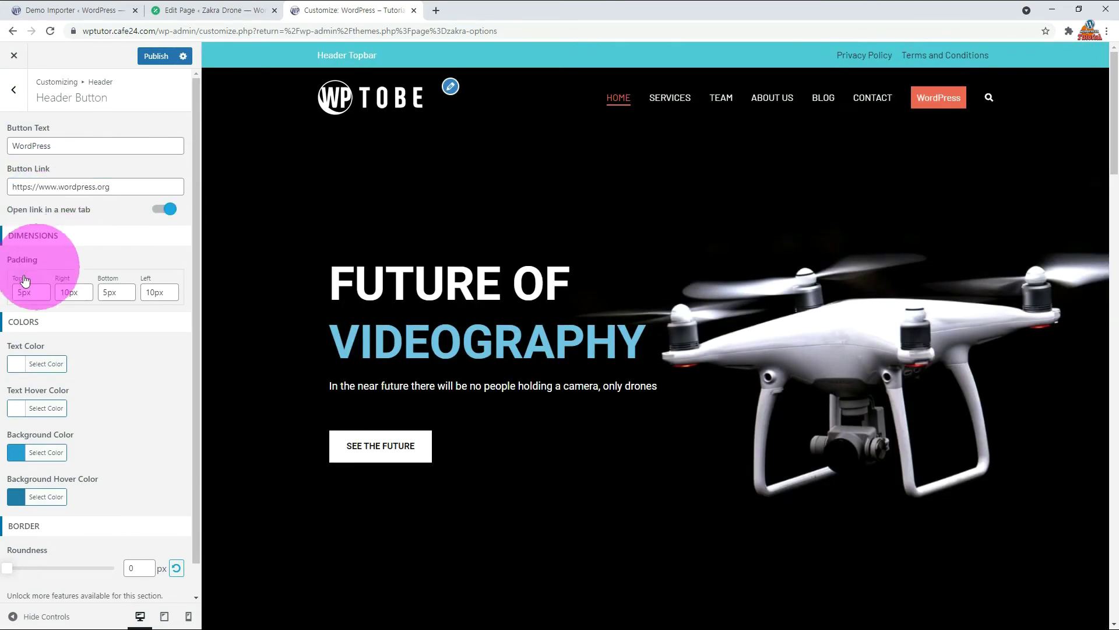
- Widen the header button padding to 5px/20px and set its corner roundness to 8
click(24, 292)
click(24, 292)
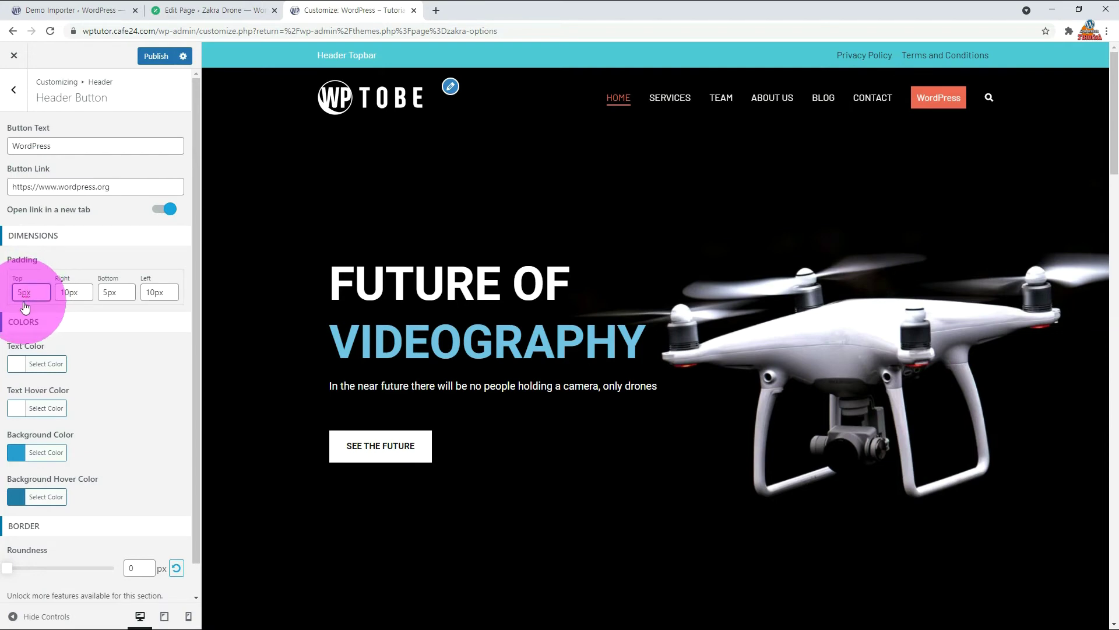
text(1)
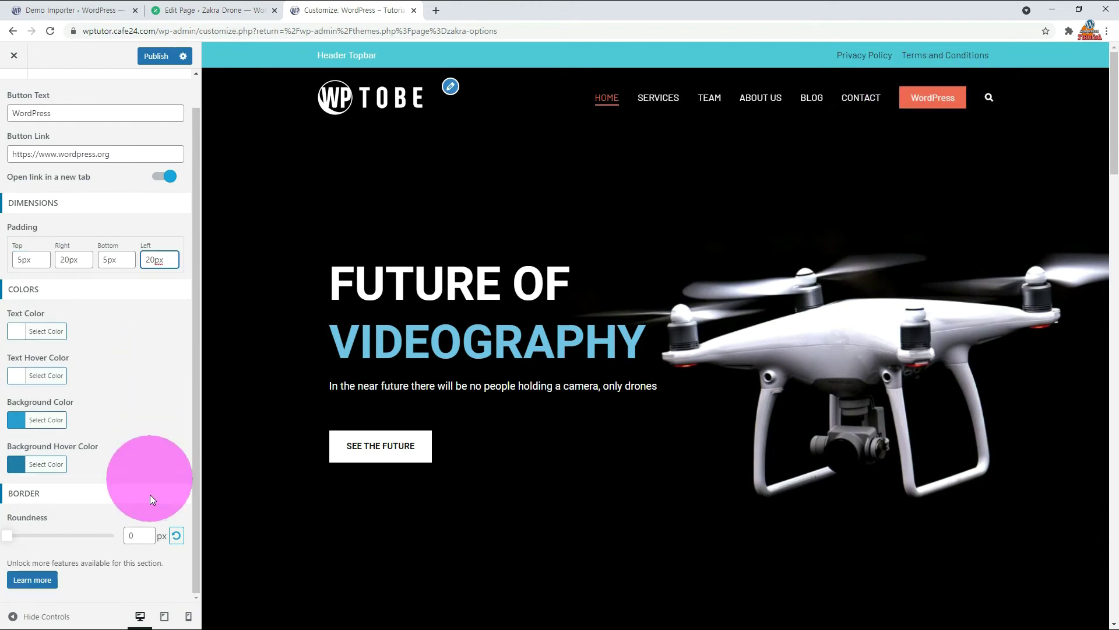
click(138, 535)
text(8)
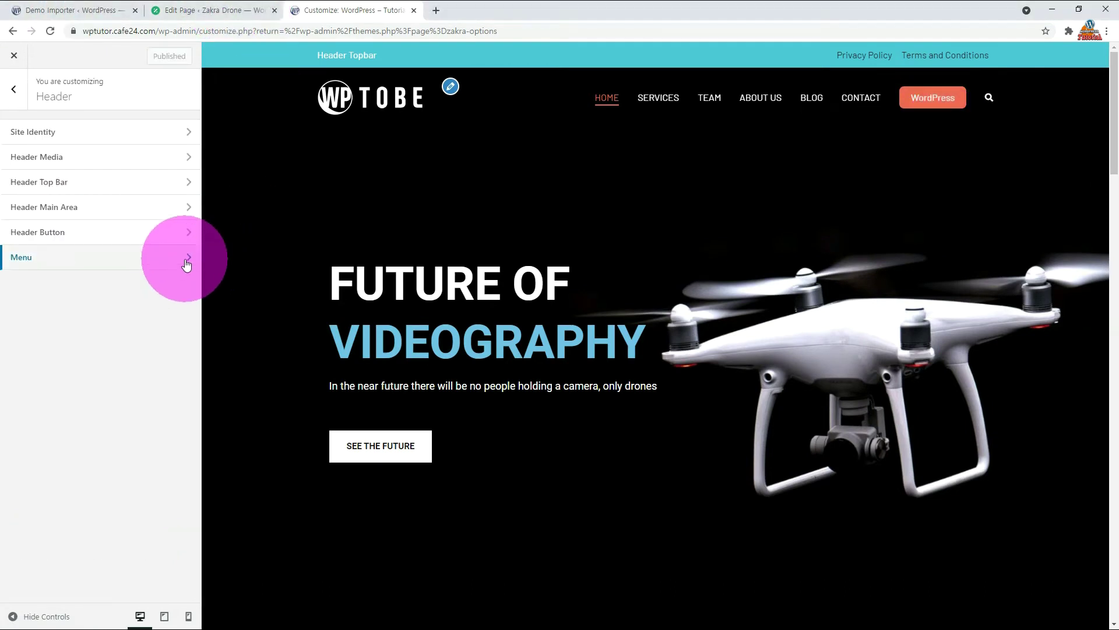
- Open the header Primary Menu settings and briefly disable, then re-enable, the primary menu
click(187, 260)
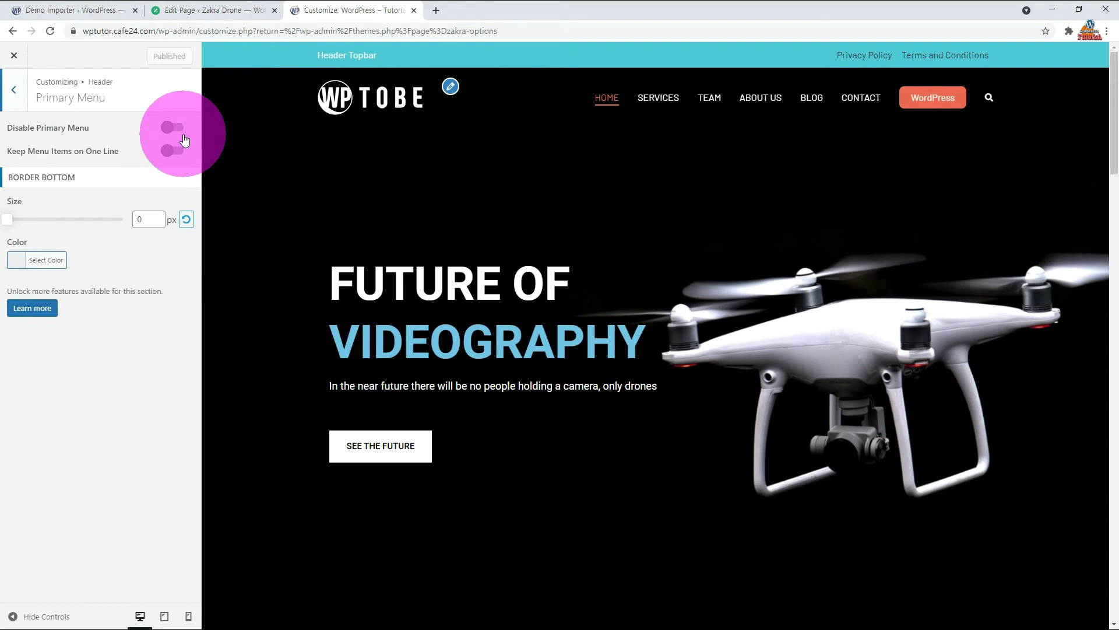
click(174, 127)
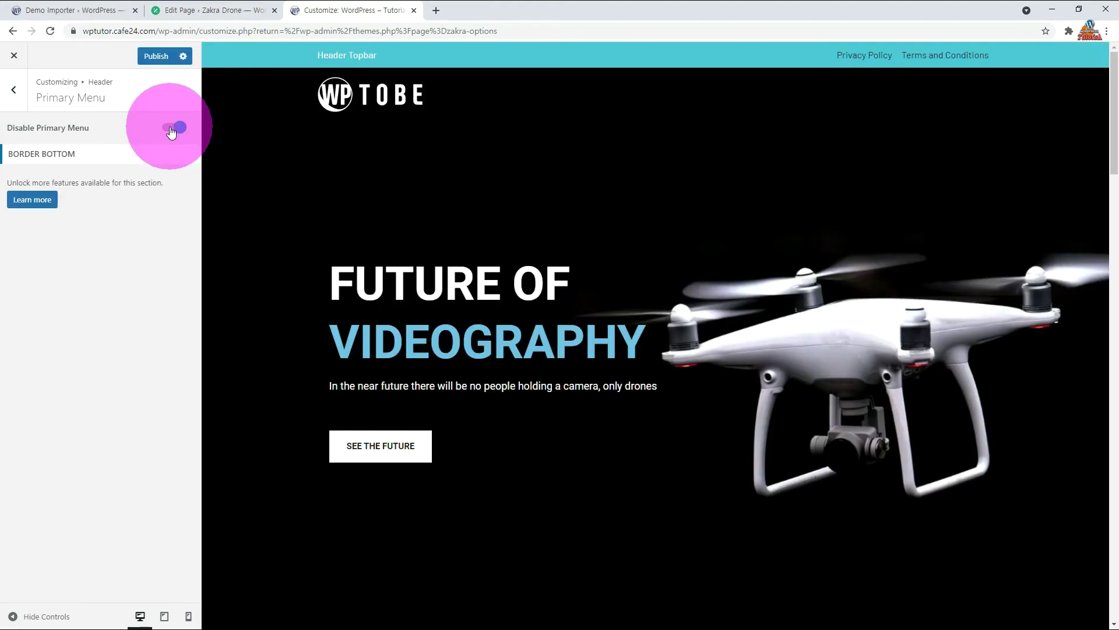
click(171, 128)
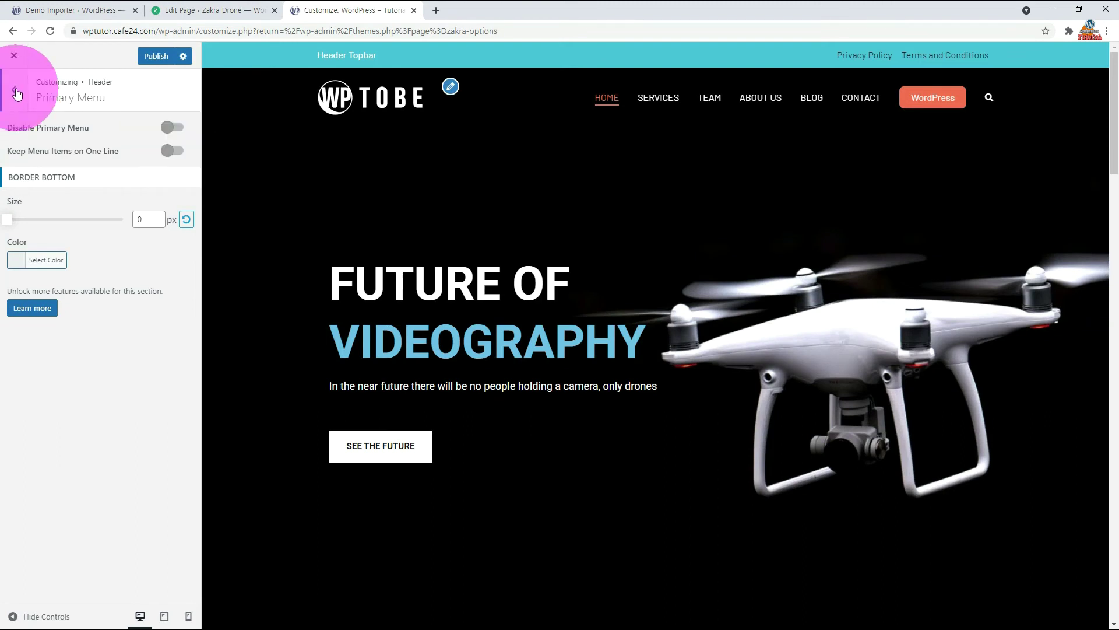
click(16, 92)
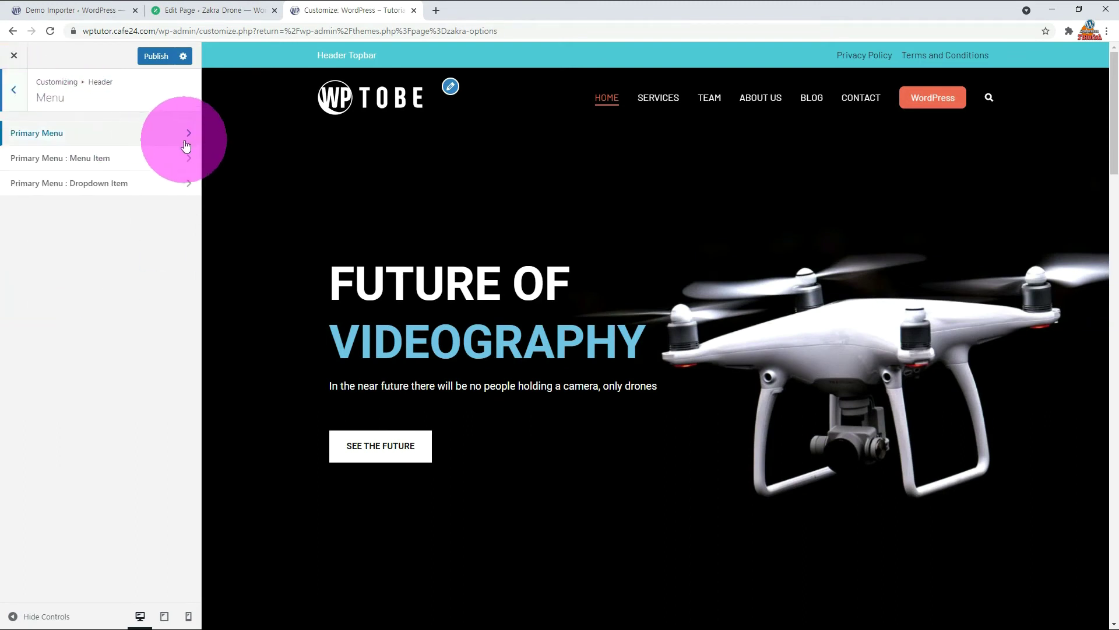
- Choose an Active Menu Item Style under Primary Menu : Menu Item
click(183, 160)
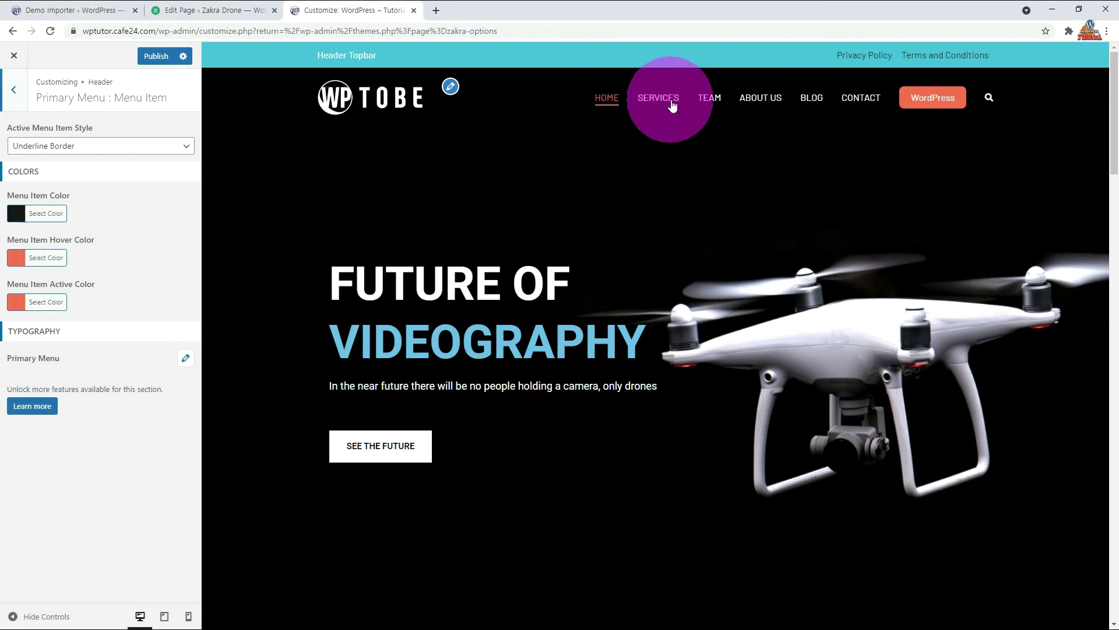
click(142, 150)
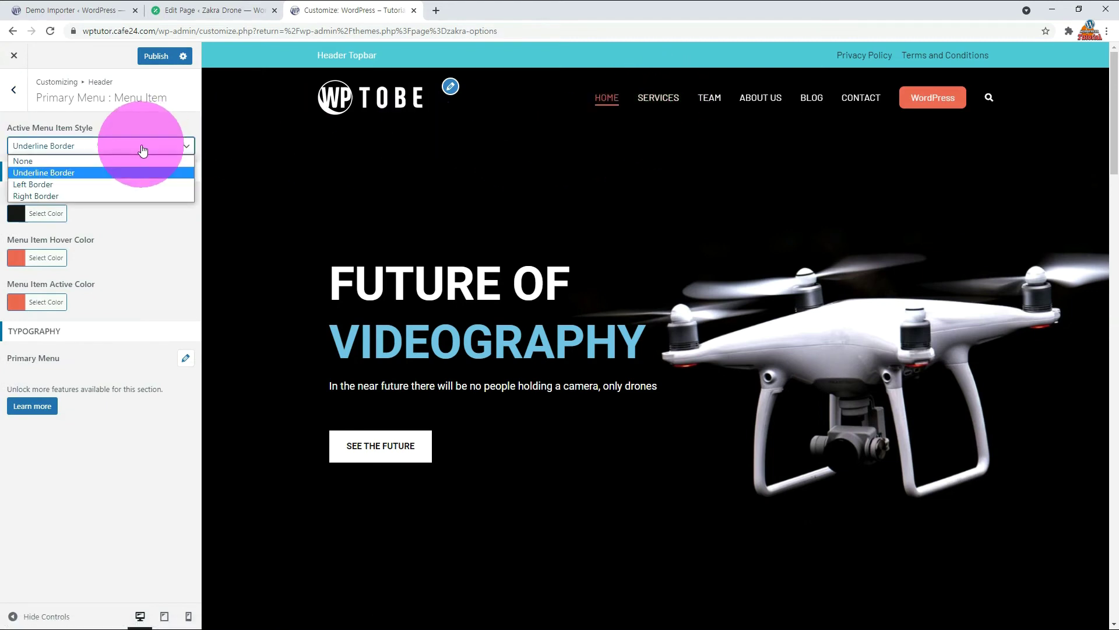
click(60, 183)
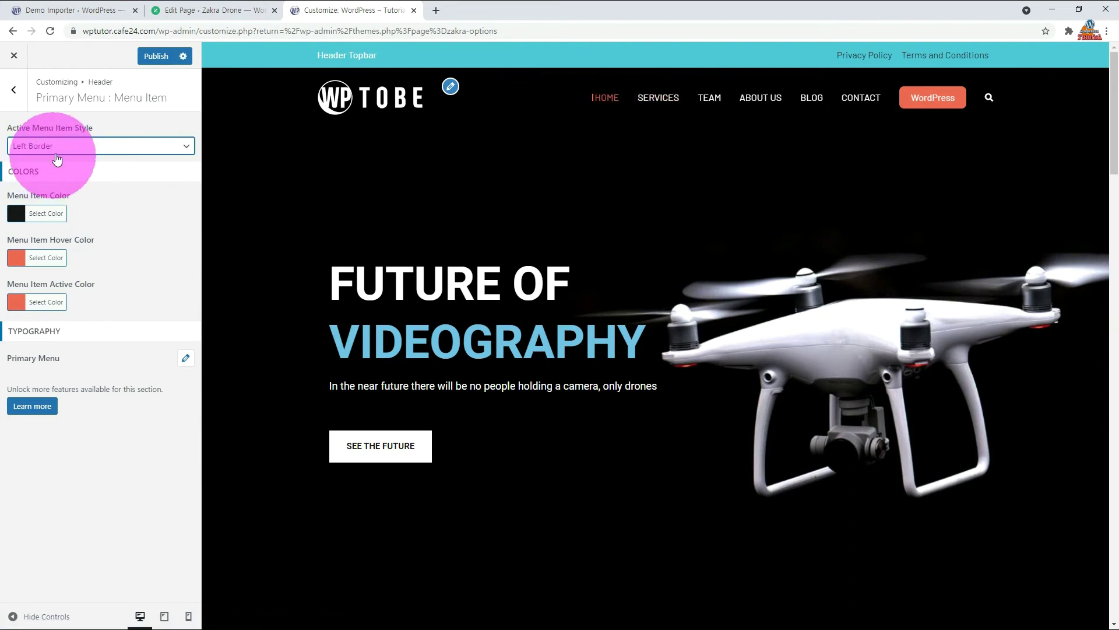
click(17, 92)
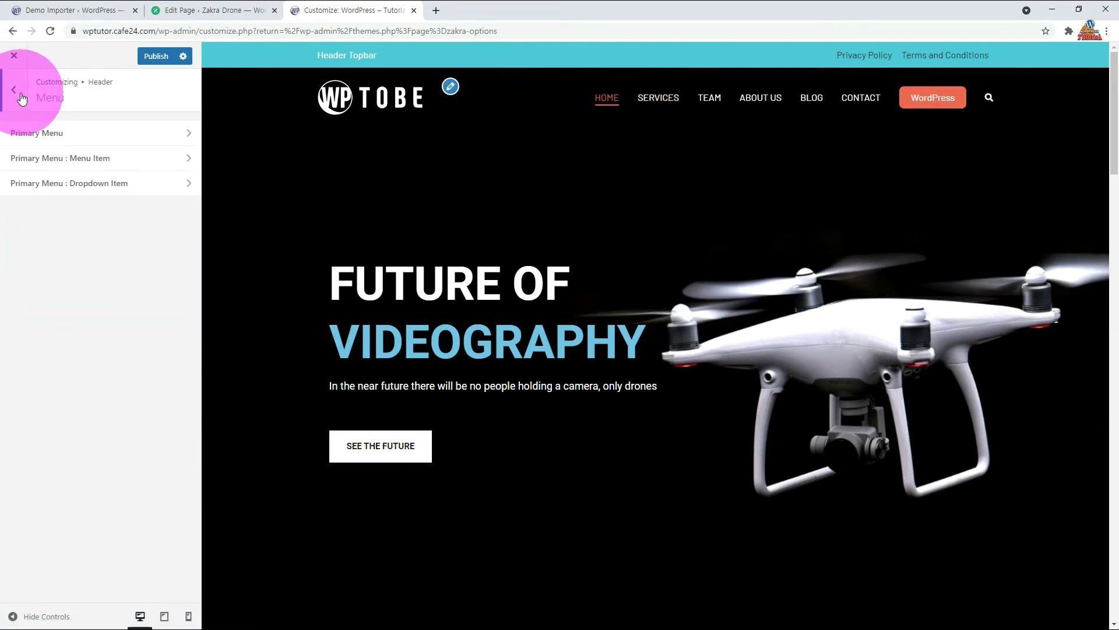
- Review the Primary Menu dropdown item typography, then return to the top-level Customizer panel
click(146, 184)
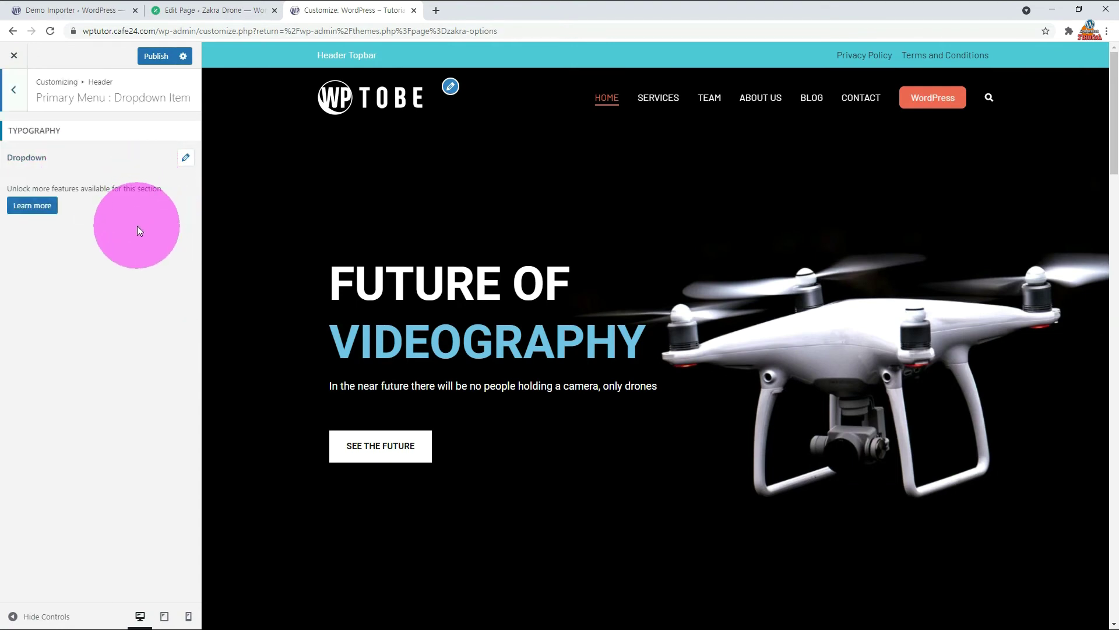
click(184, 157)
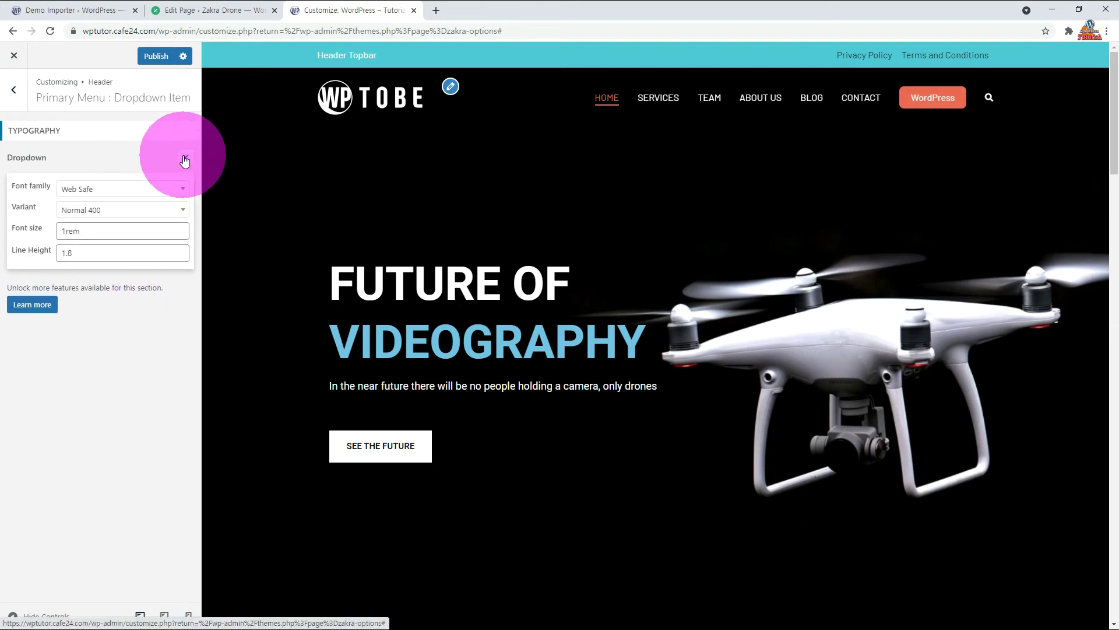
click(13, 87)
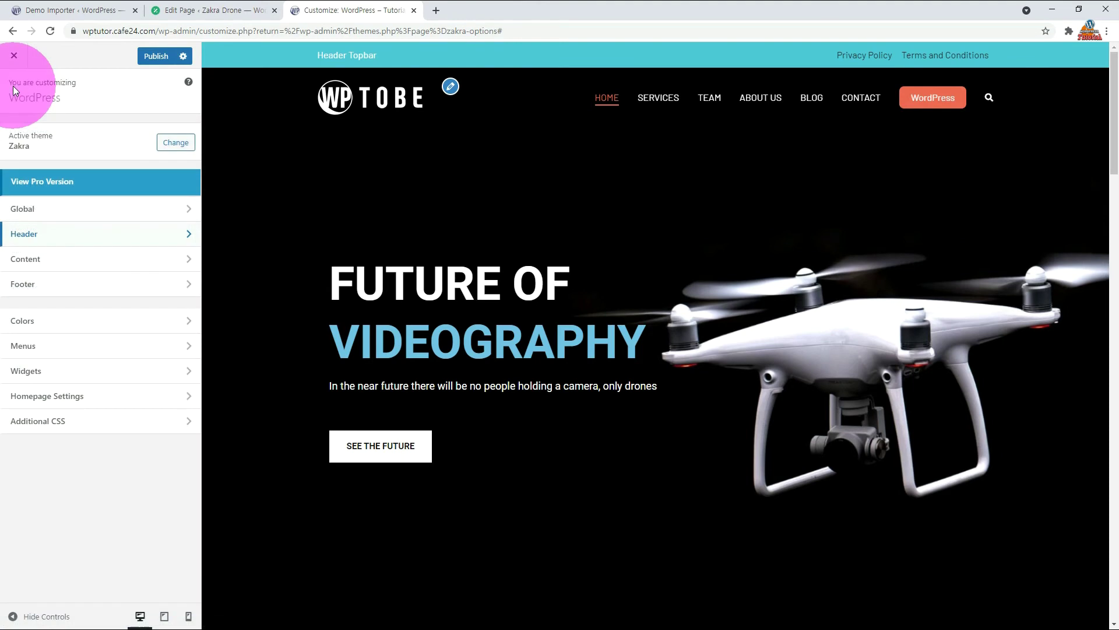
- Open Content > Page Header settings and load the Services page in the preview
click(129, 259)
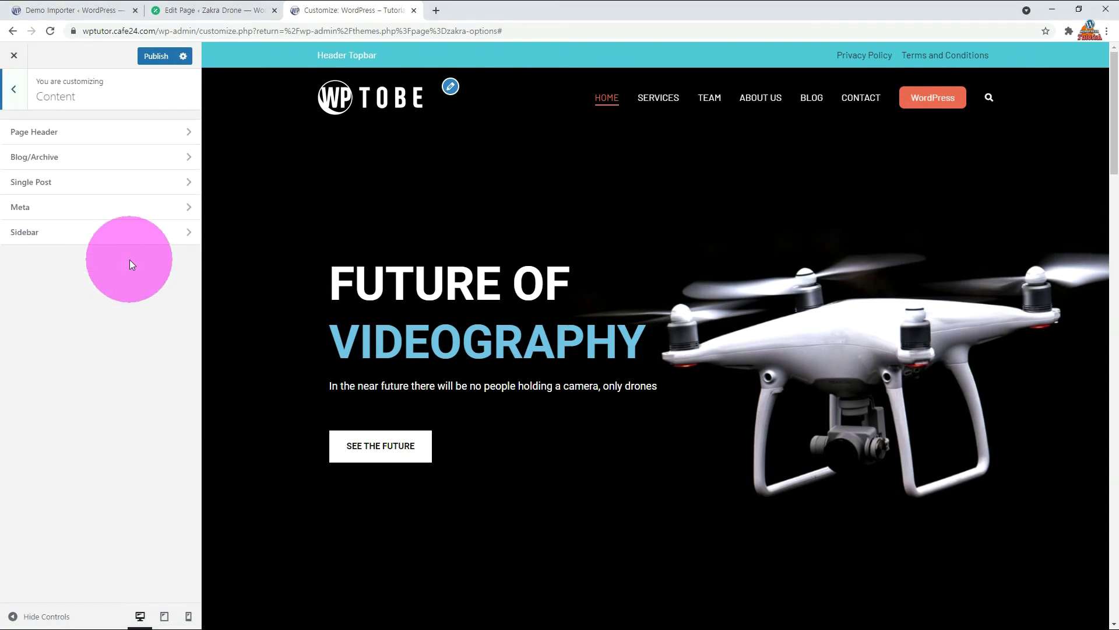
click(111, 132)
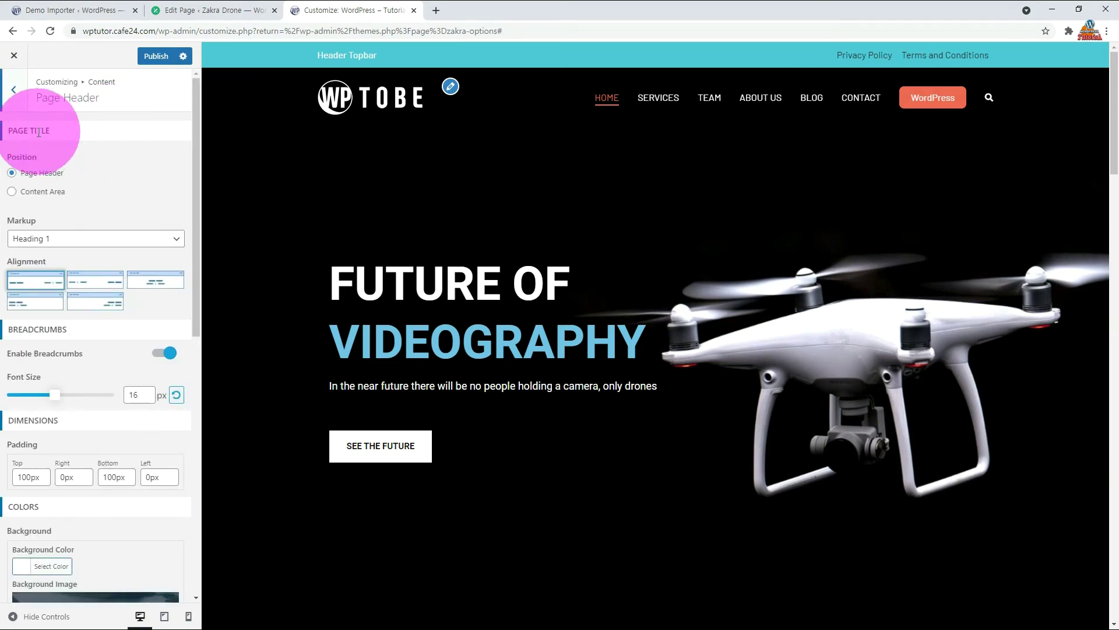
drag(39, 132, 13, 132)
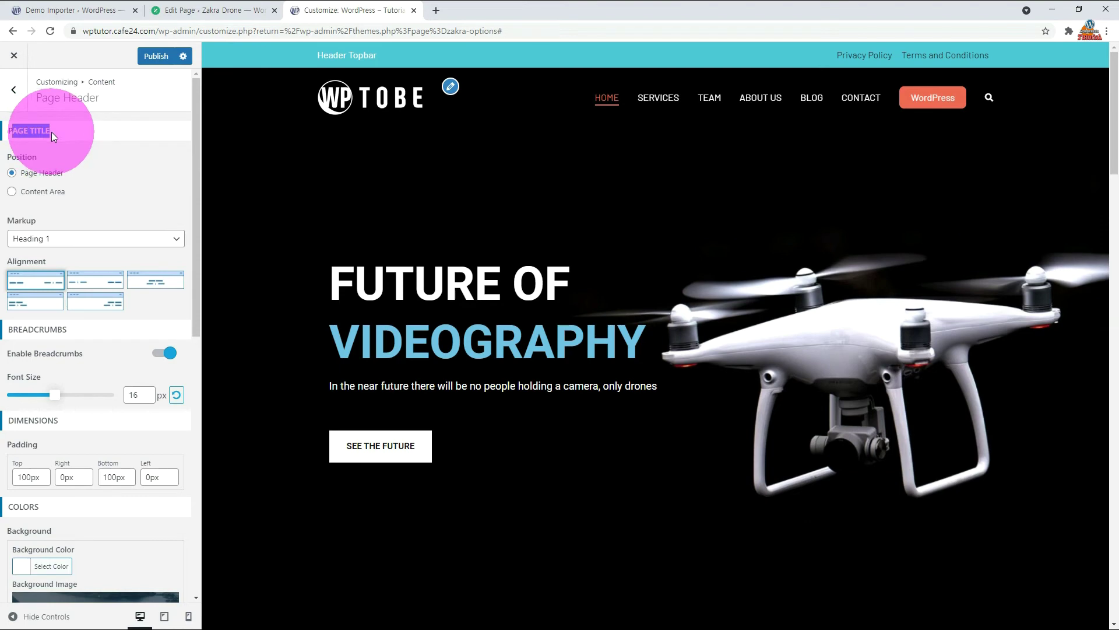
click(663, 108)
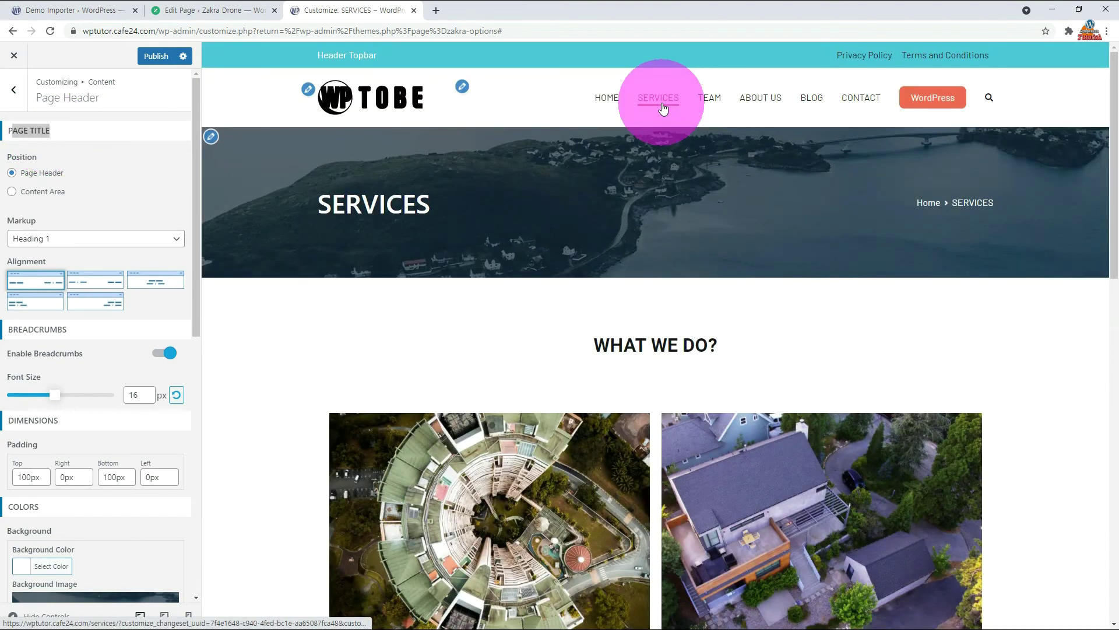
double_click(402, 206)
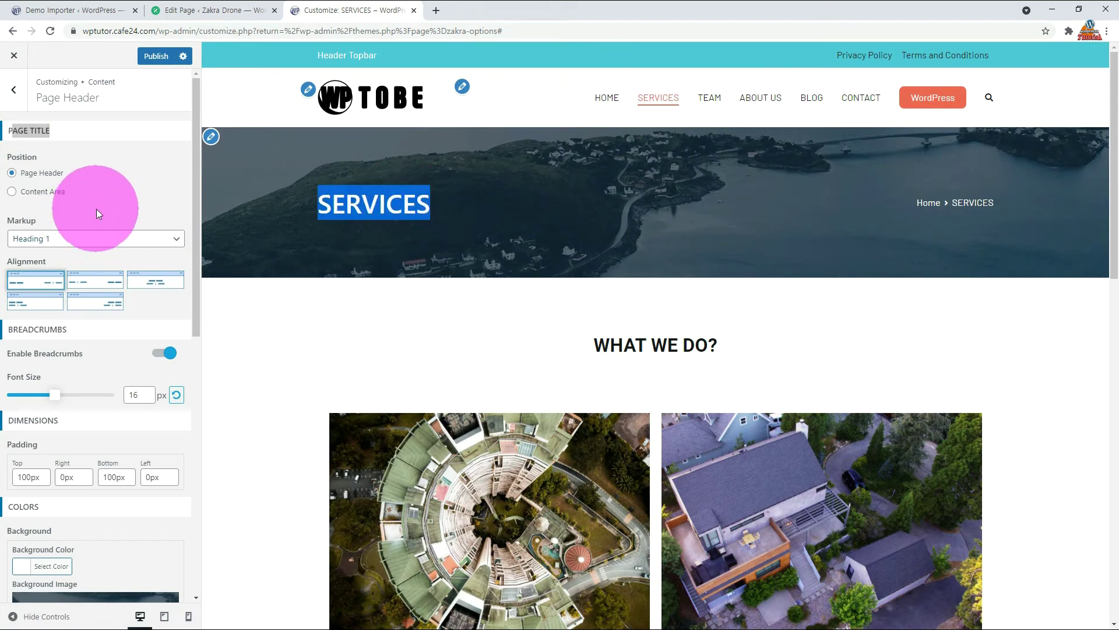
- Try the page header alignment options, keeping title left with breadcrumbs right
click(36, 194)
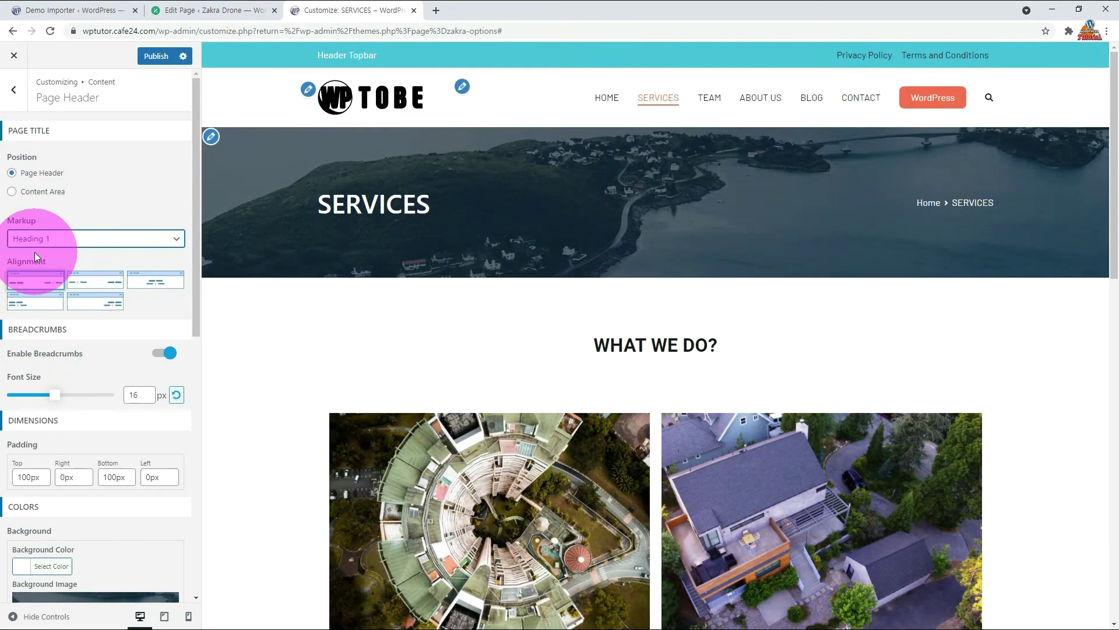
click(92, 284)
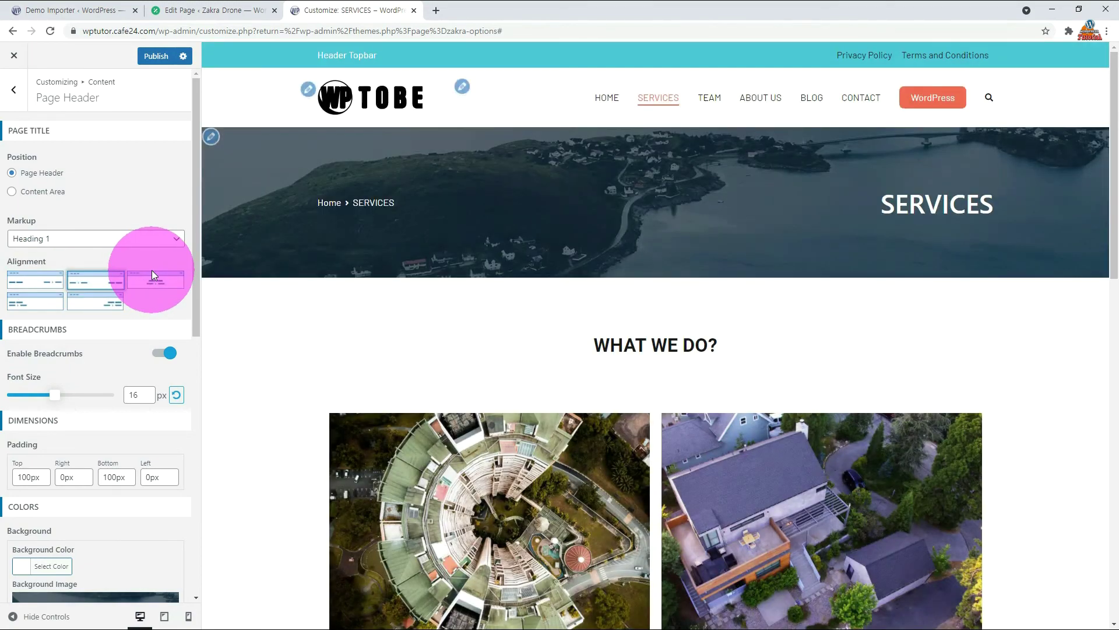
click(156, 281)
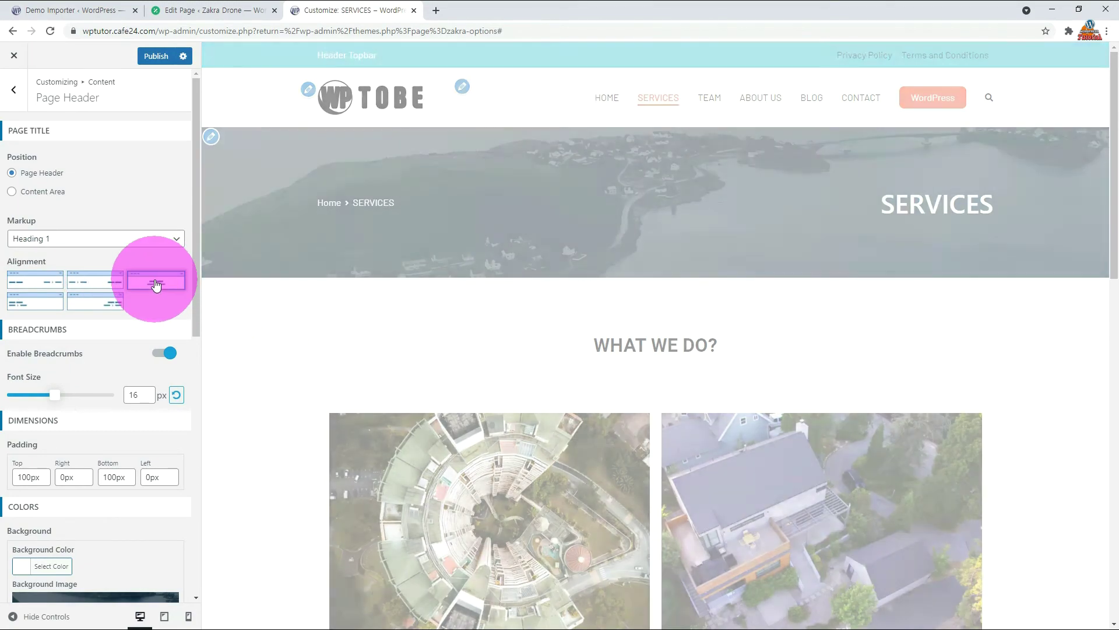
click(76, 302)
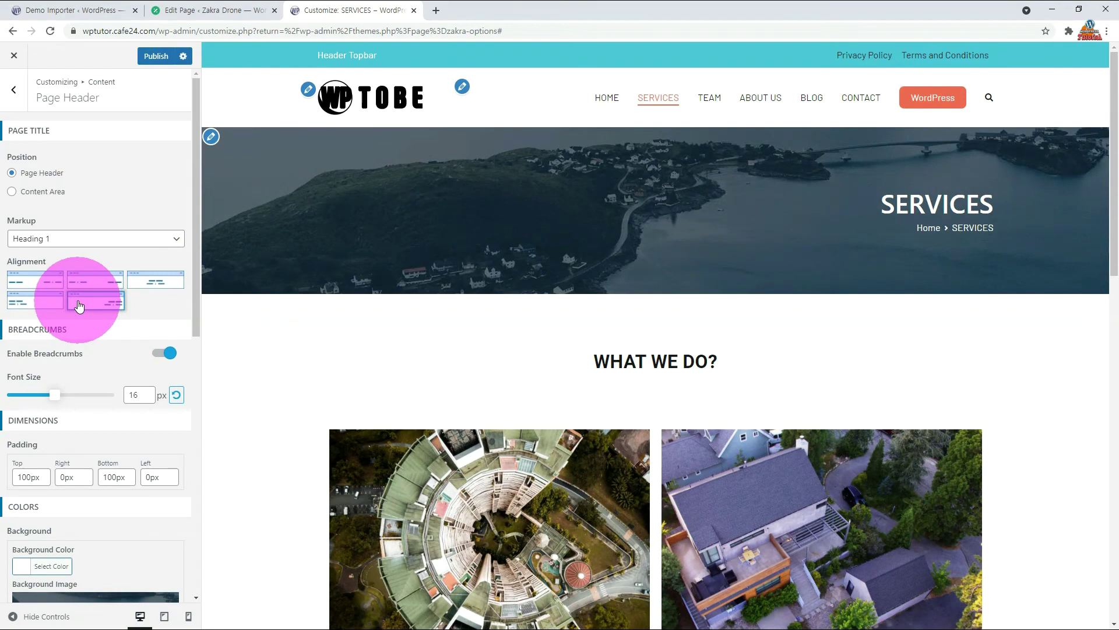
click(45, 284)
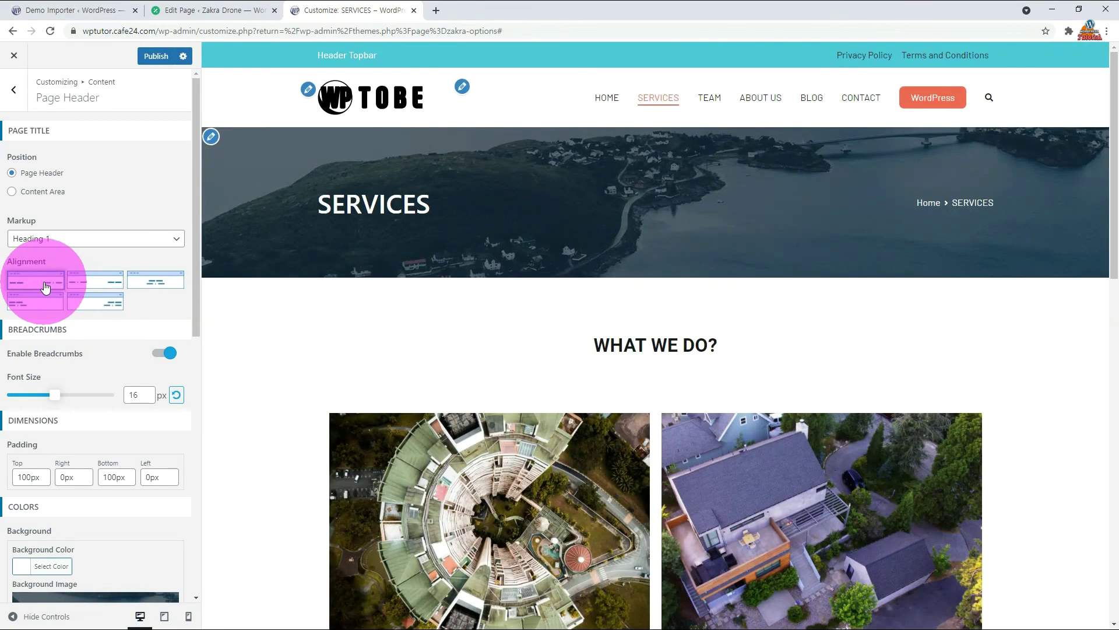
drag(45, 286, 50, 317)
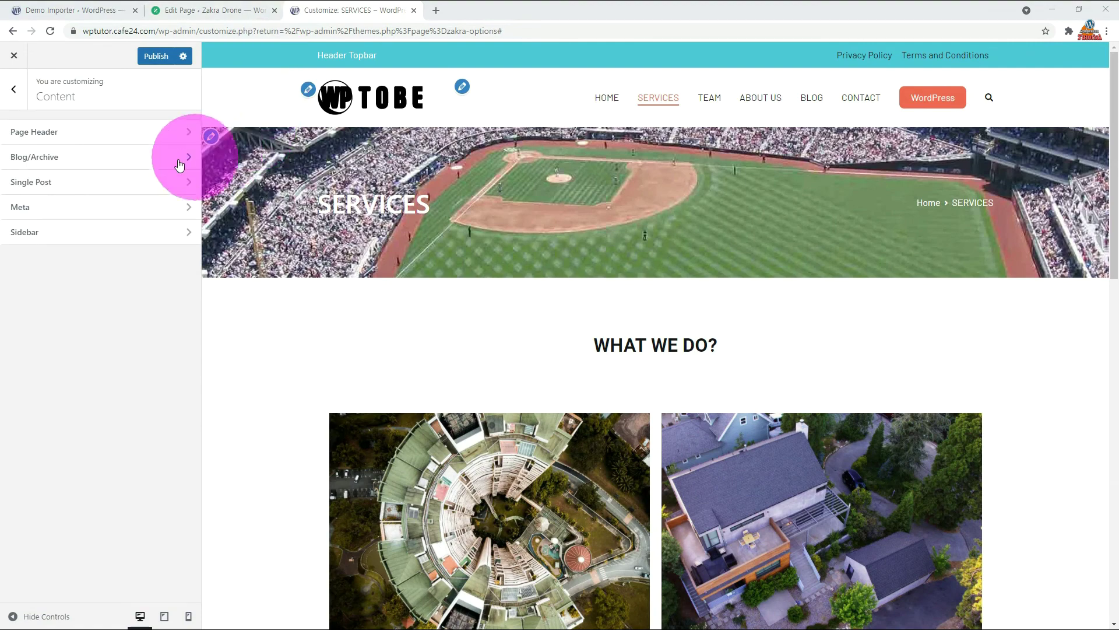
- Open Blog/Archive settings with the blog page previewed and show full post content
click(81, 163)
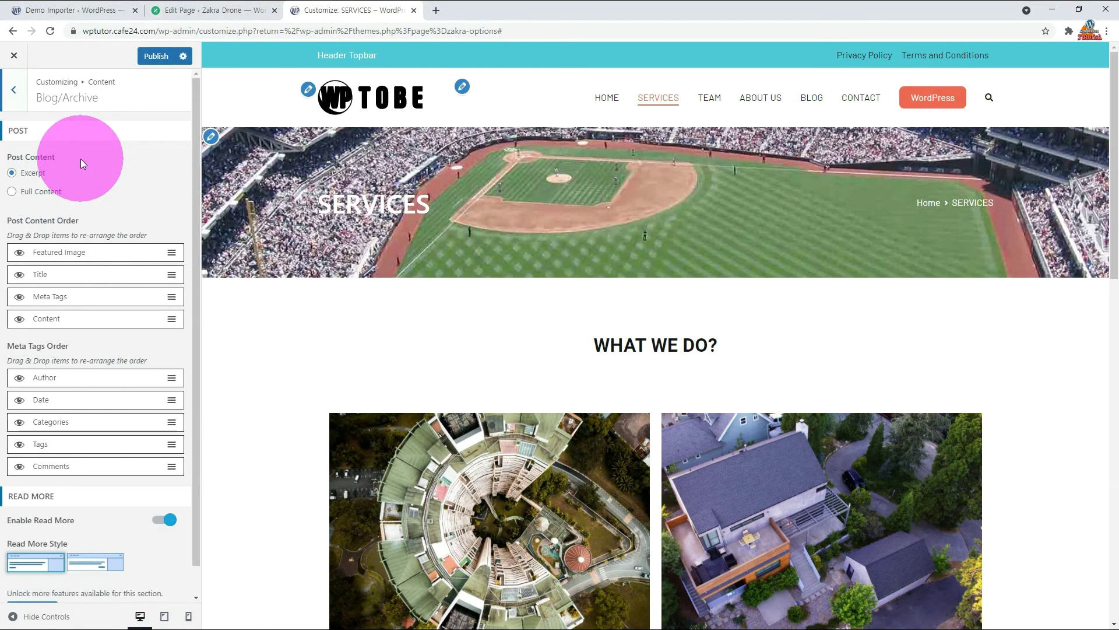
click(818, 98)
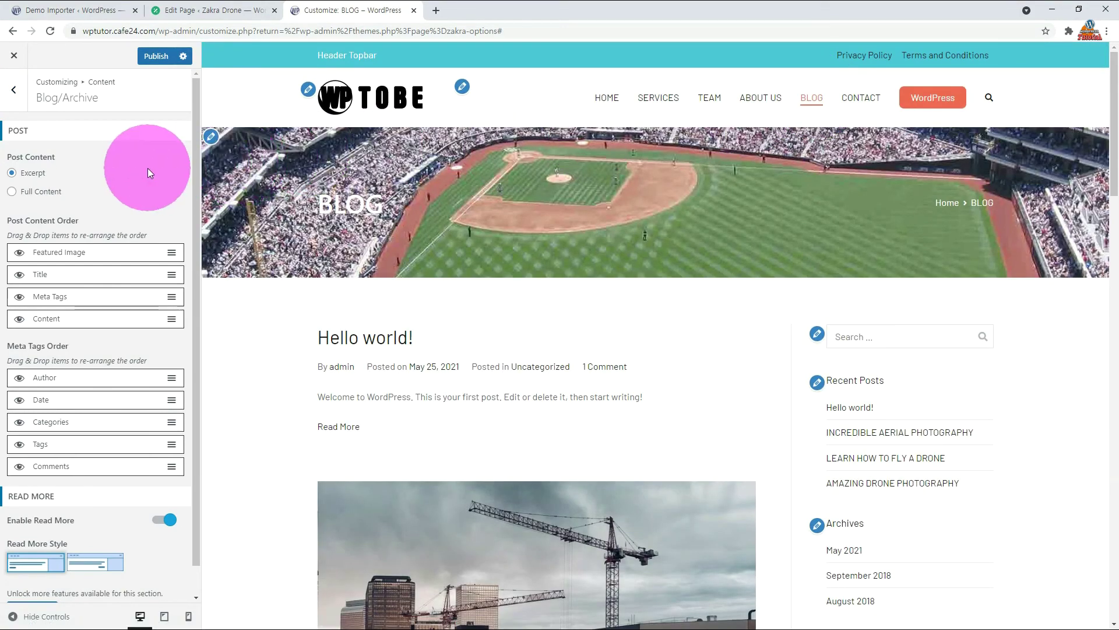
click(35, 196)
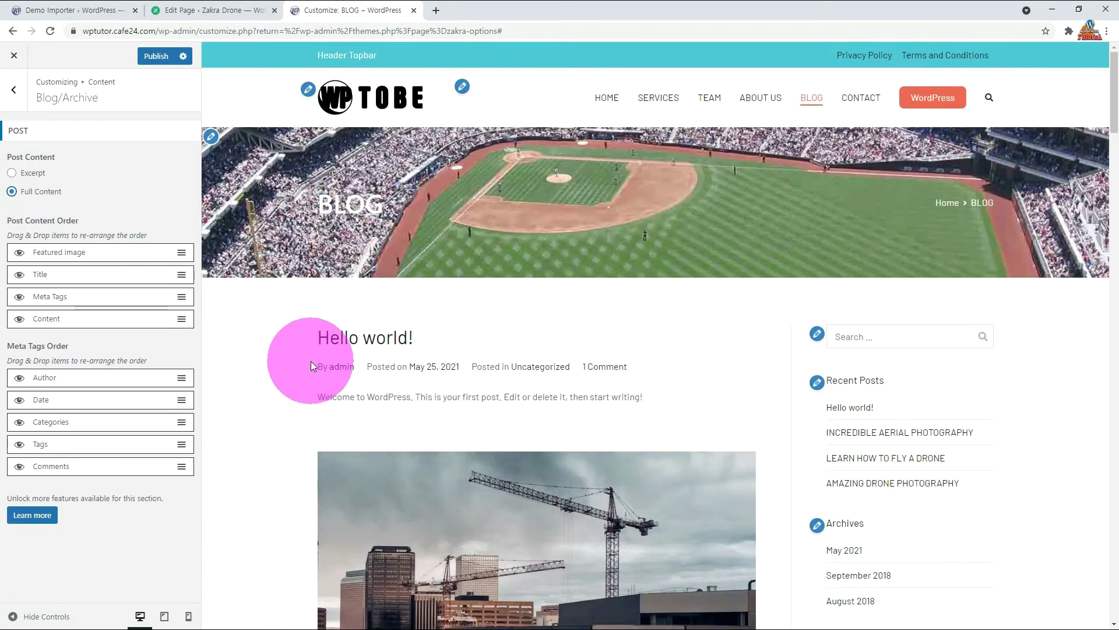
scroll(311, 361, down, 8)
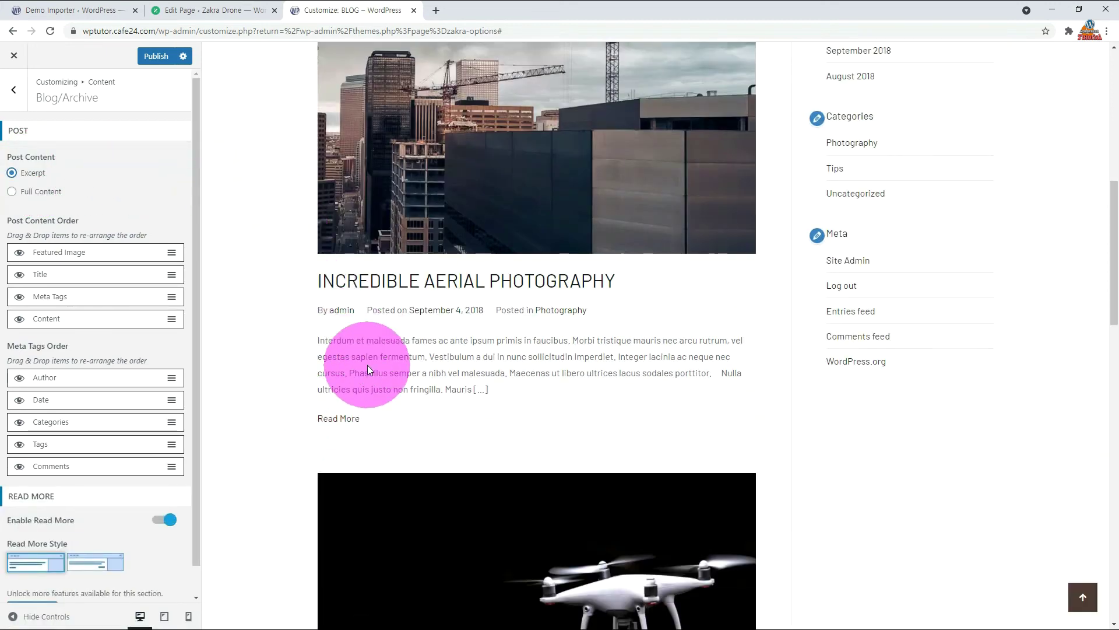
scroll(367, 365, up, 4)
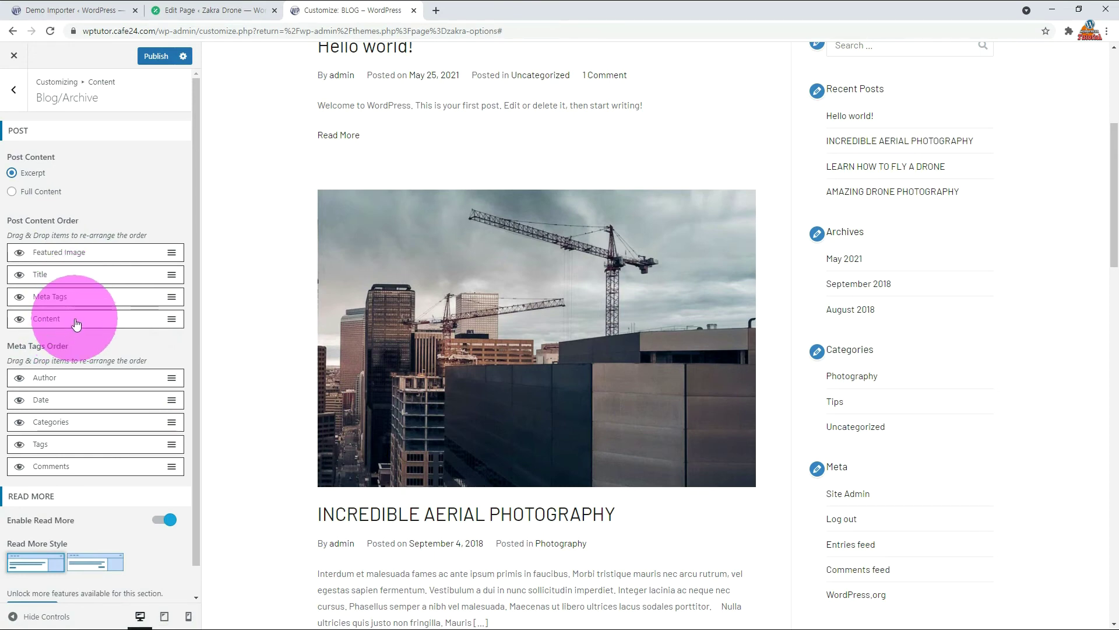
- Move the post title above the featured image, turn Read More back on, and publish
drag(52, 257, 55, 279)
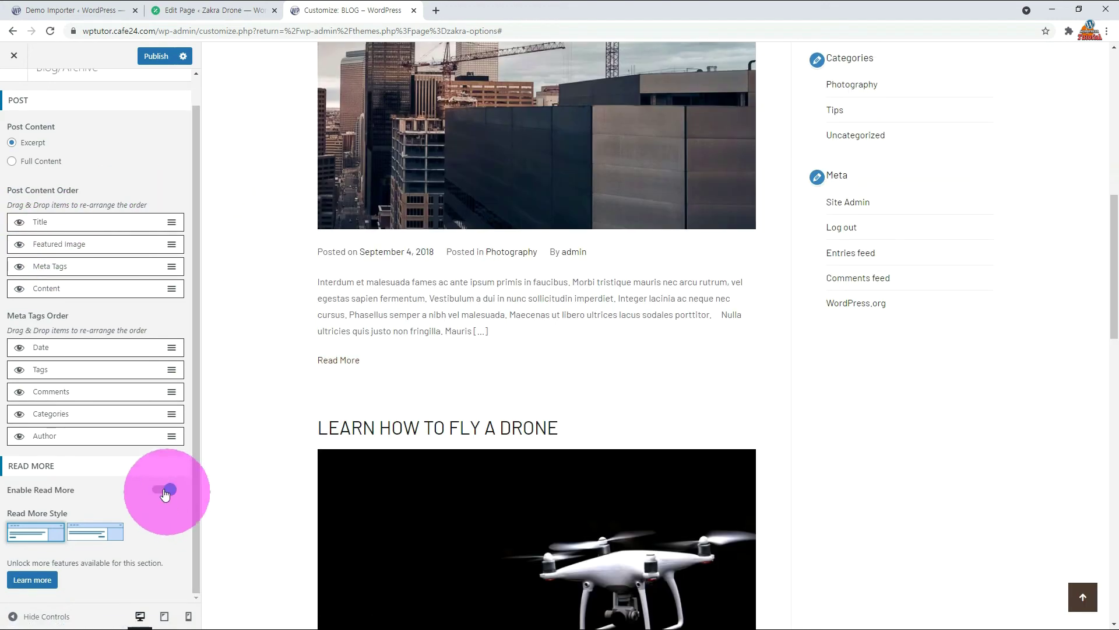
scroll(164, 491, up, 1)
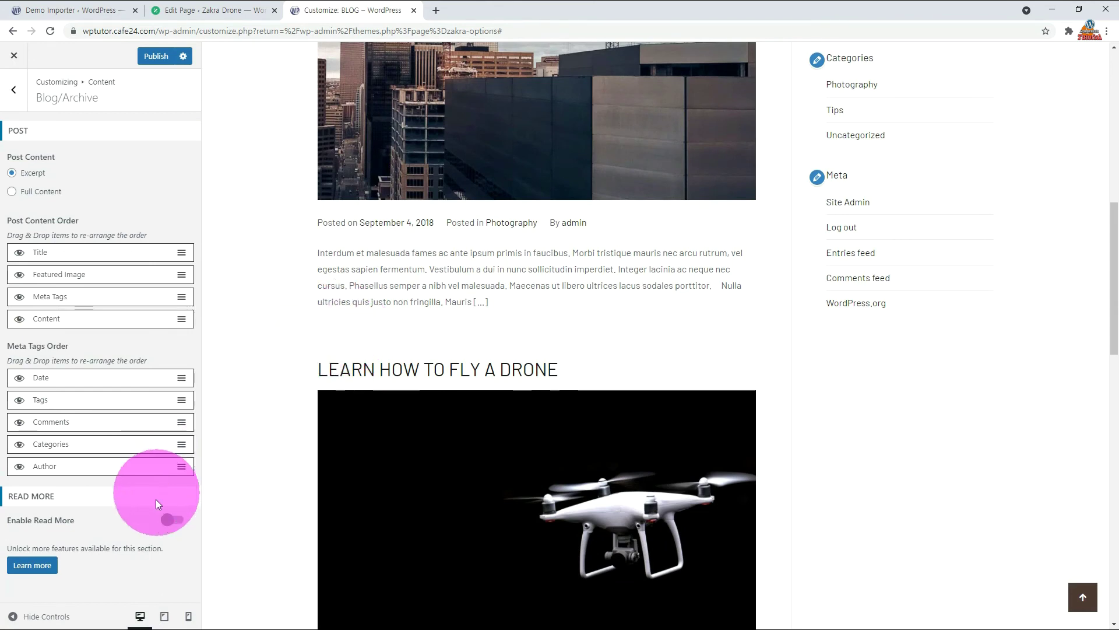
click(175, 521)
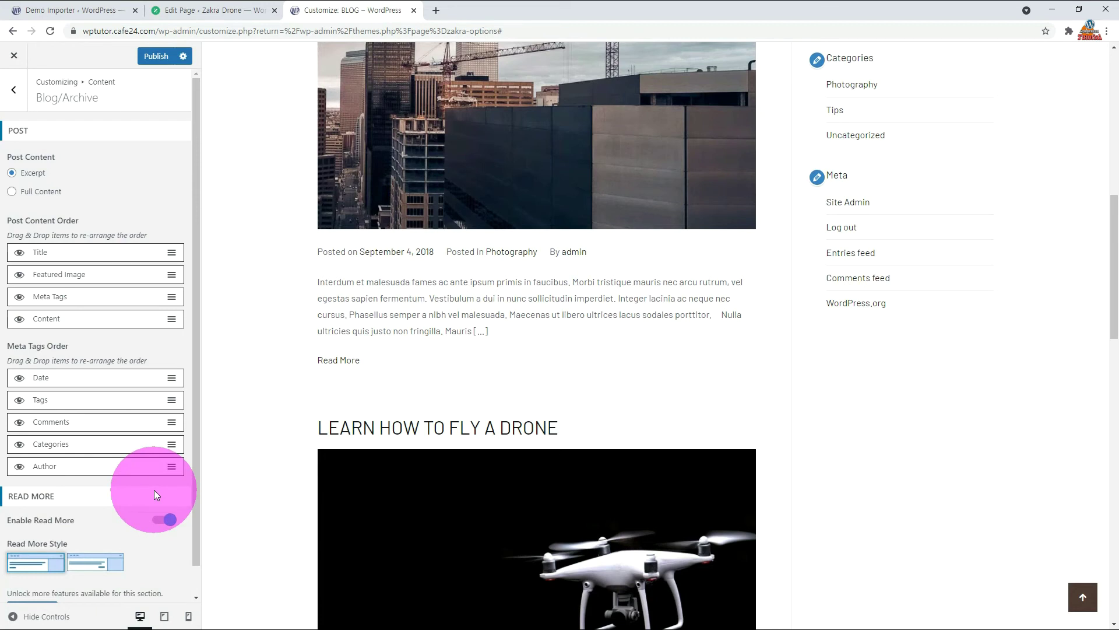
click(156, 56)
key(Escape)
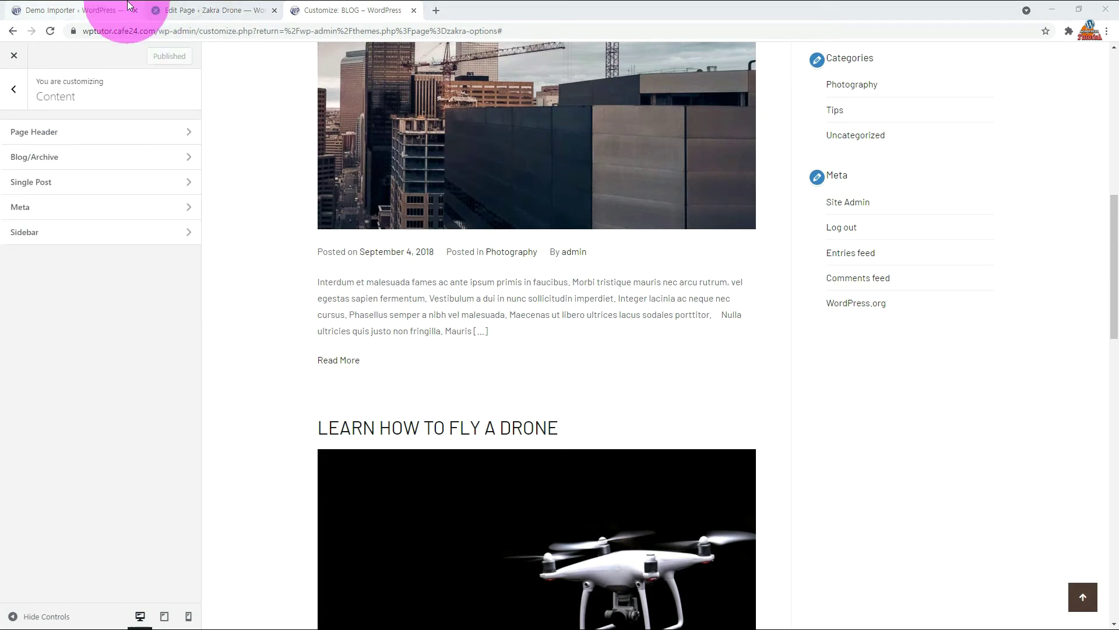
- Preview the INCREDIBLE AERIAL PHOTOGRAPHY post while checking the Single Post layout settings
click(159, 191)
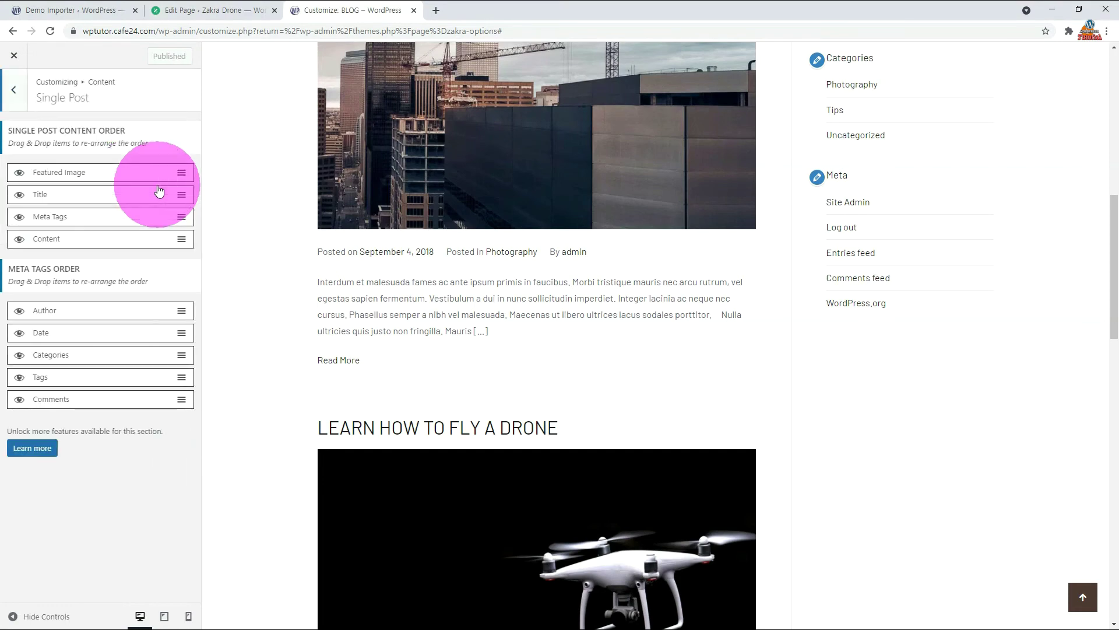
click(356, 359)
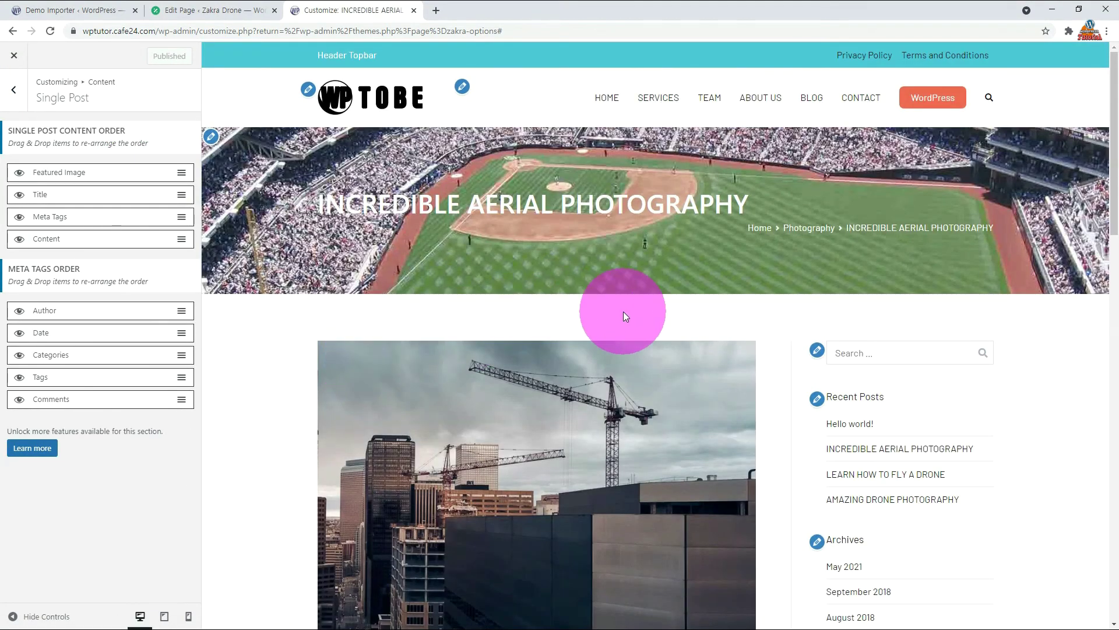
scroll(627, 310, down, 3)
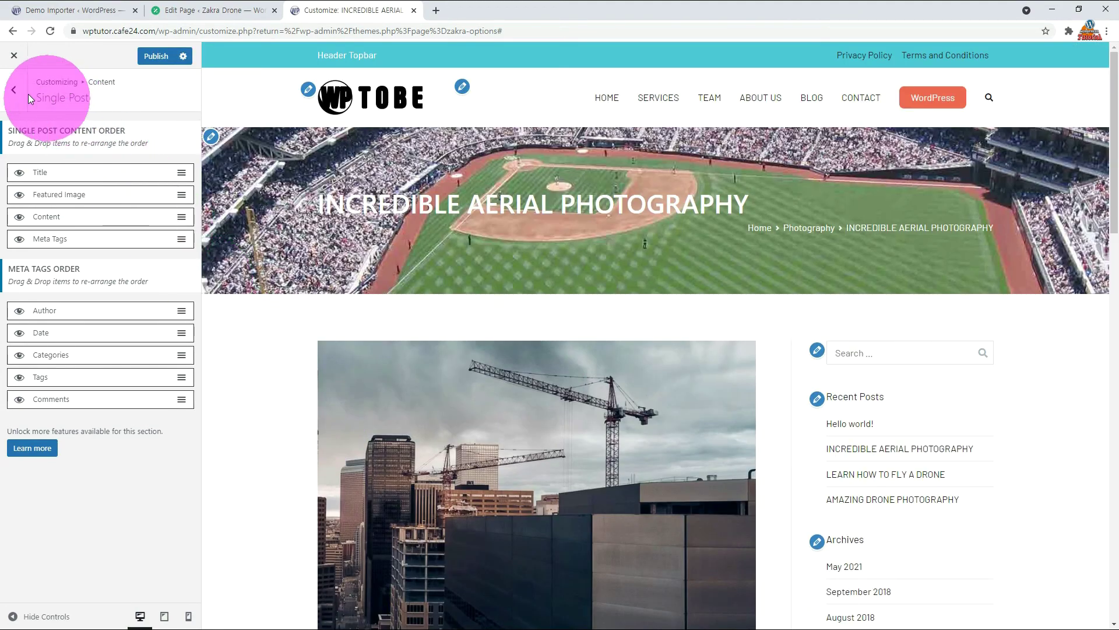
click(20, 92)
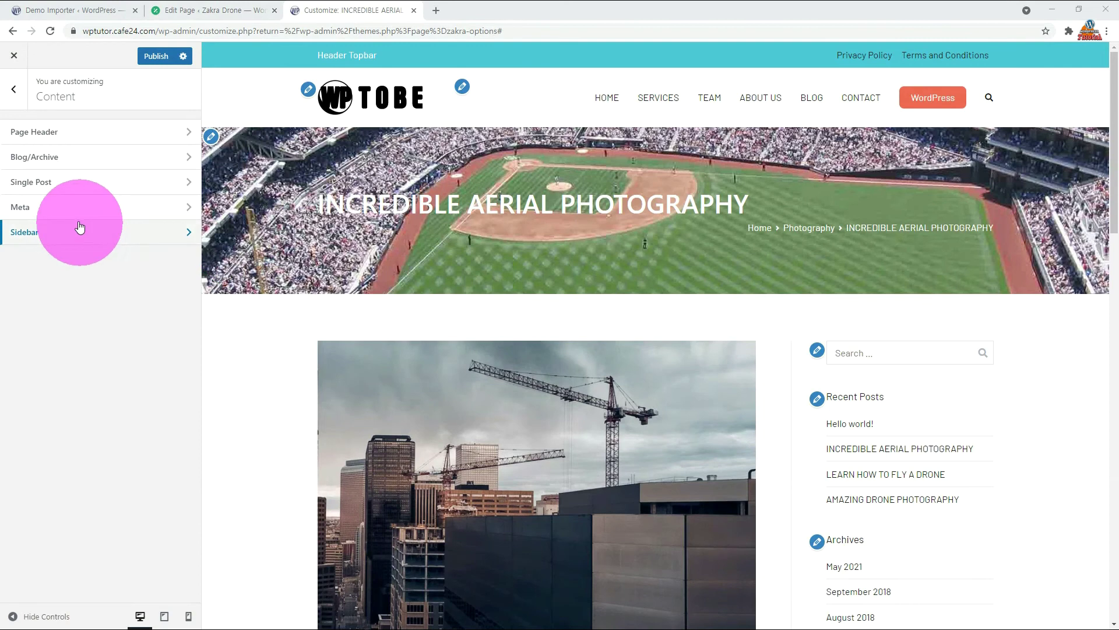
- Switch the post meta to the second, icon-based Meta Style and bring up Sidebar settings
click(89, 208)
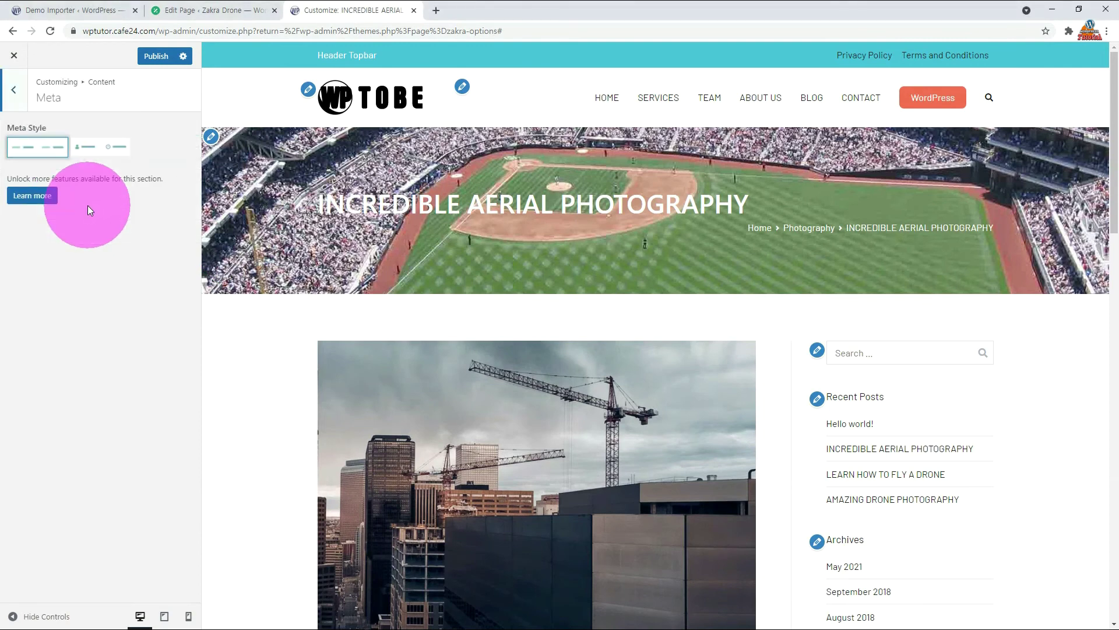
scroll(260, 257, down, 15)
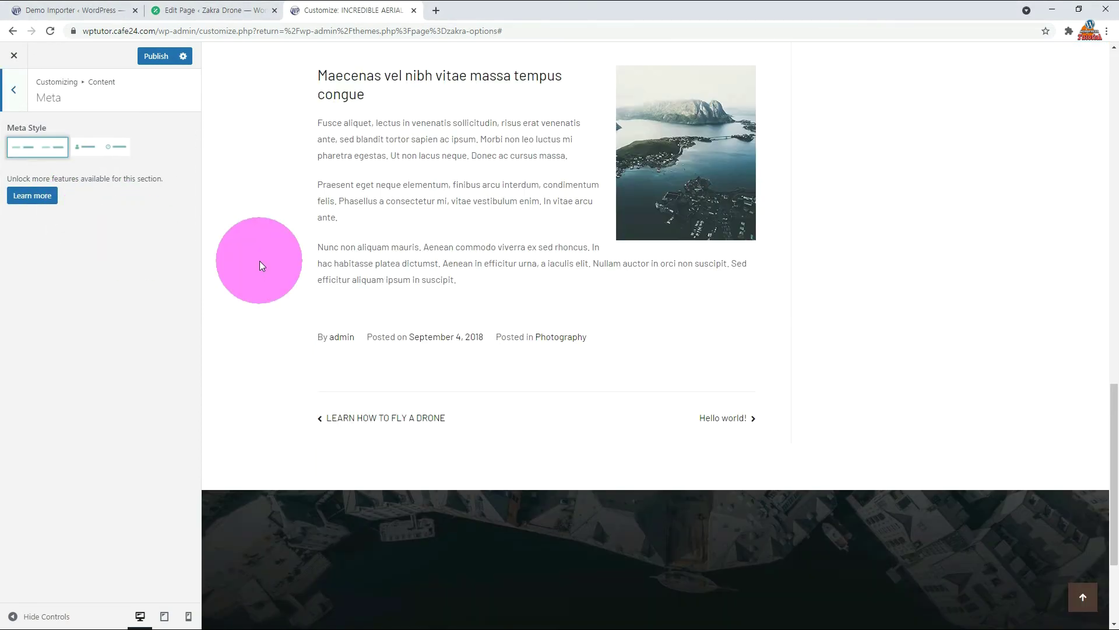
click(120, 158)
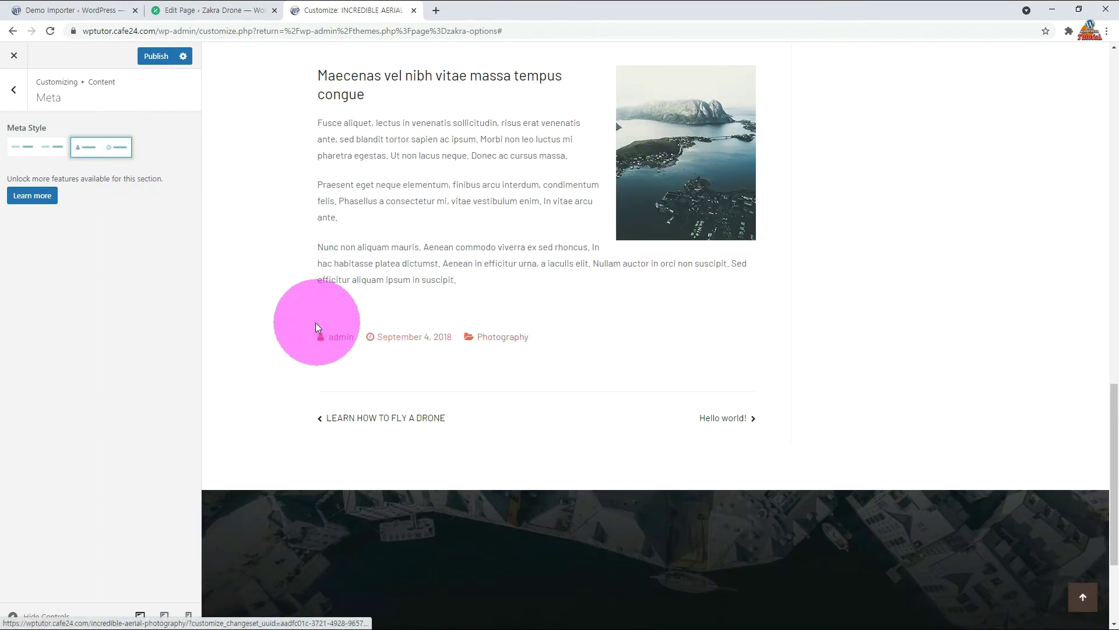
click(14, 89)
click(138, 233)
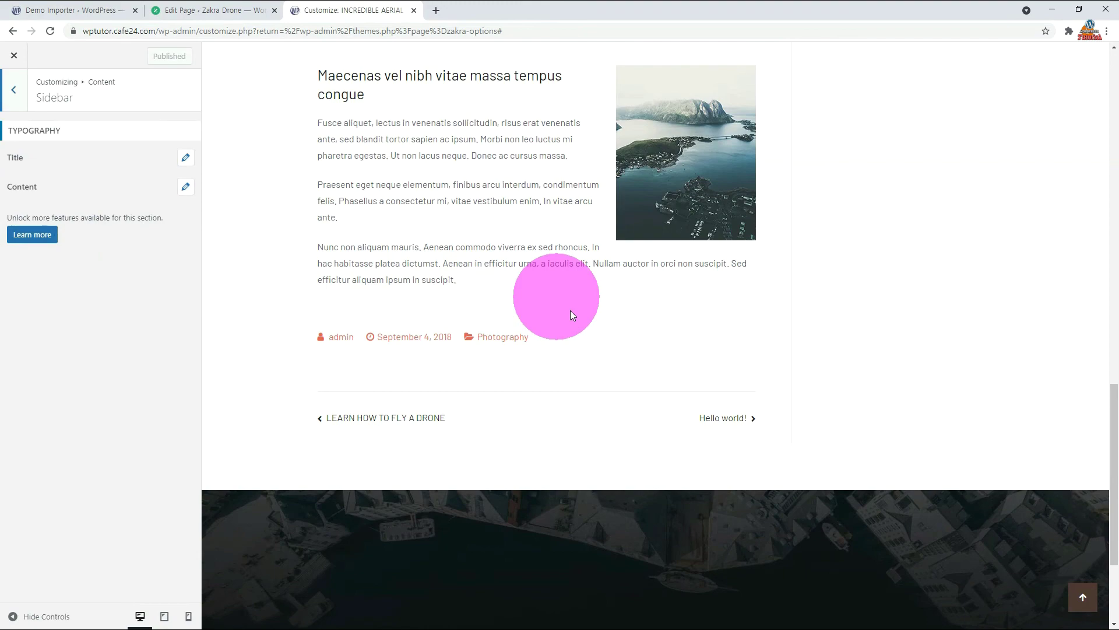
- Set the sidebar widget title font family to Alegreya, then head to the Footer panel
scroll(917, 383, up, 1)
scroll(757, 346, up, 15)
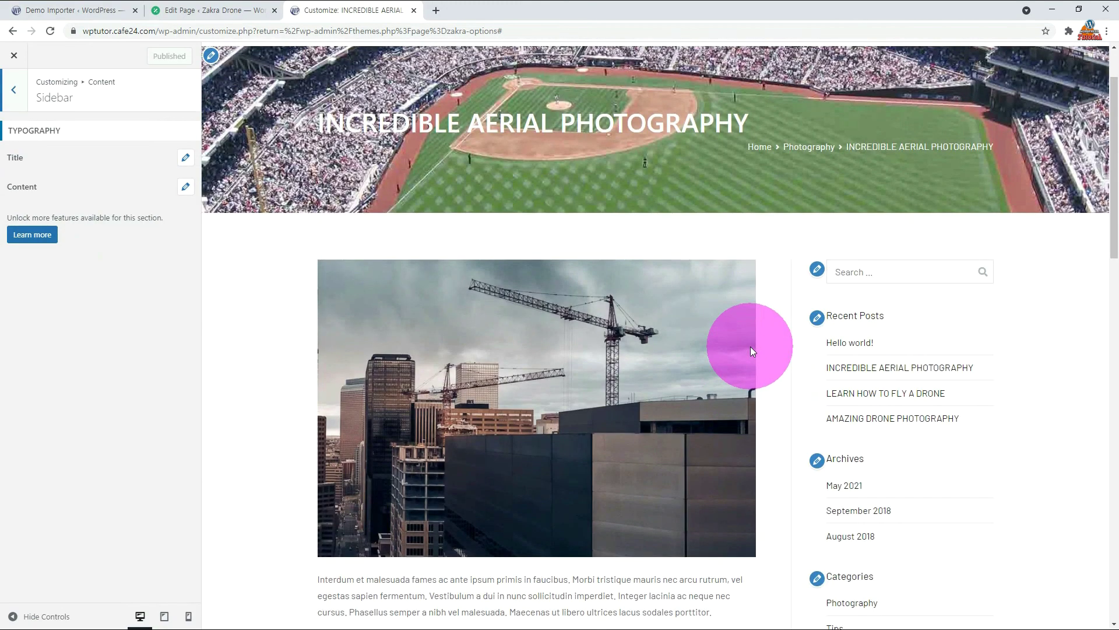
click(186, 158)
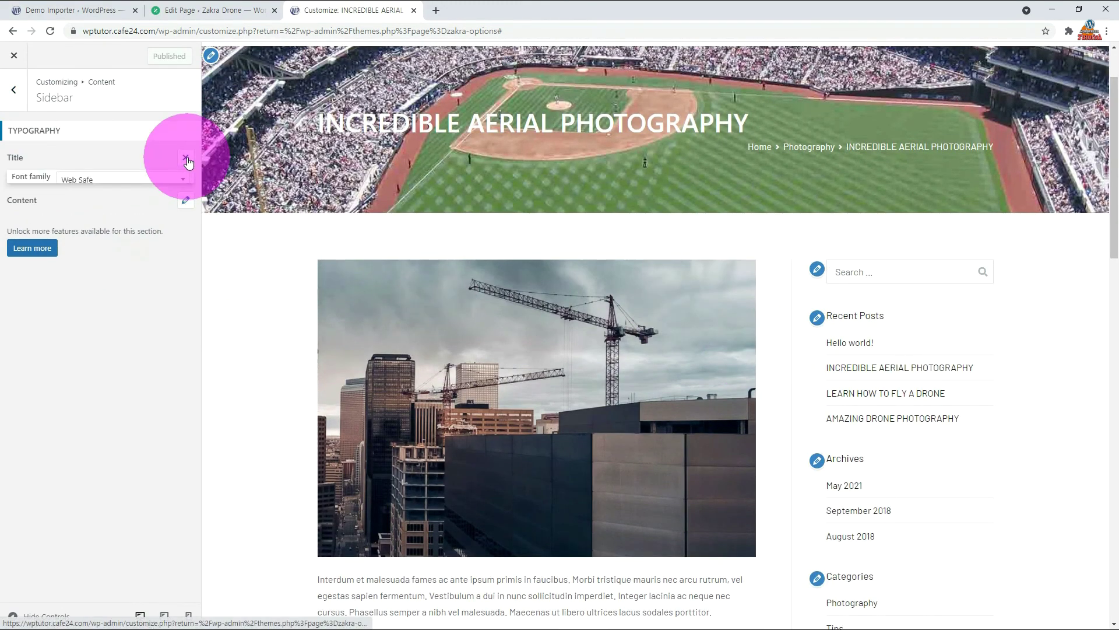
click(186, 286)
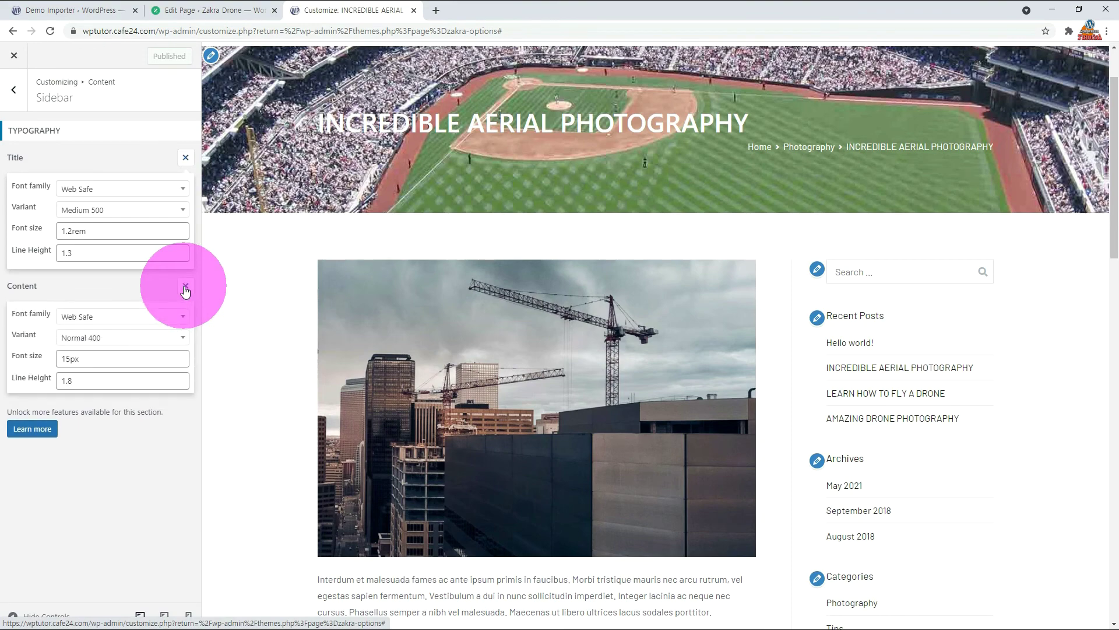
click(130, 190)
scroll(138, 263, down, 5)
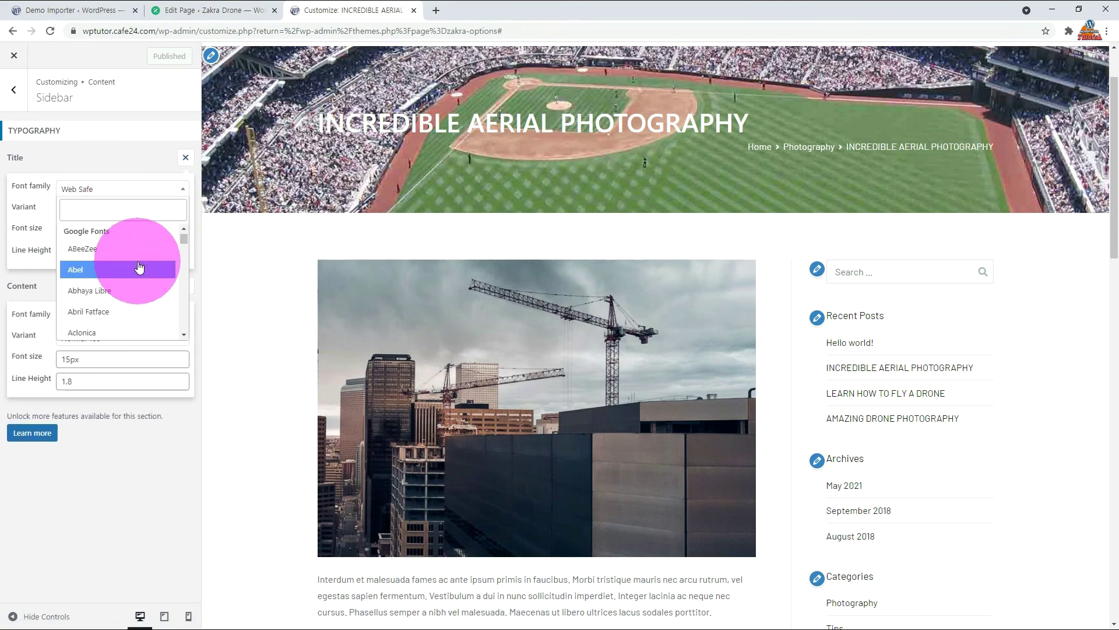
click(134, 259)
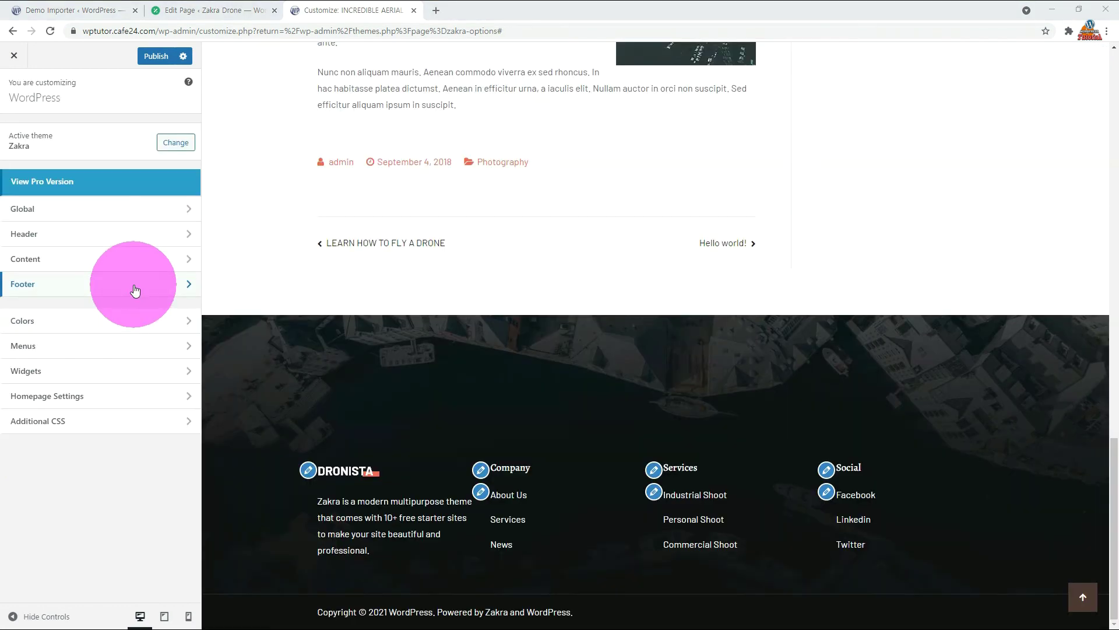
click(134, 289)
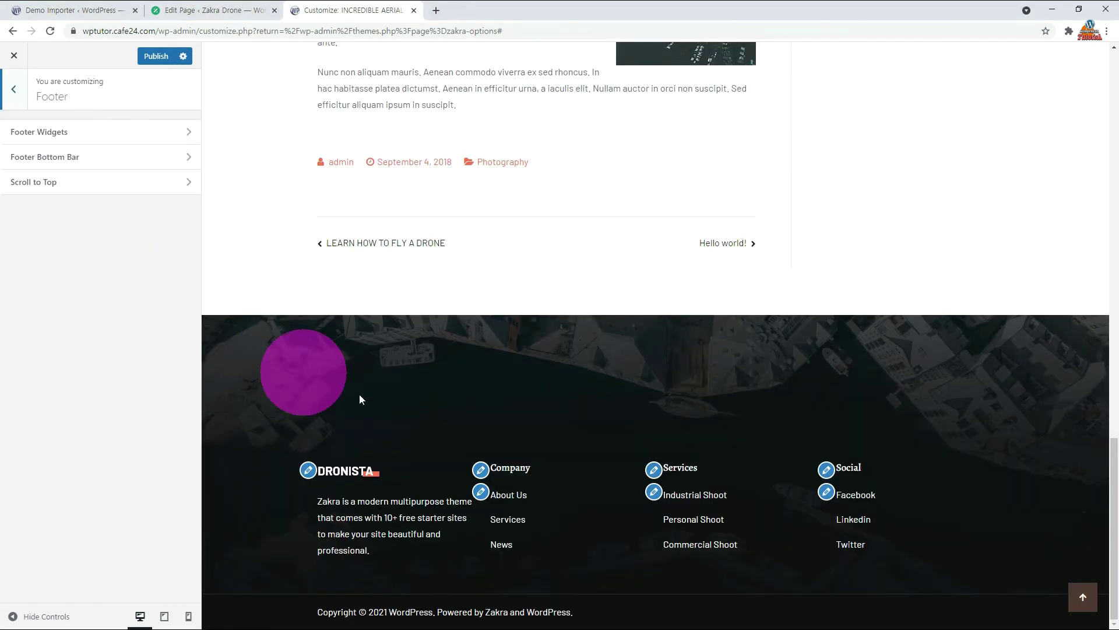
- Toggle footer widgets off and on, try two columns, then settle on the four-column layout
click(145, 134)
click(163, 129)
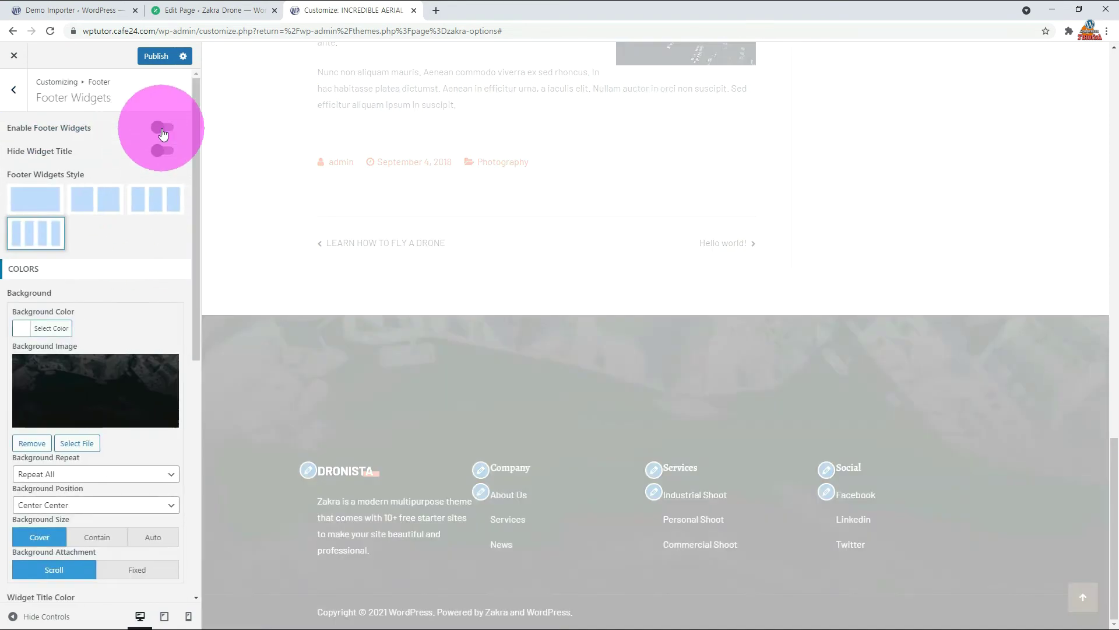
click(175, 127)
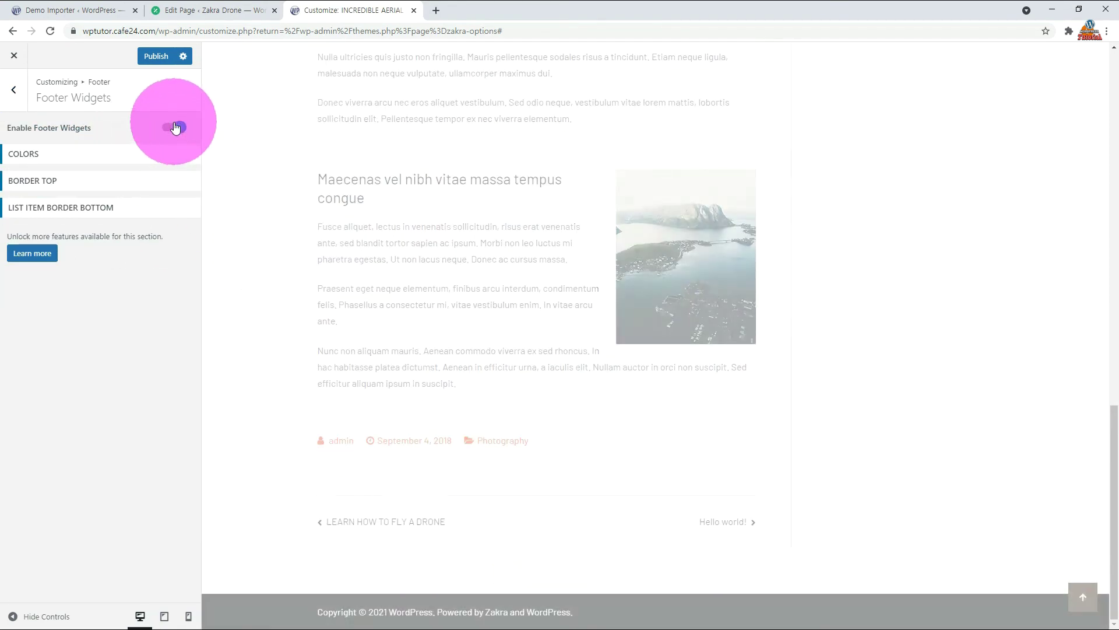
click(100, 201)
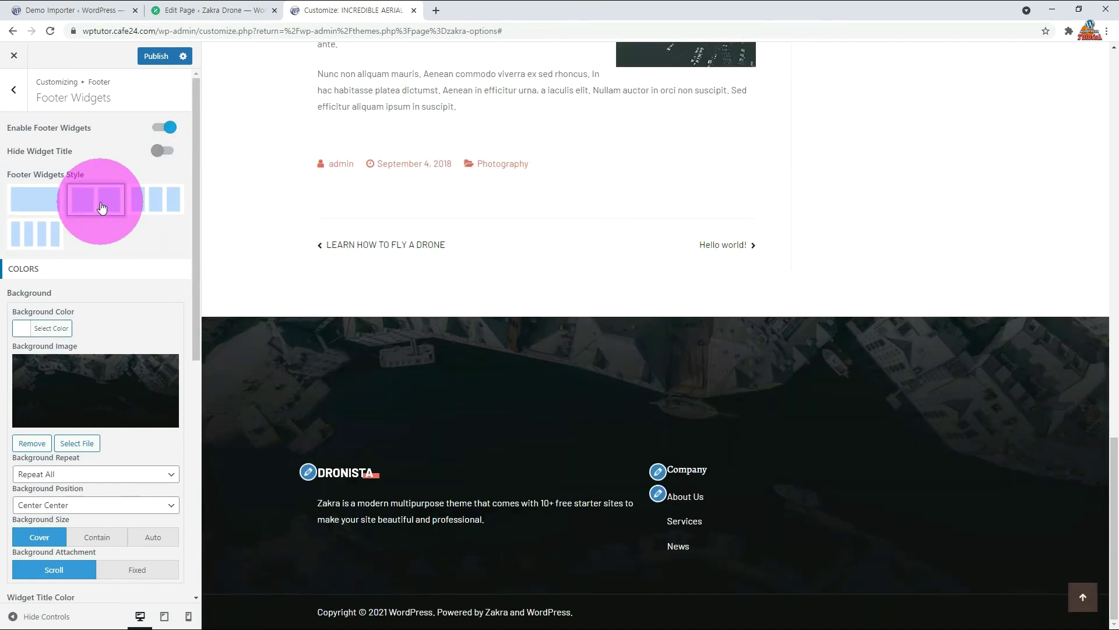
click(35, 236)
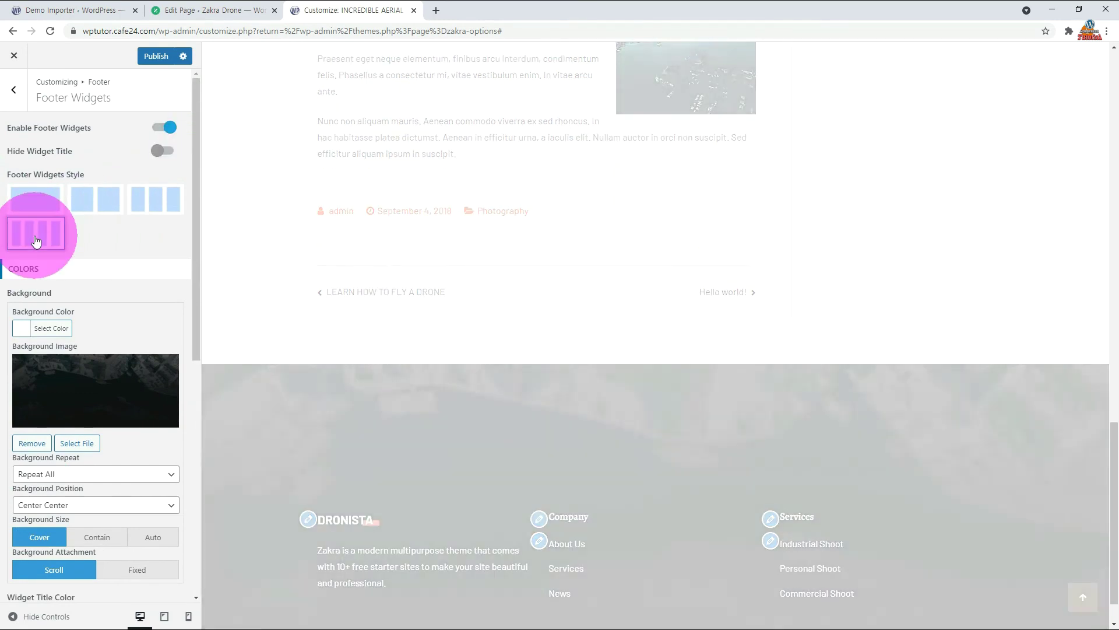
- Review the remaining footer widget options and bring up the Footer Bottom Bar settings
scroll(130, 233, down, 2)
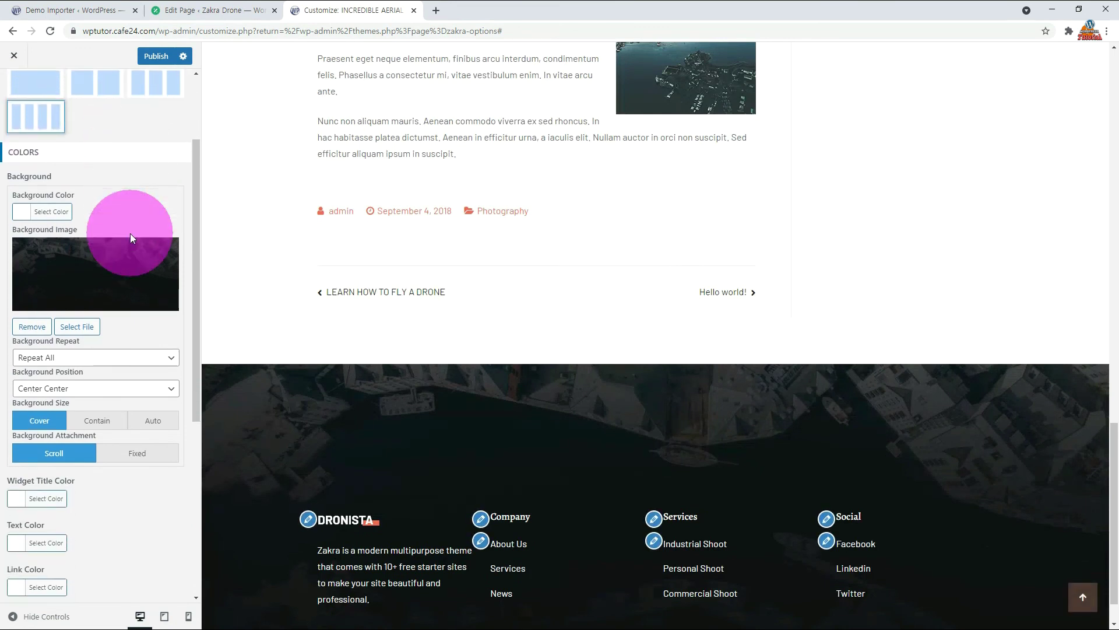
scroll(299, 415, down, 1)
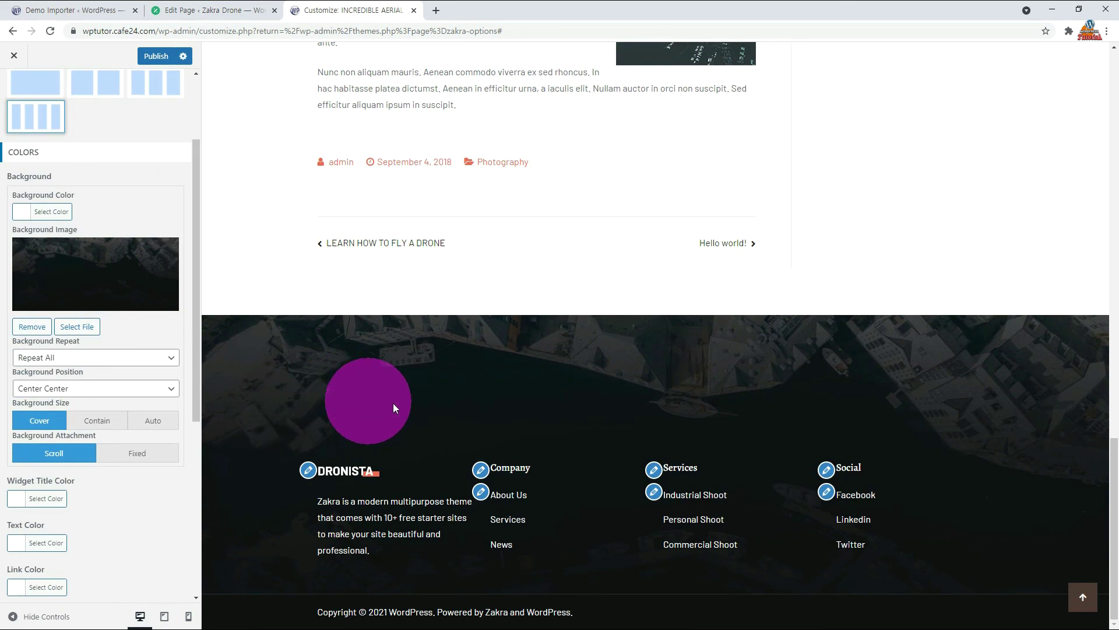
scroll(105, 290, up, 3)
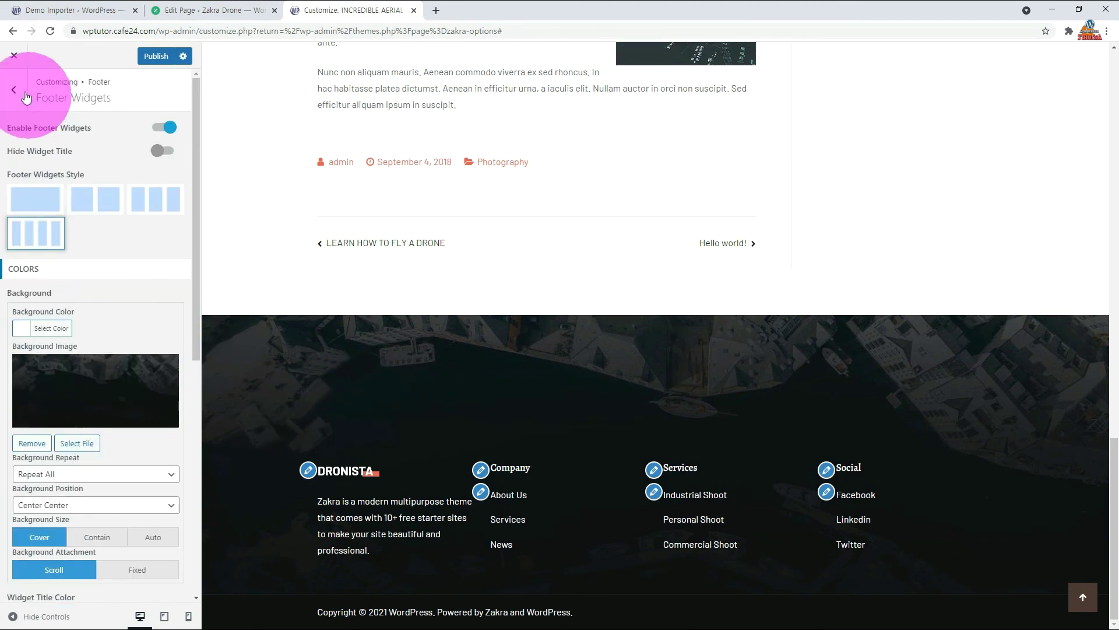
click(14, 88)
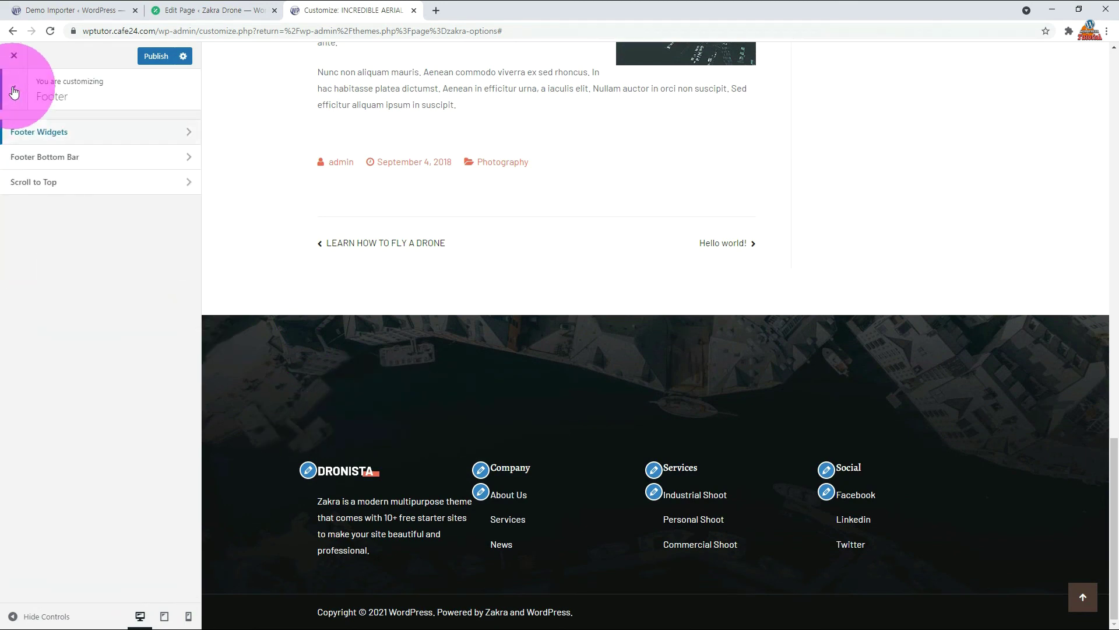
click(50, 158)
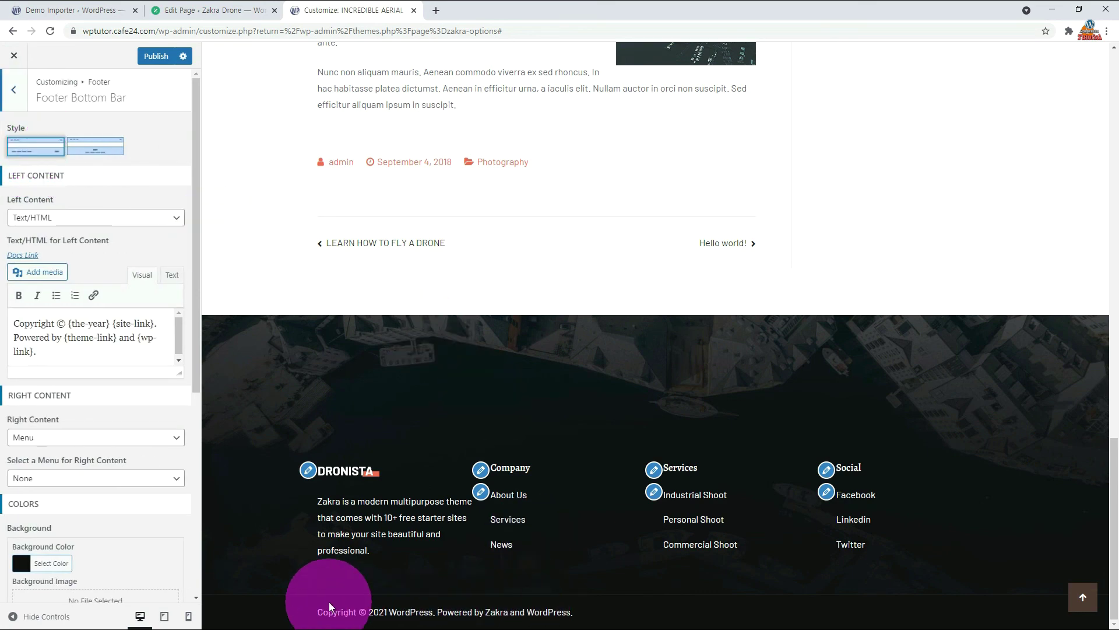
- Keep the first bottom bar style, set the copyright to 'Copyright © WordPress Tutorial', and publish
click(99, 148)
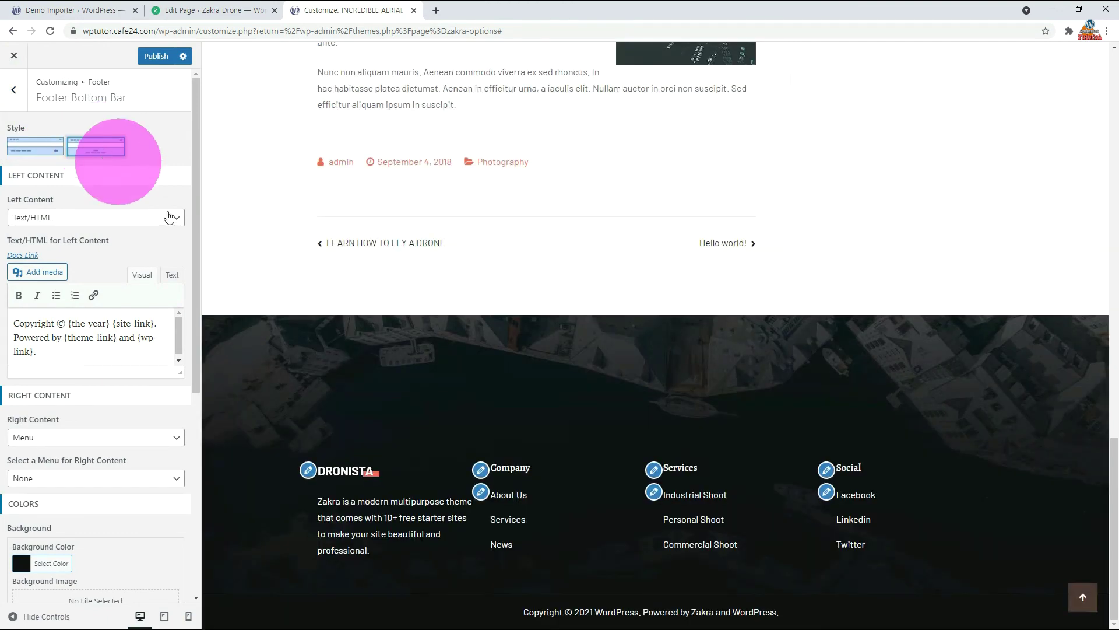
click(45, 150)
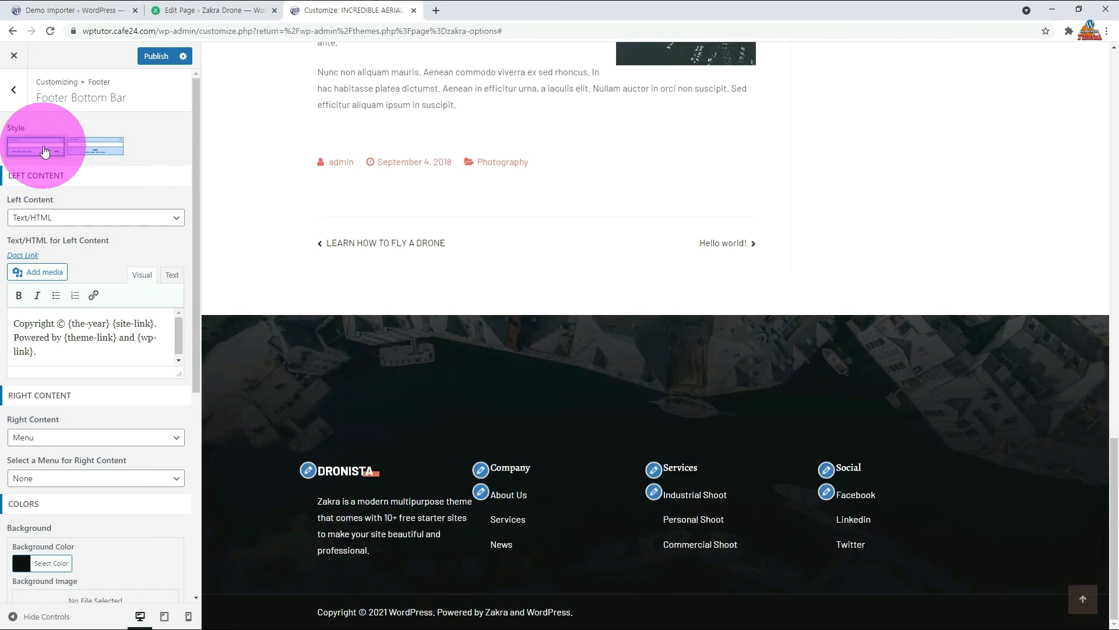
scroll(76, 154, down, 2)
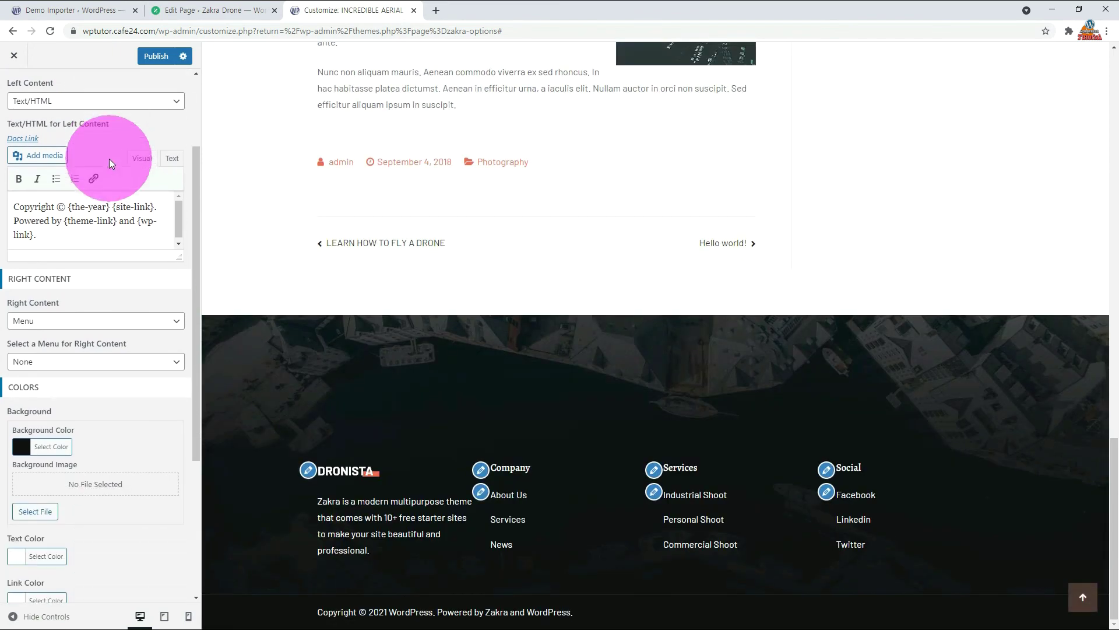
drag(70, 206, 95, 232)
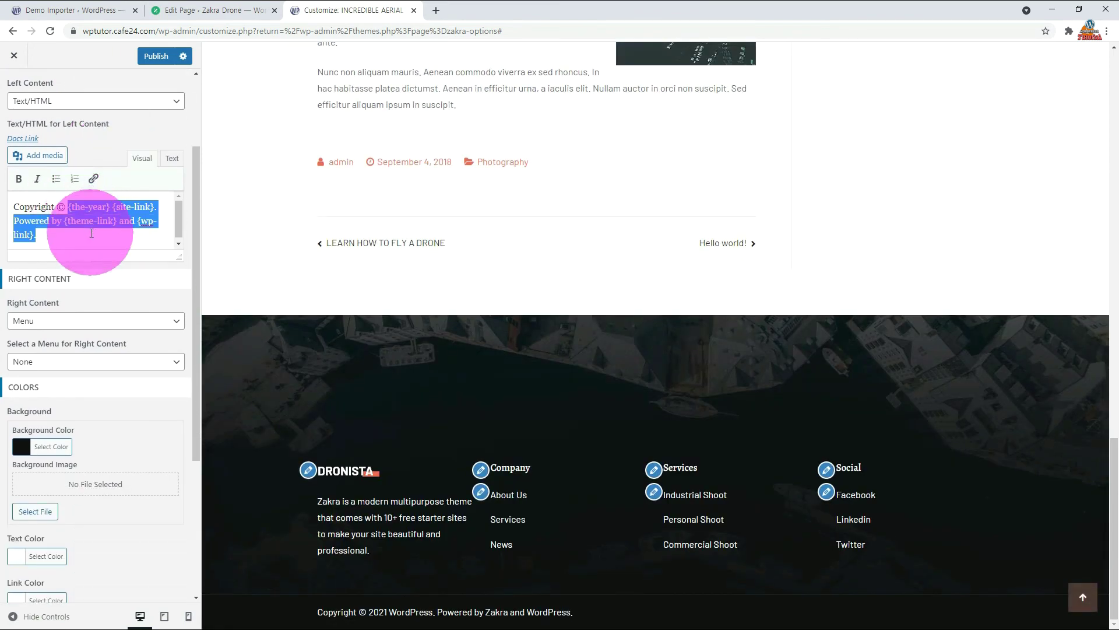
text(WordPress Tutorial)
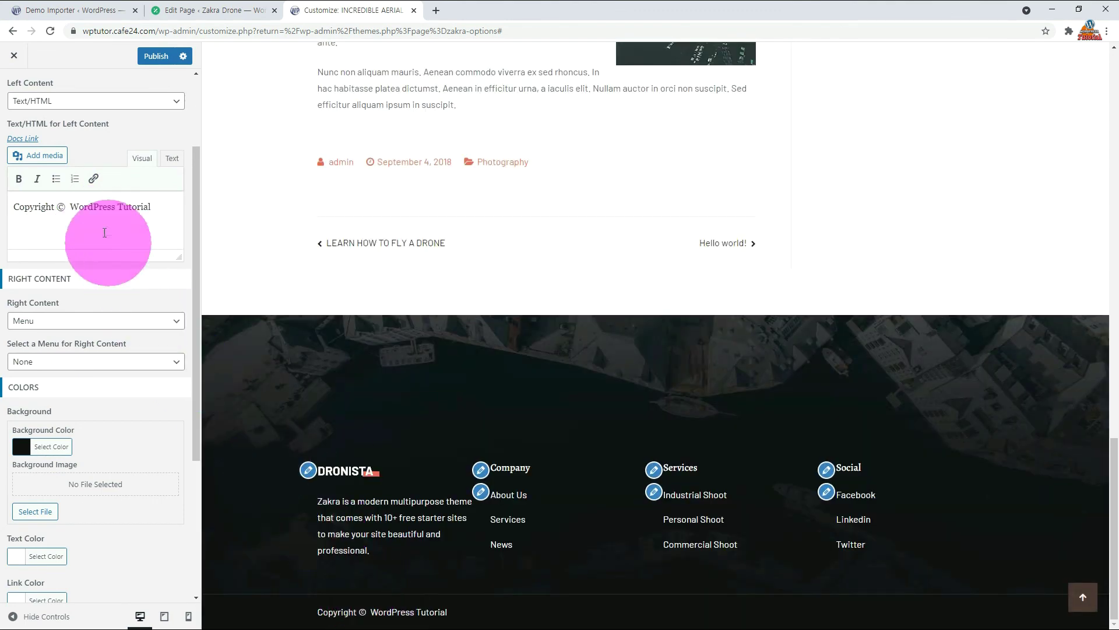
click(14, 56)
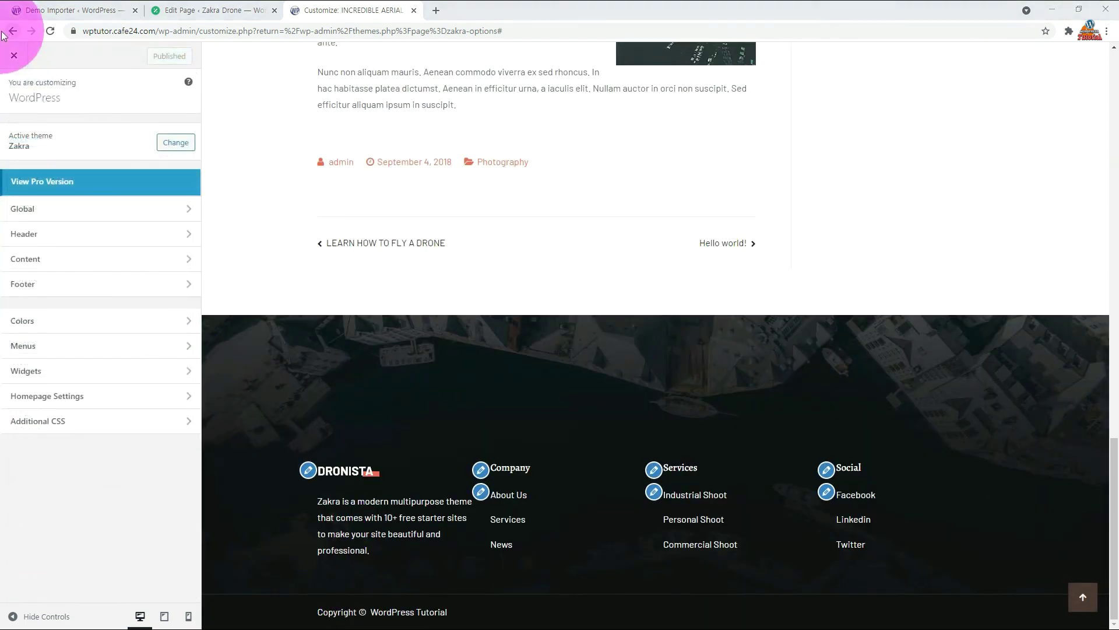
- Review the Sidebar Right widgets, then open Additional CSS and place the cursor at its end
click(133, 376)
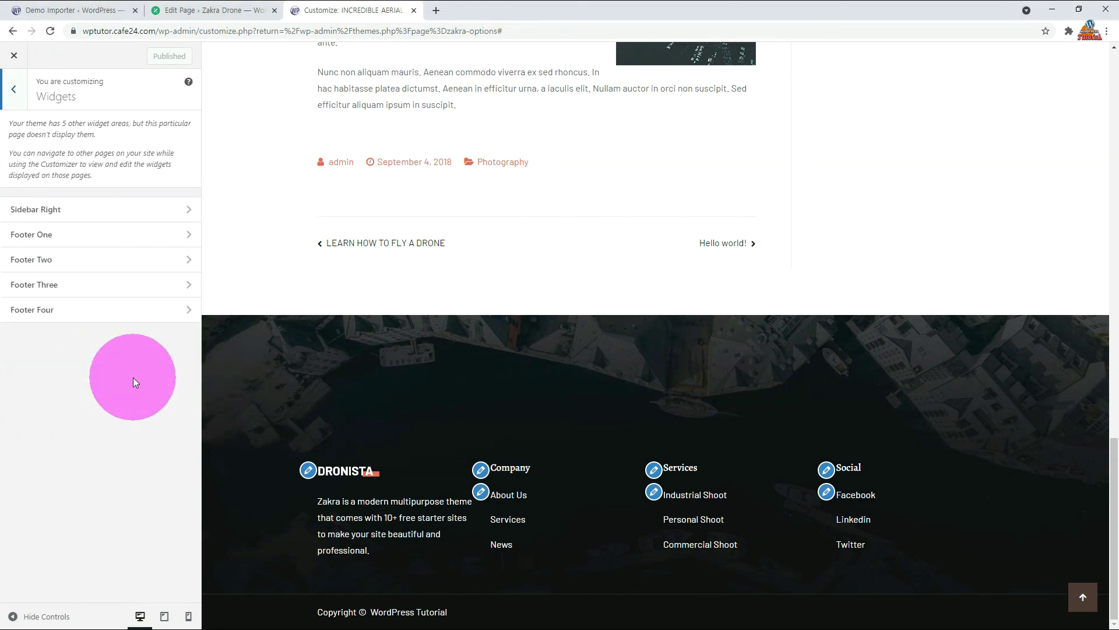
click(167, 209)
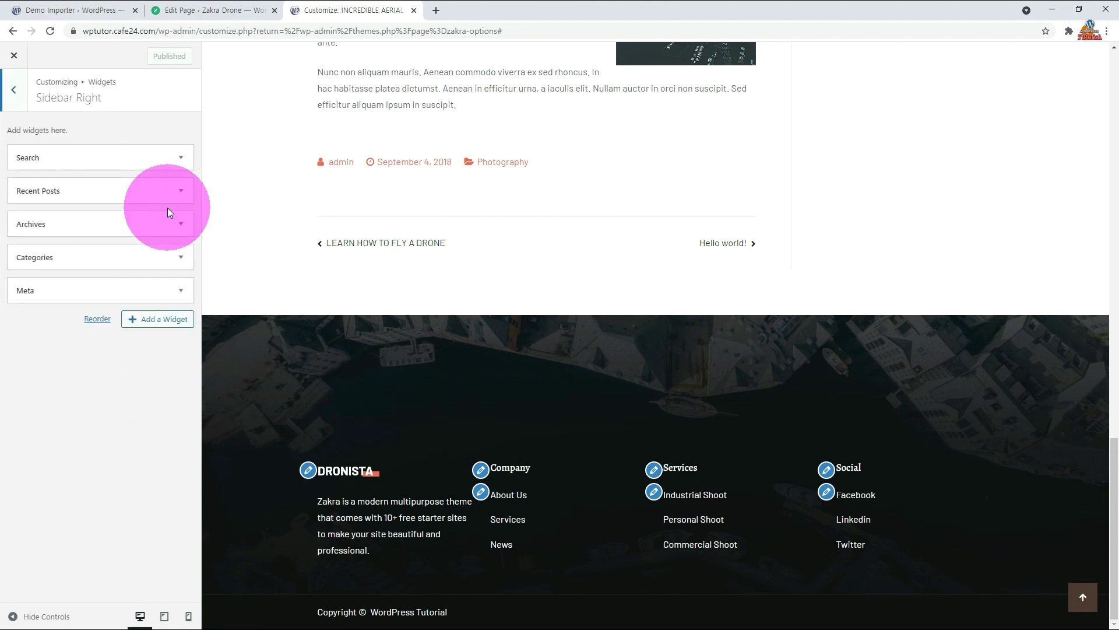
scroll(980, 245, up, 10)
scroll(977, 250, up, 3)
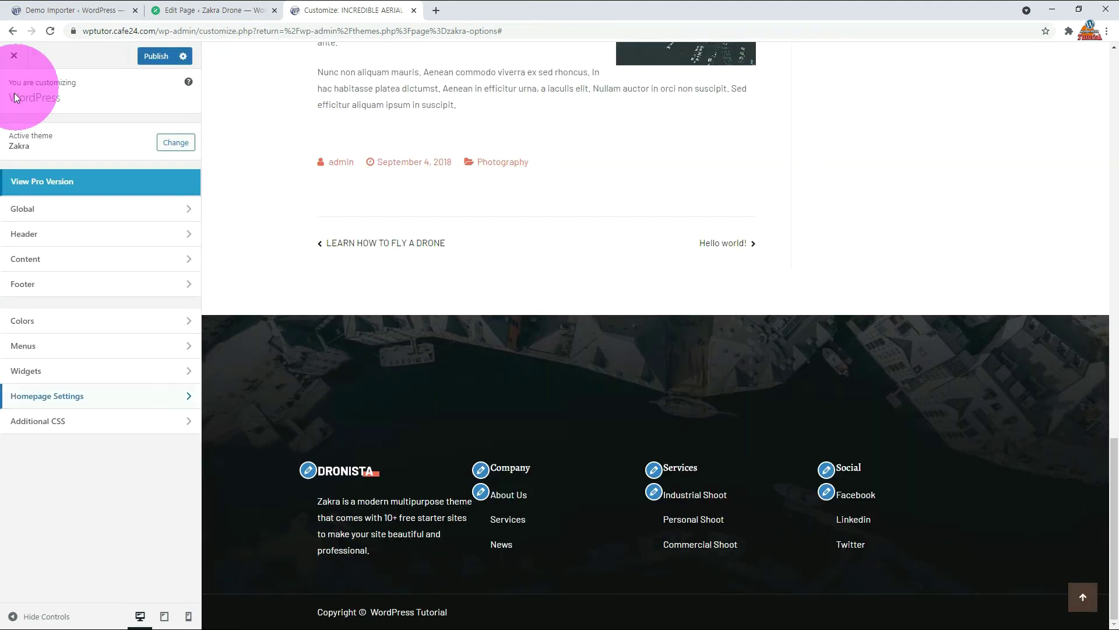
click(82, 426)
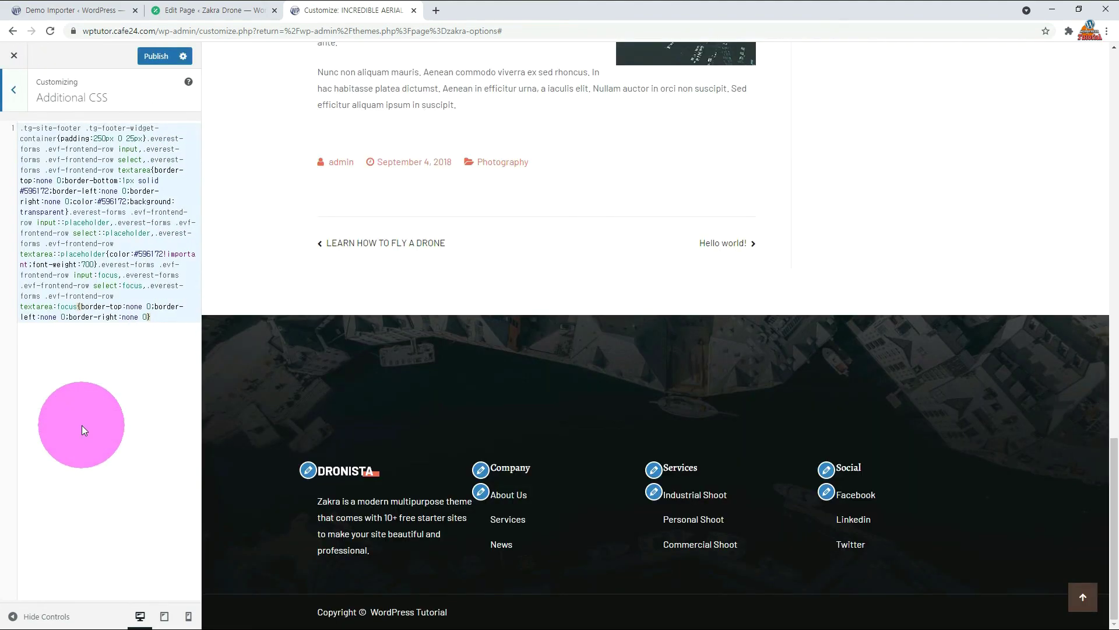
click(173, 320)
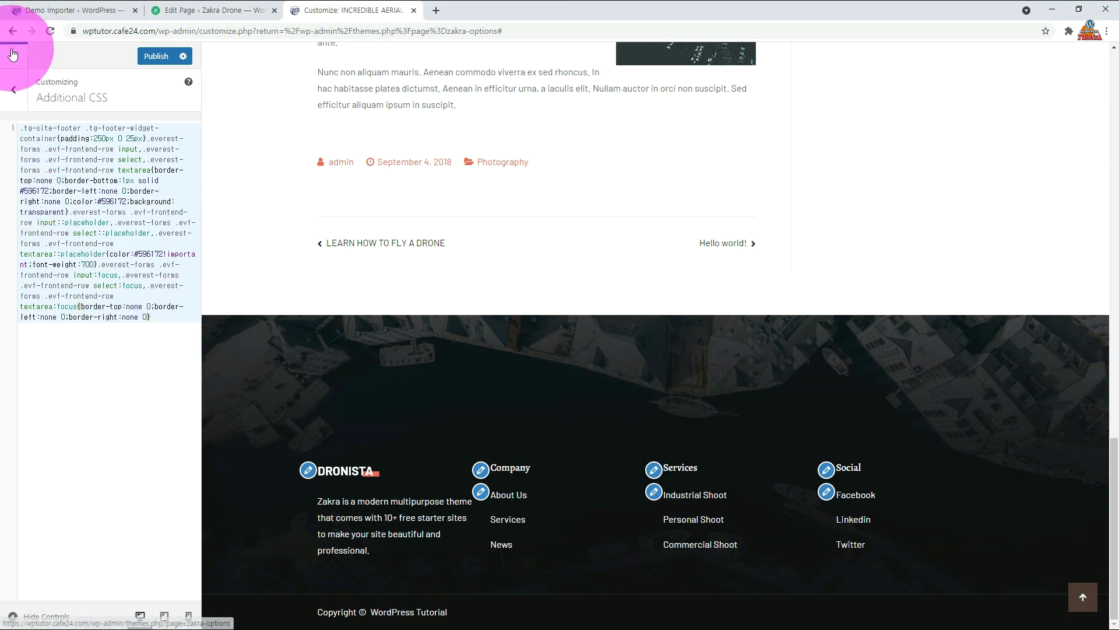
- Leave the Customizer and select the VIDEOGRAPHY heading on the HOME page in Elementor
click(22, 92)
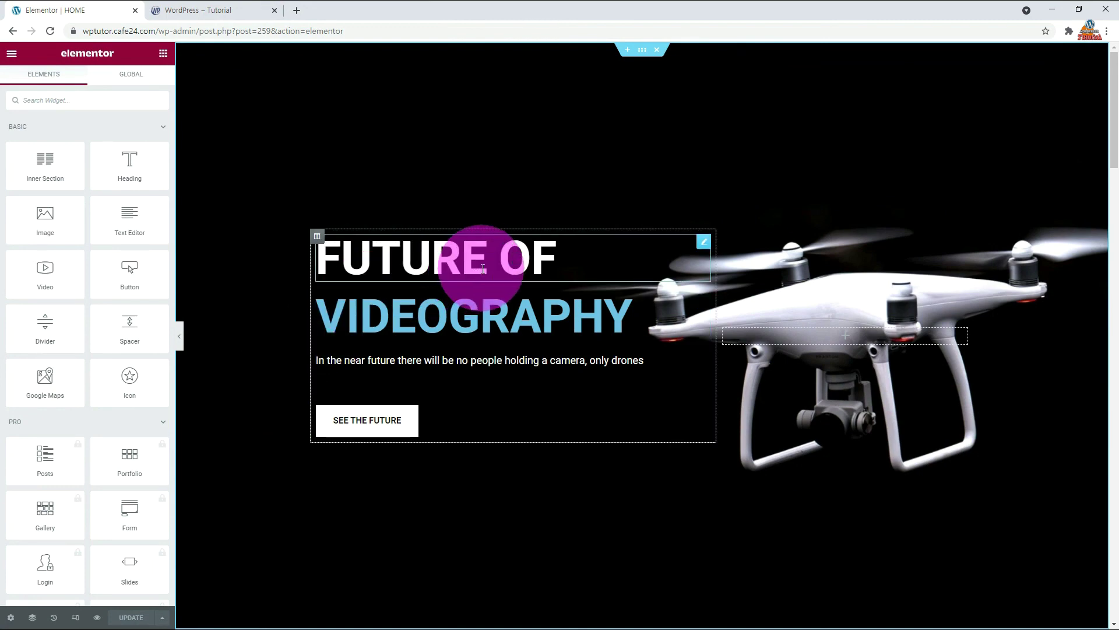
click(478, 313)
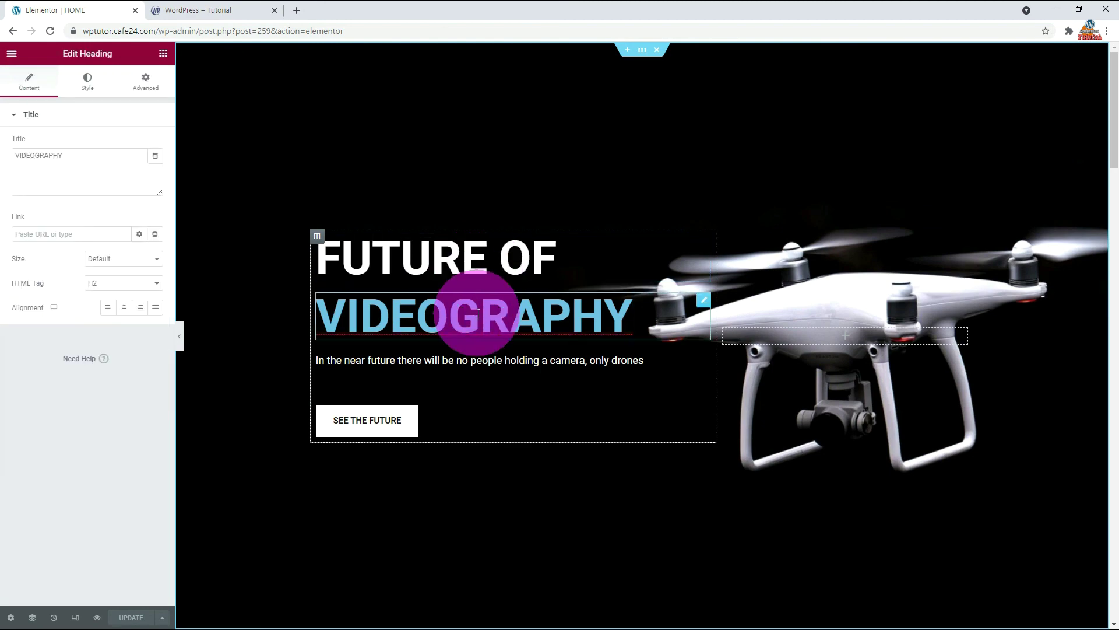